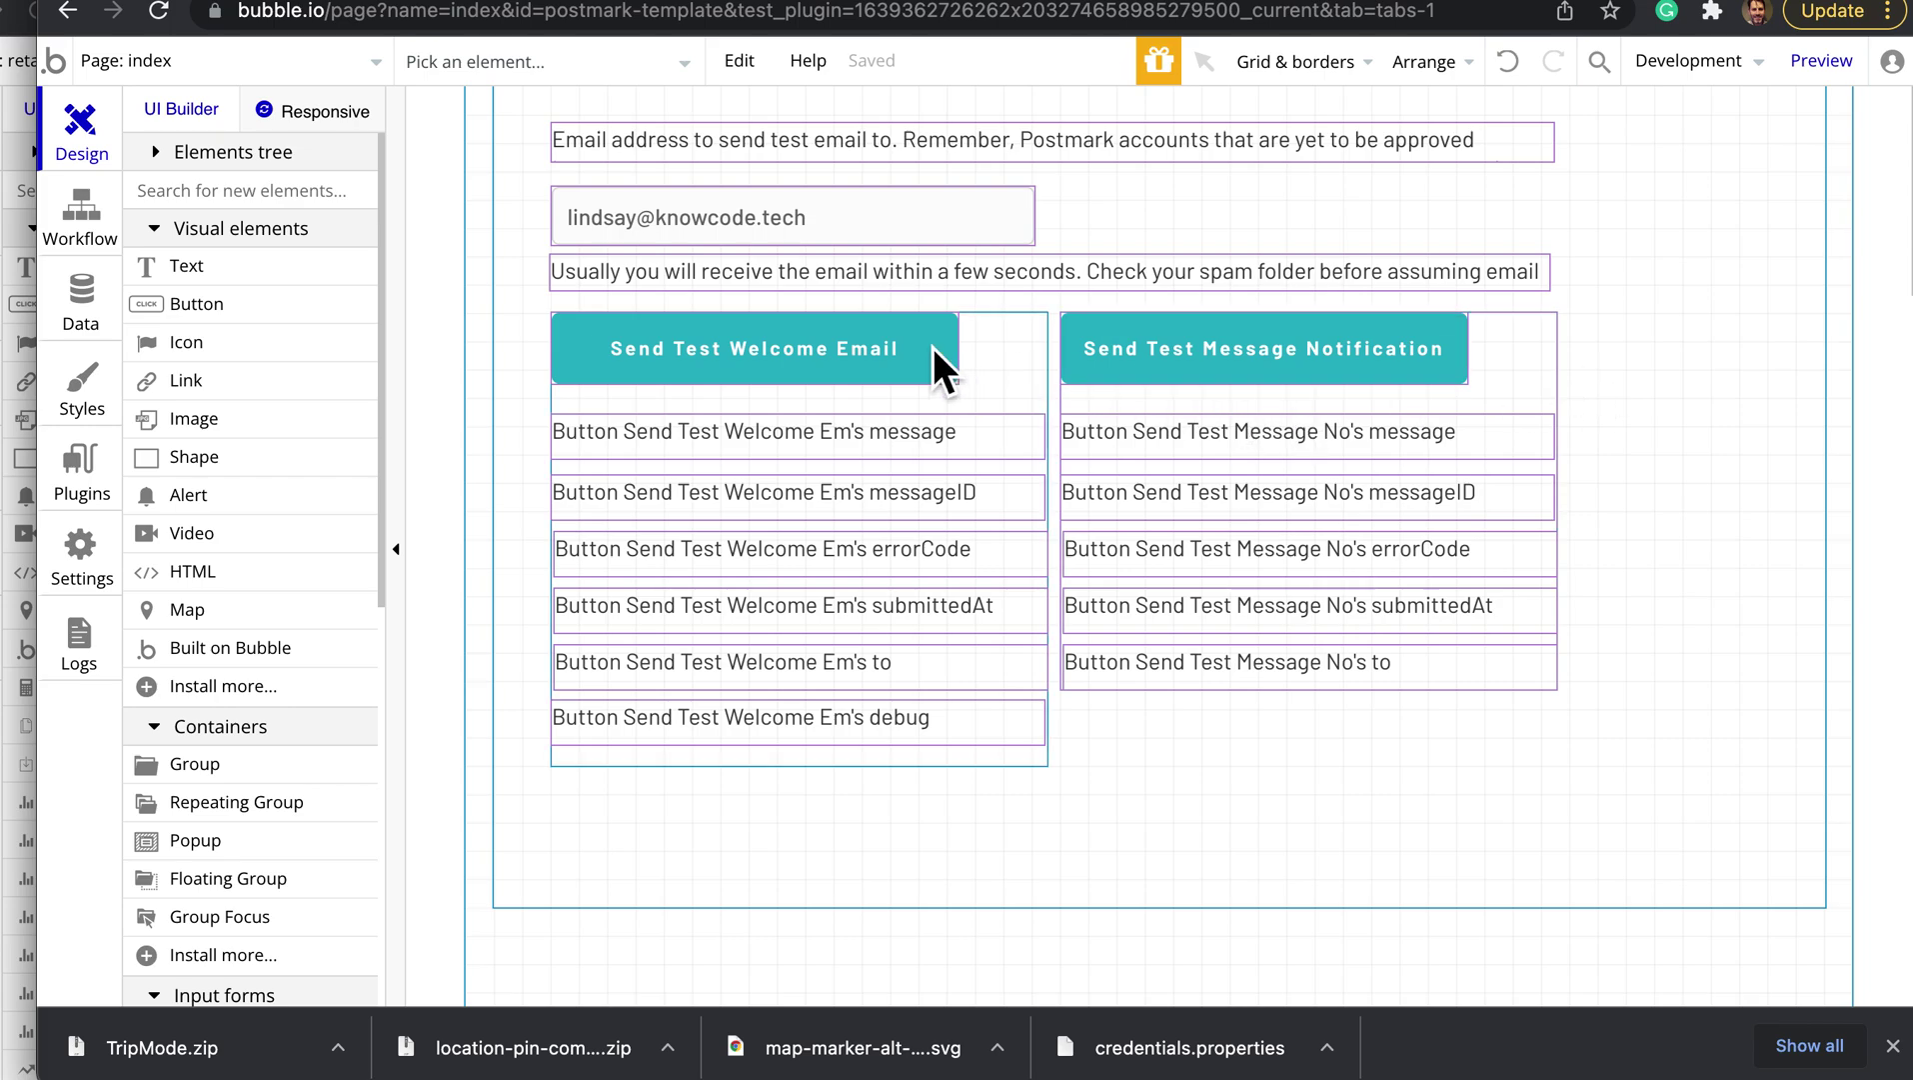
- Open the Send Test Welcome Email button's workflow and display the settings of its Postmark - send template email action
left_click(705, 350)
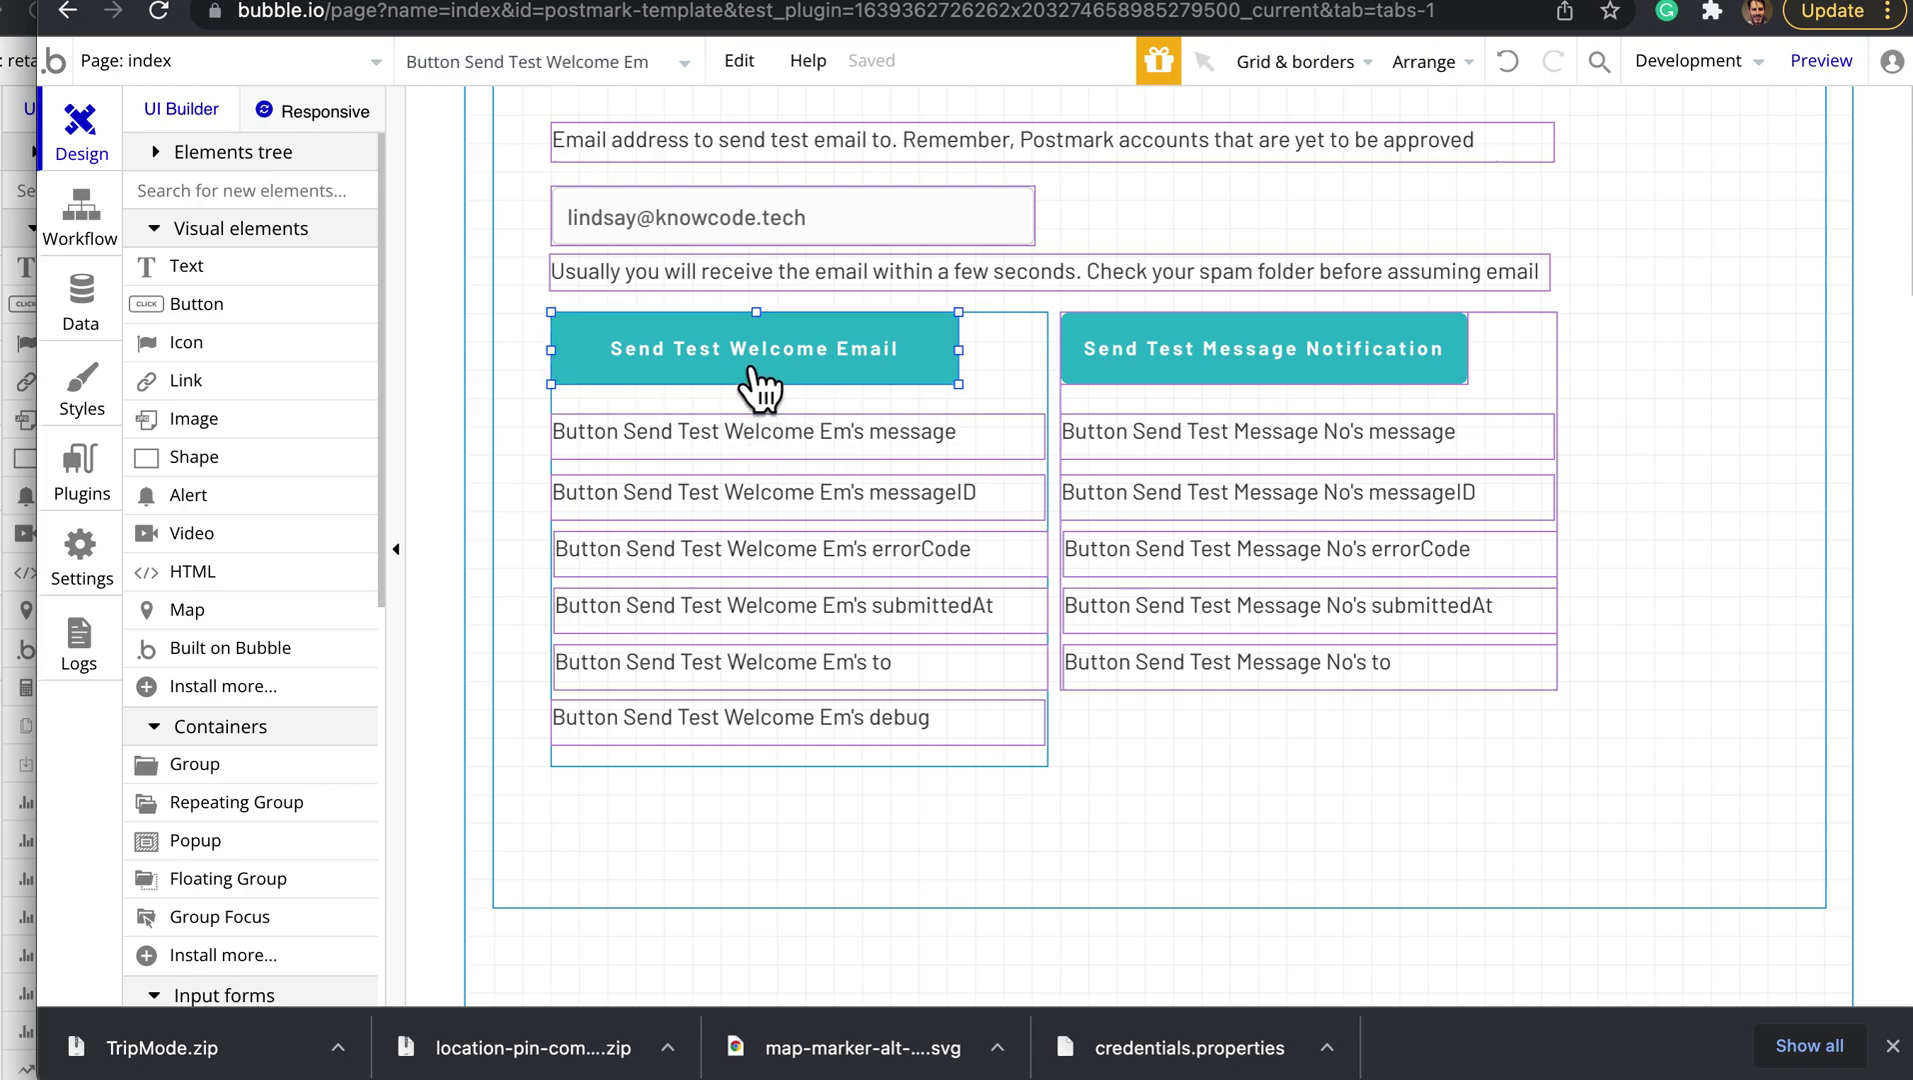
double_click(754, 372)
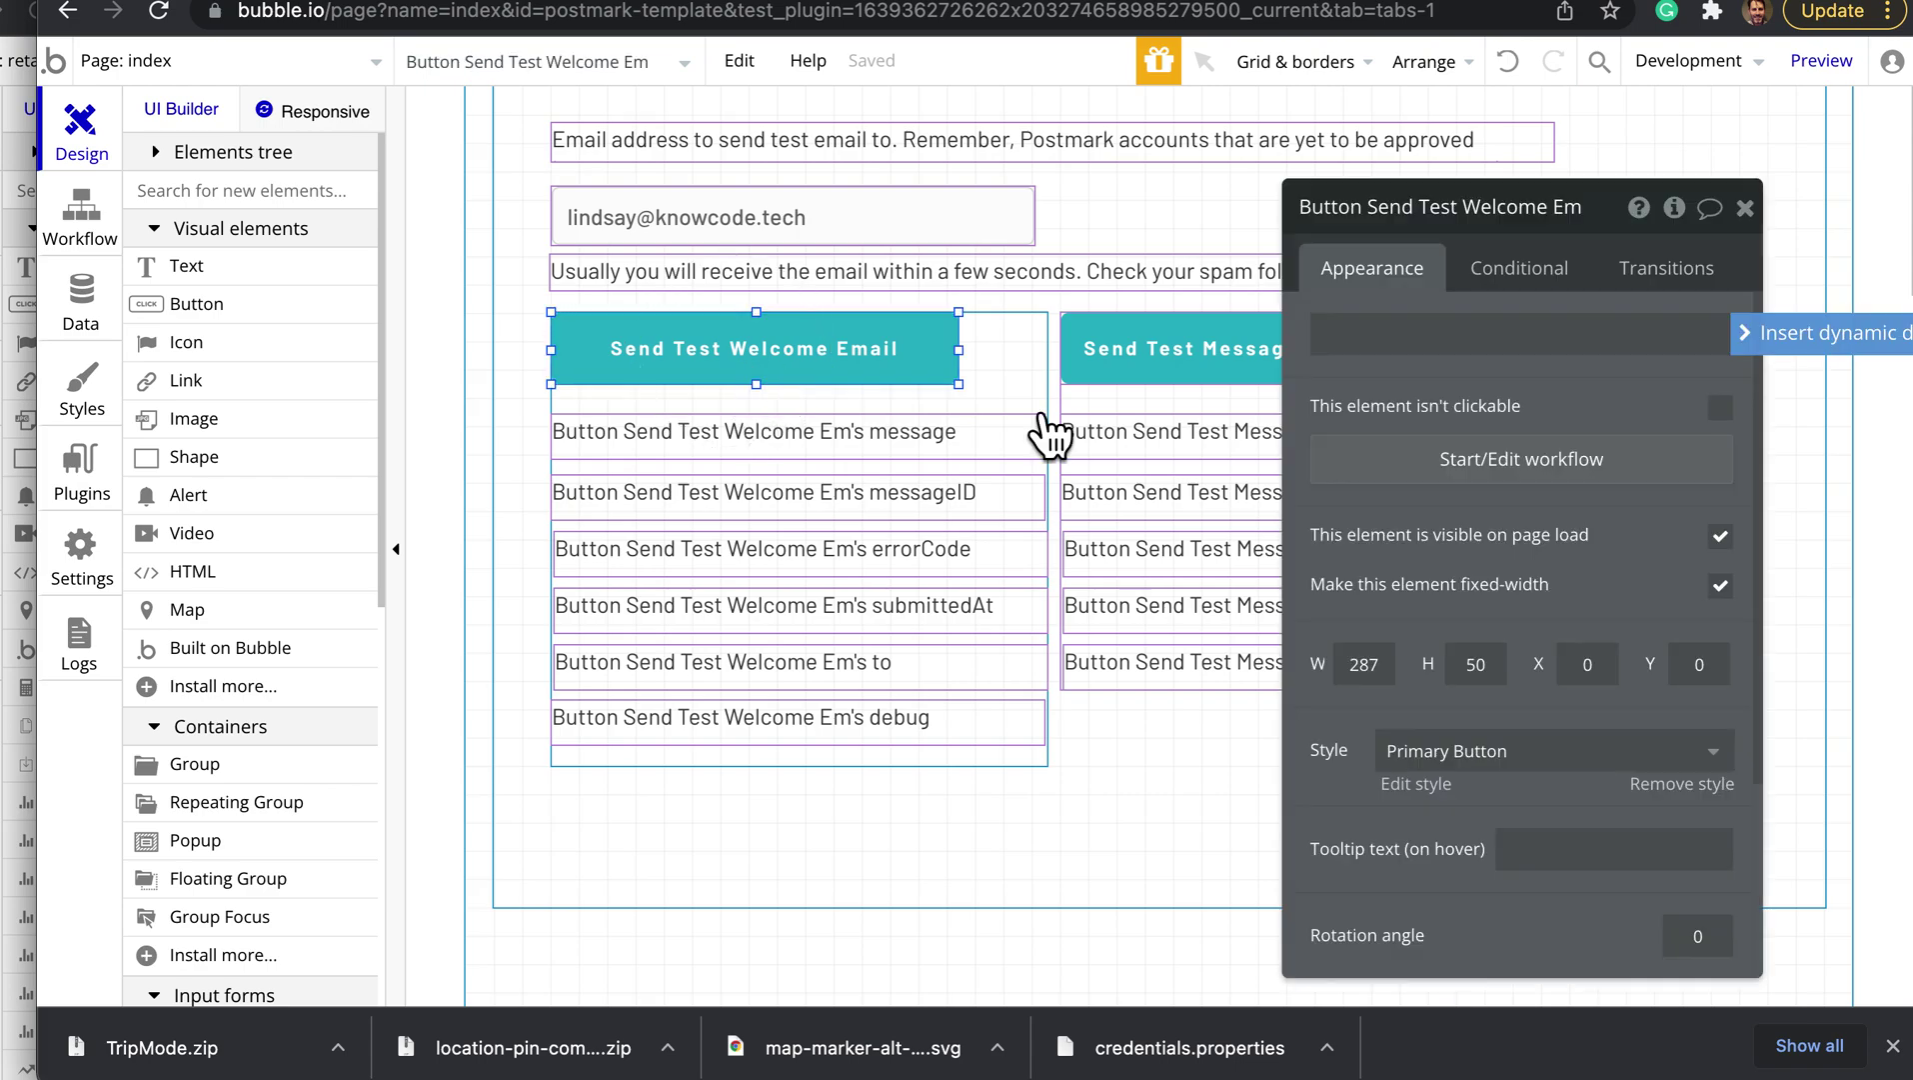
left_click(1535, 478)
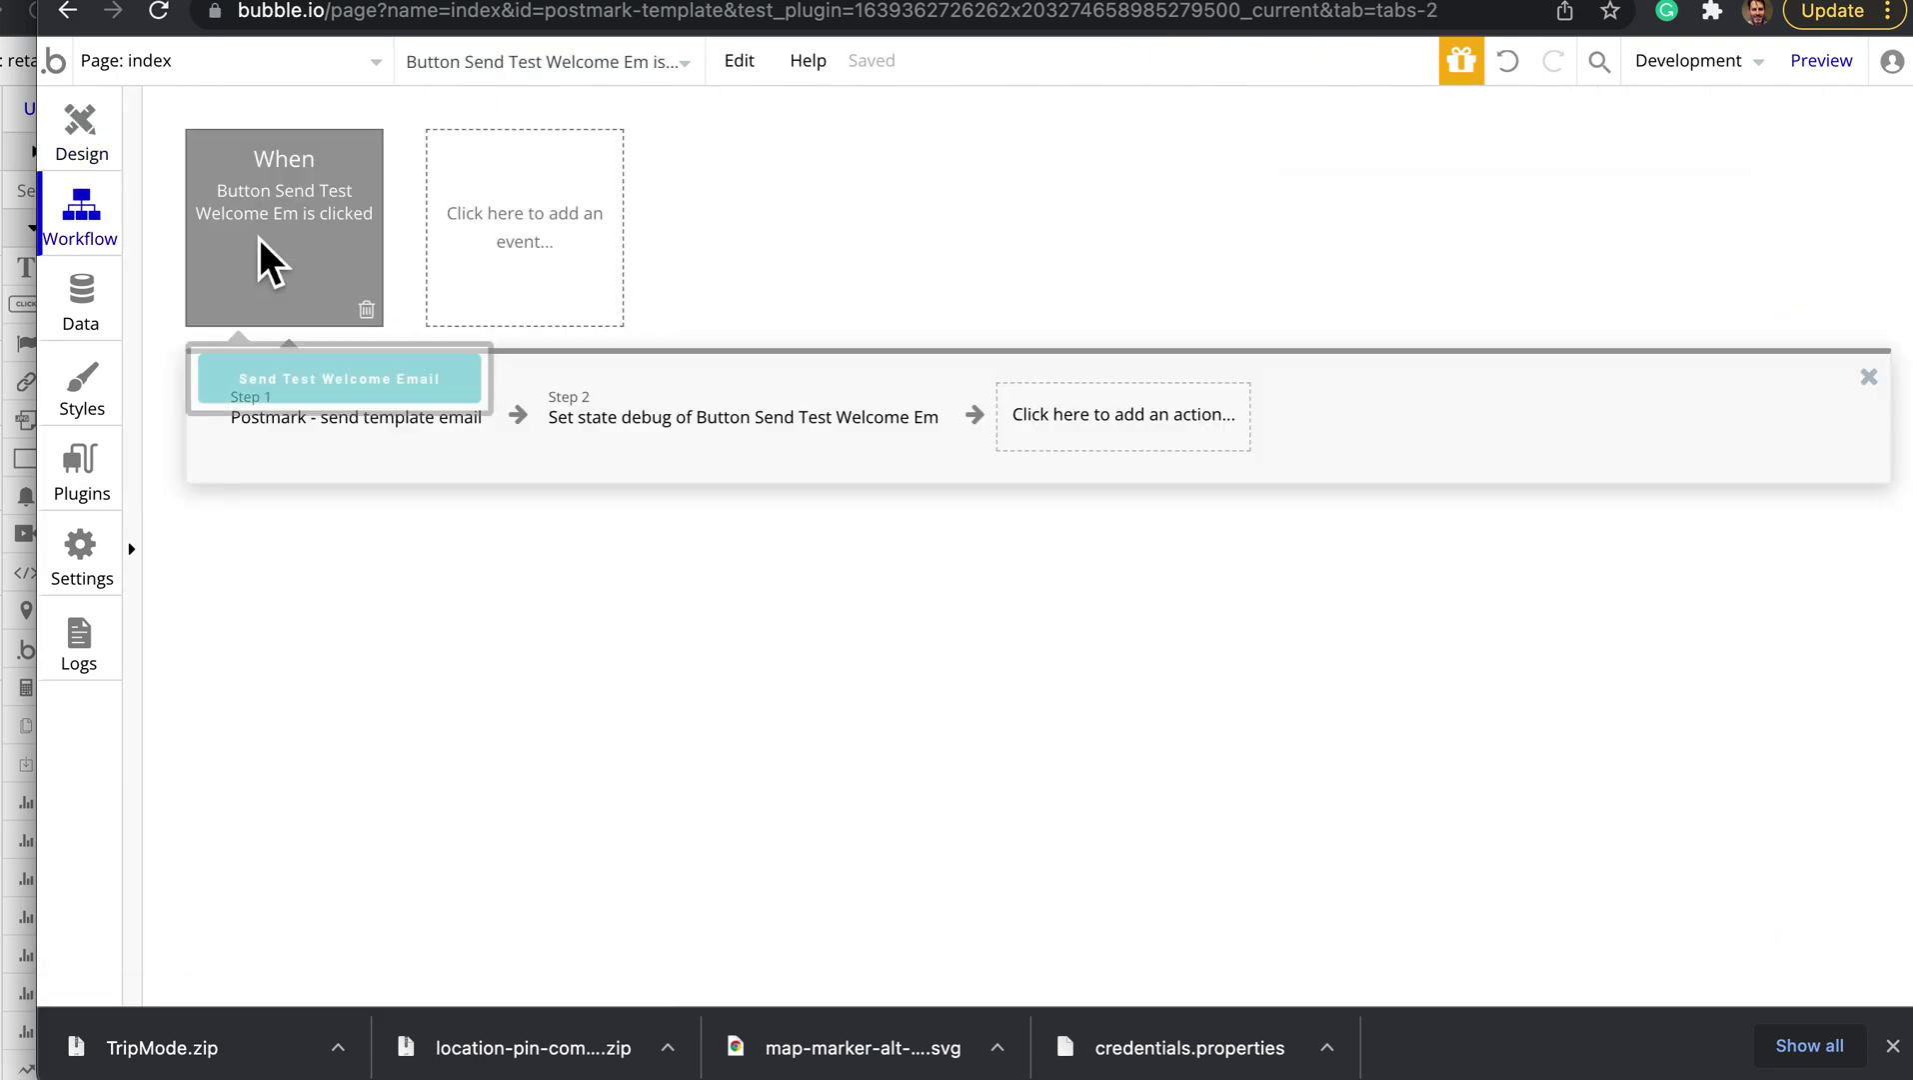
left_click(280, 419)
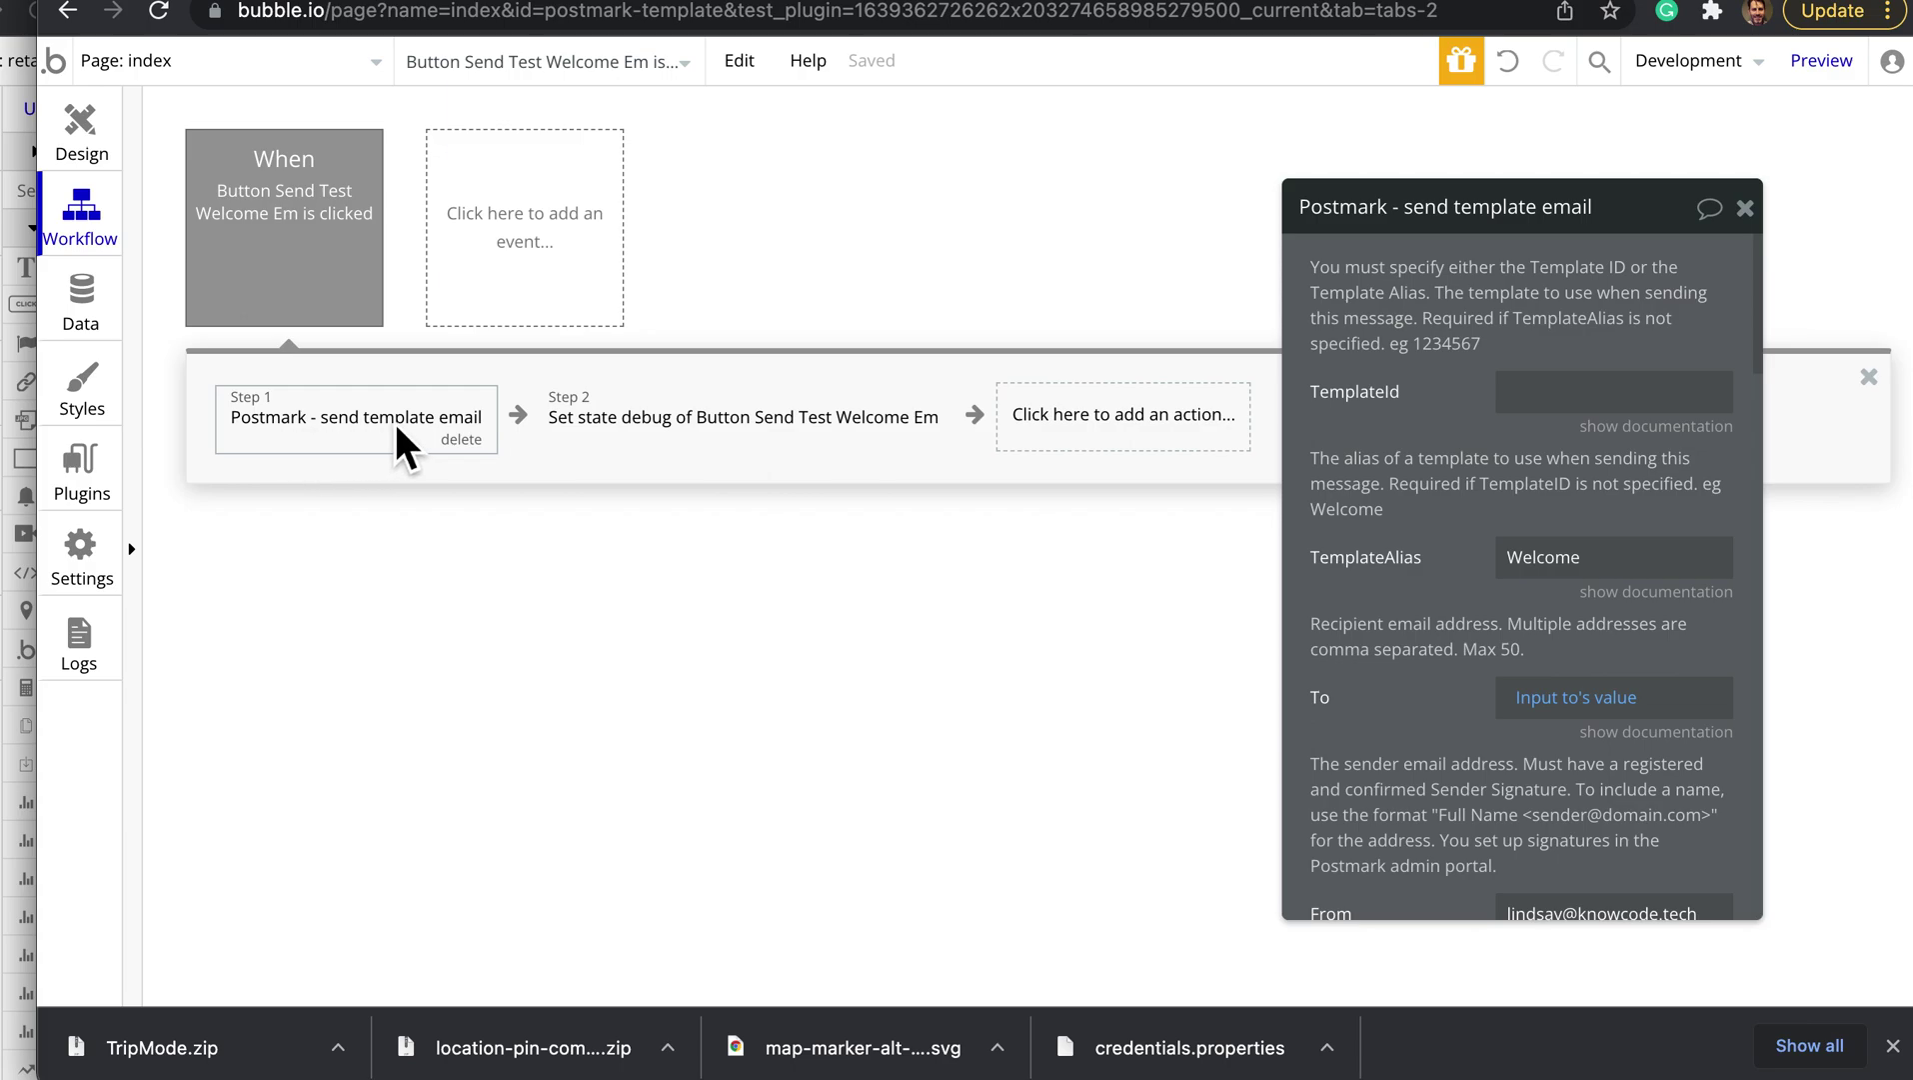
left_click(538, 284)
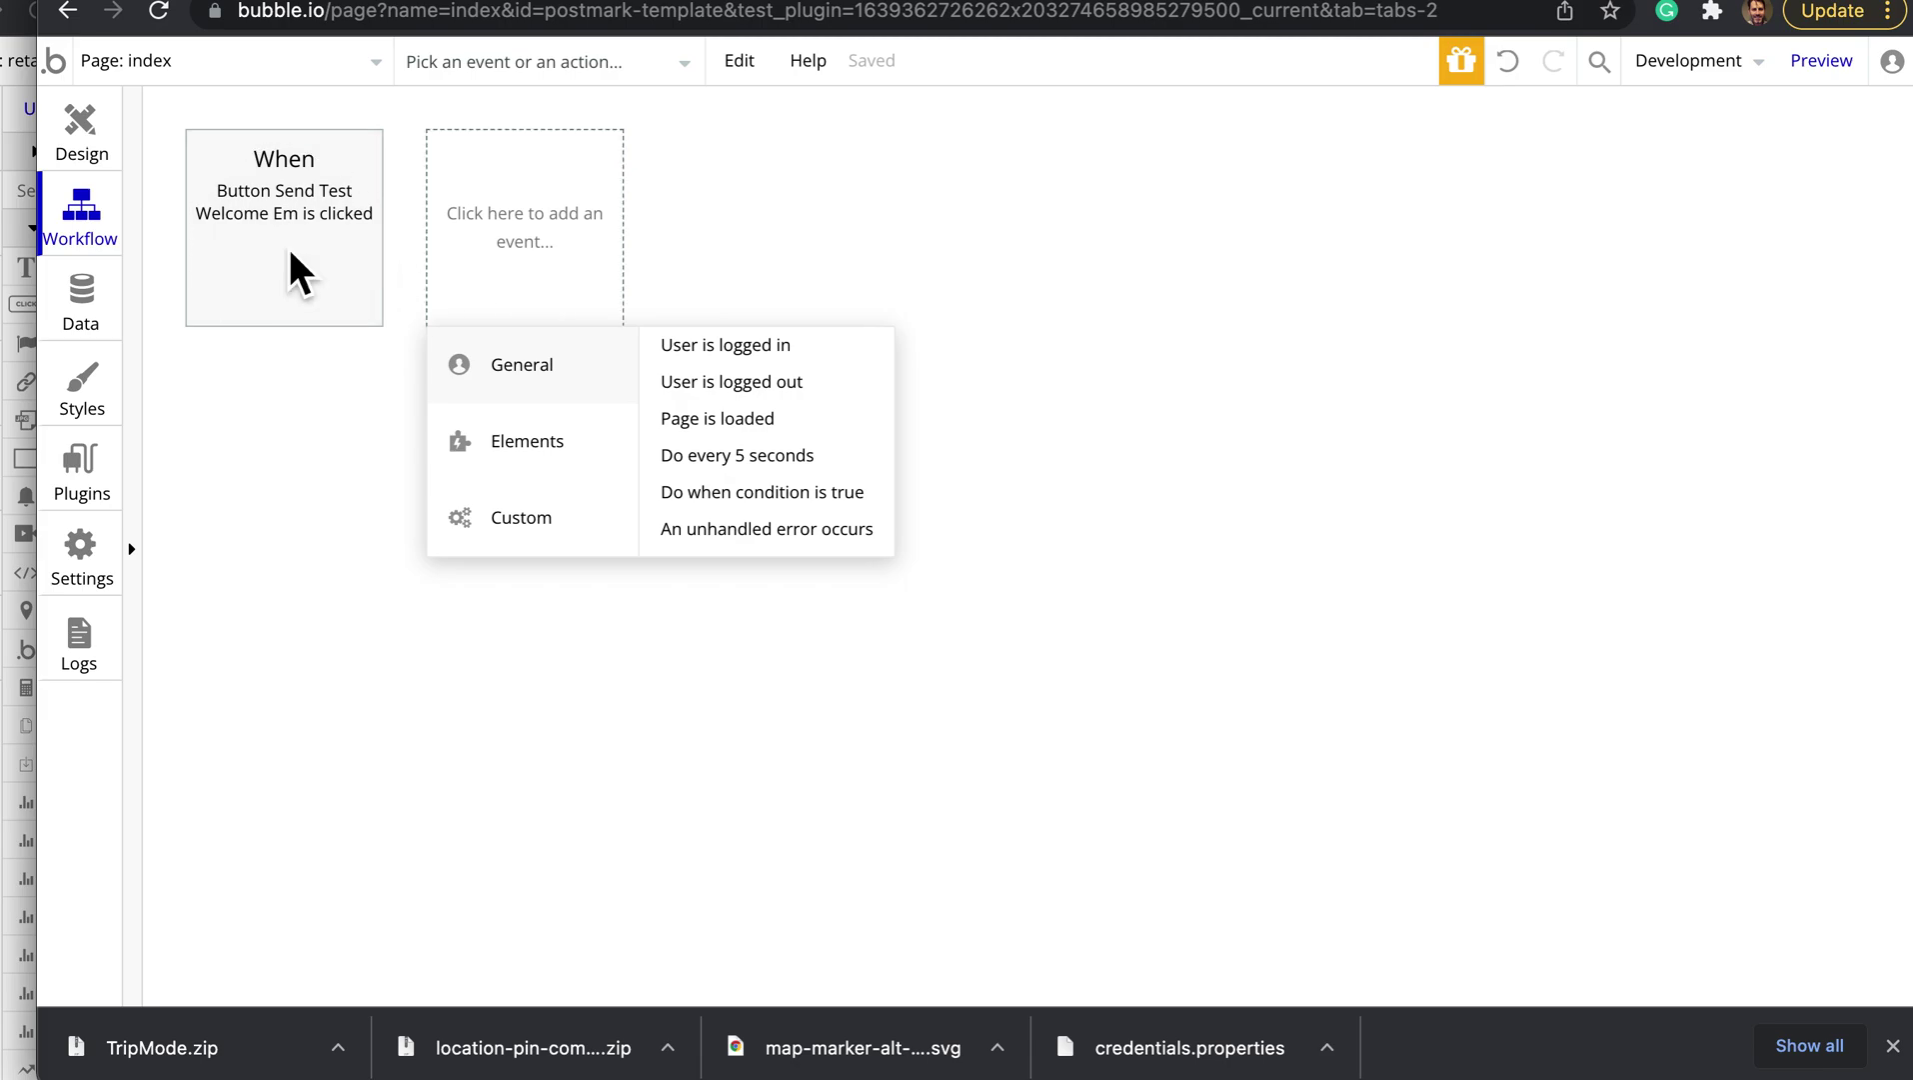
left_click(291, 251)
left_click(305, 422)
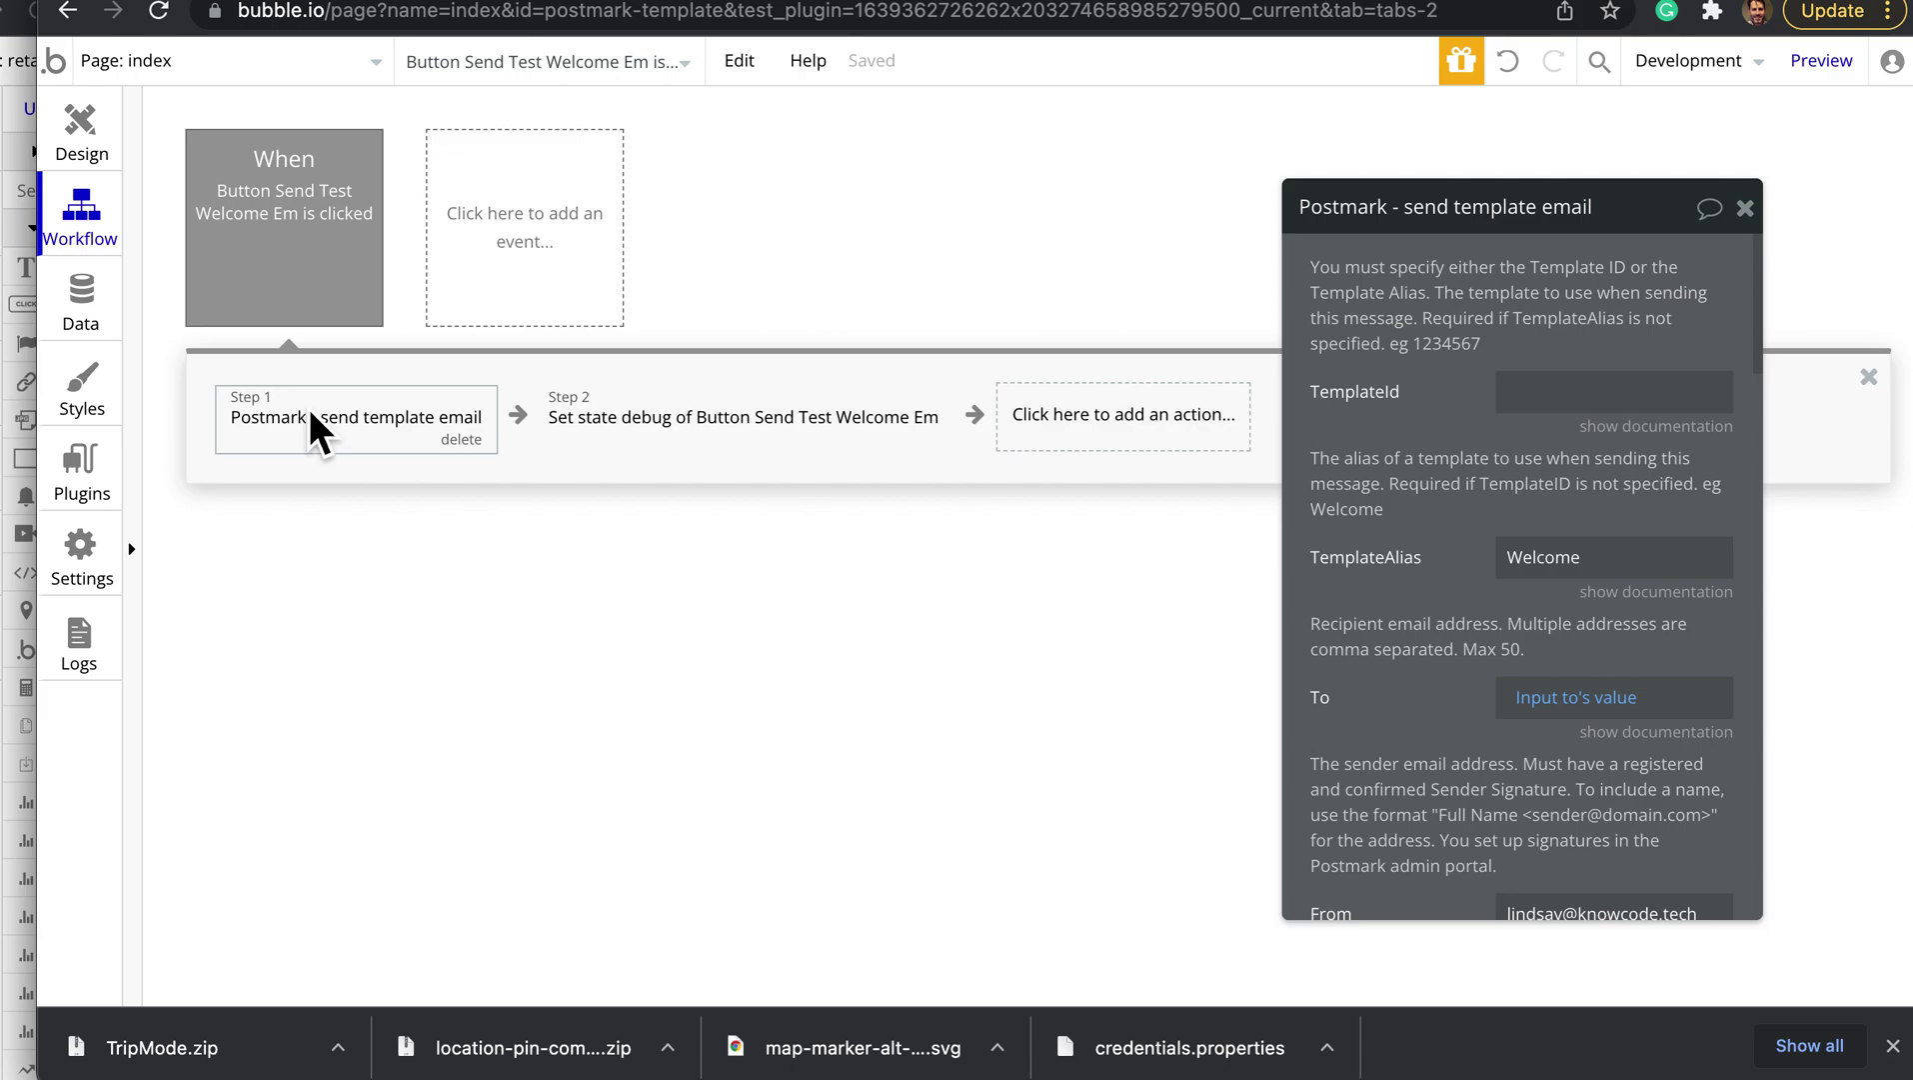
- Create a click workflow for the Send Test Message Notification button with a Postmark - send template email action
left_click(87, 132)
left_click(1199, 359)
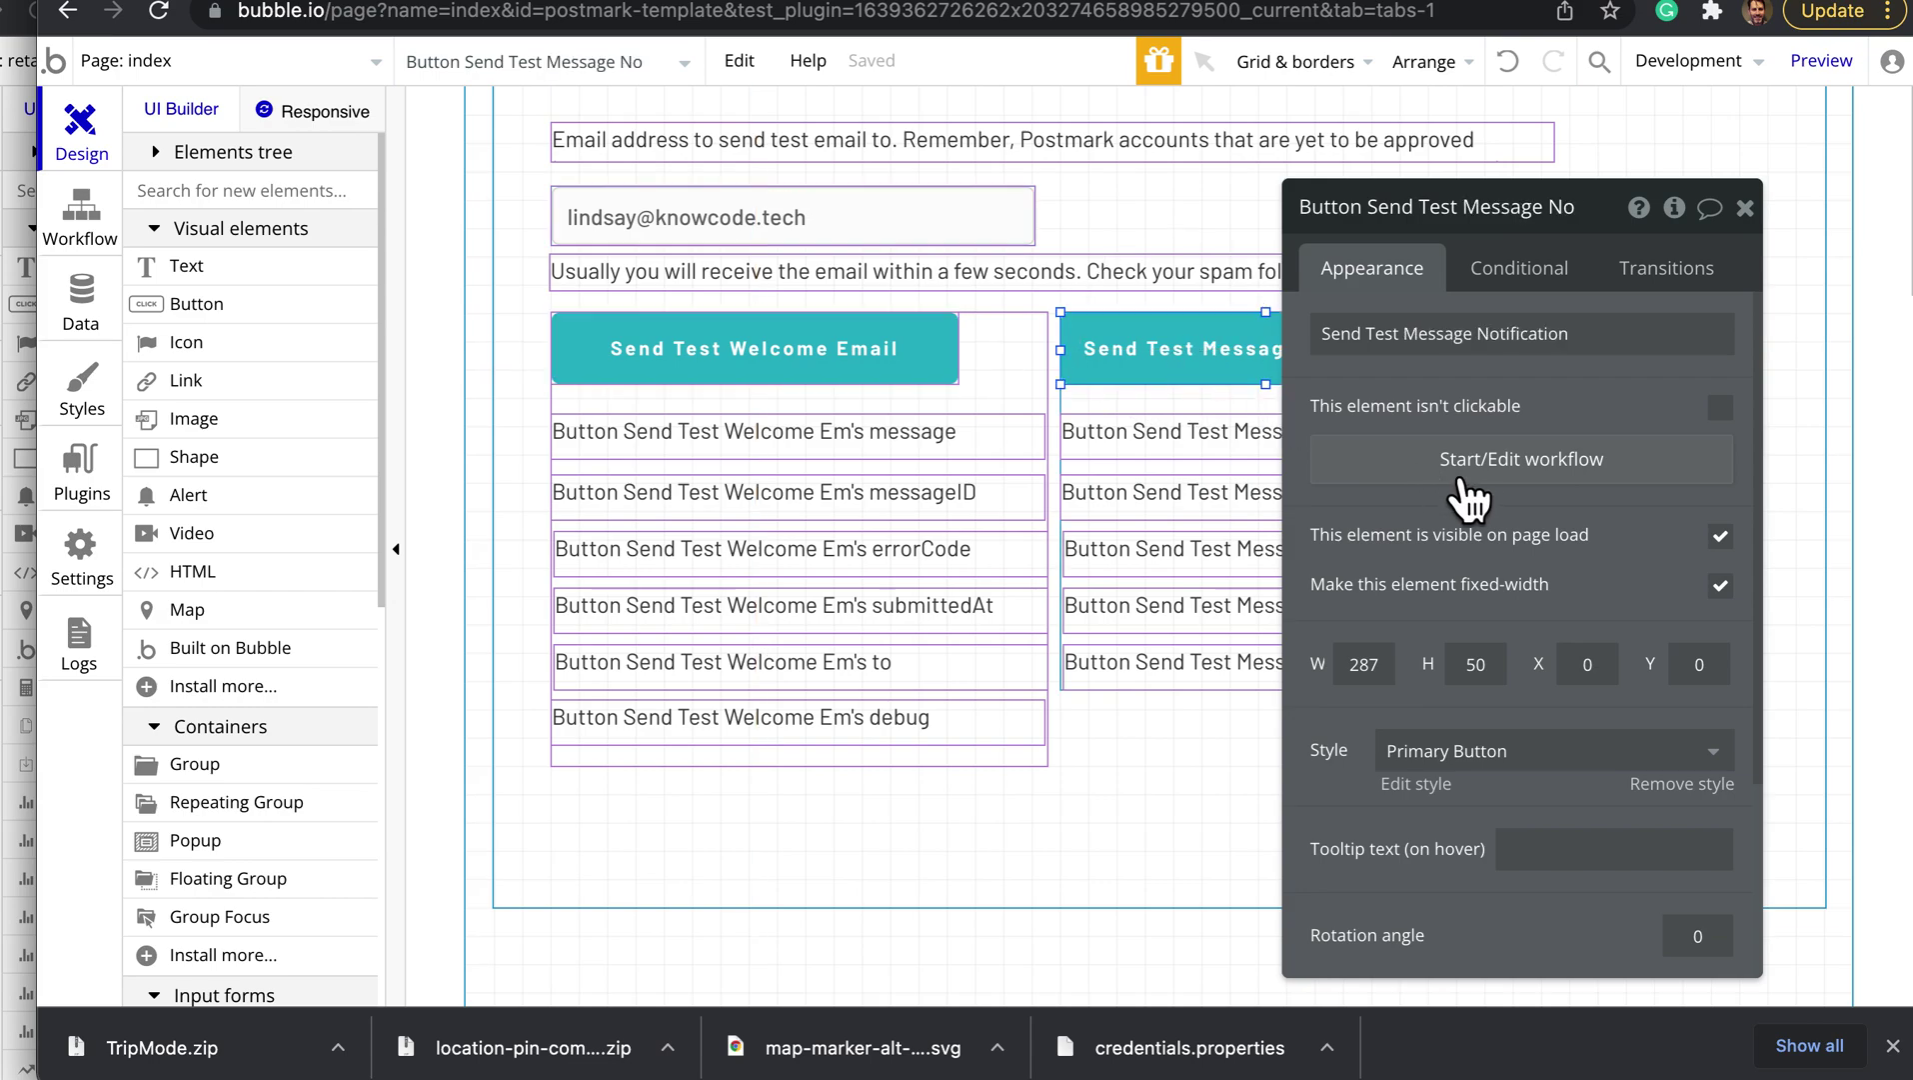
left_click(1470, 495)
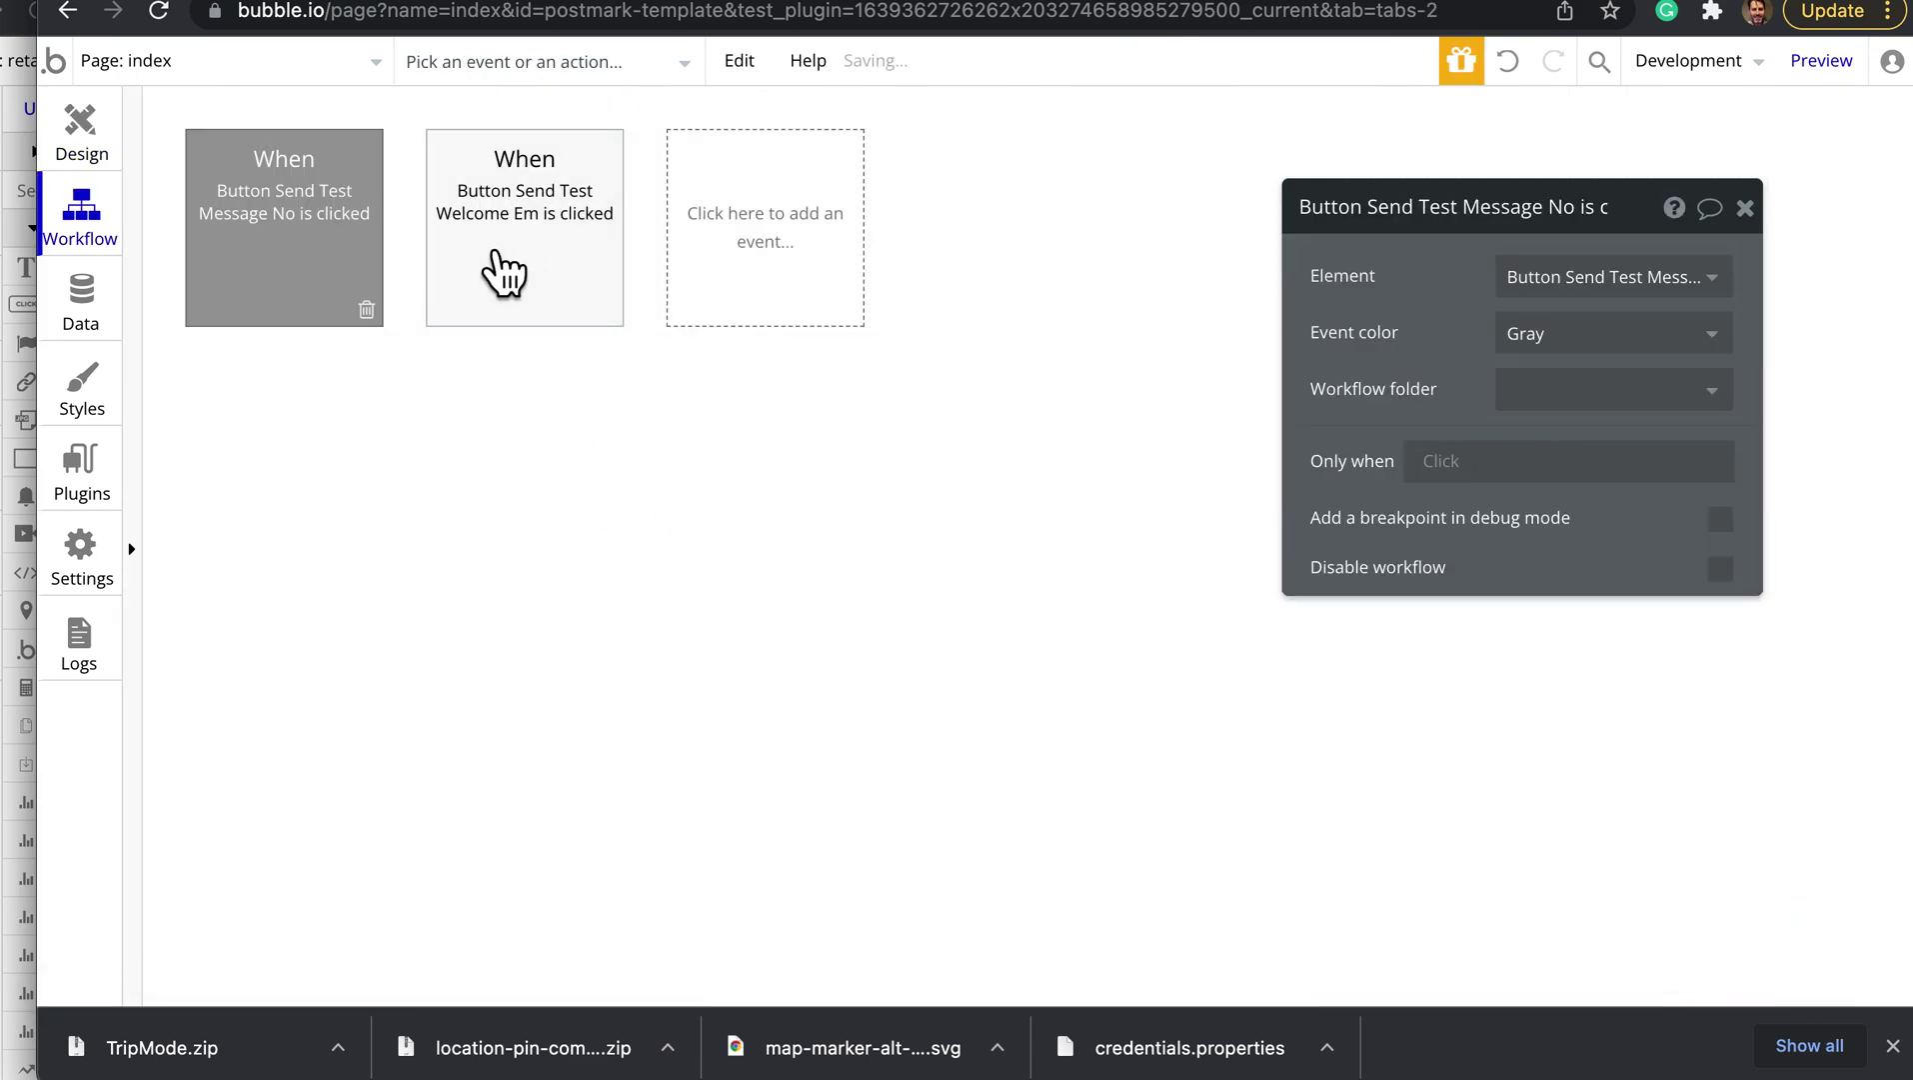
left_click(279, 270)
left_click(310, 440)
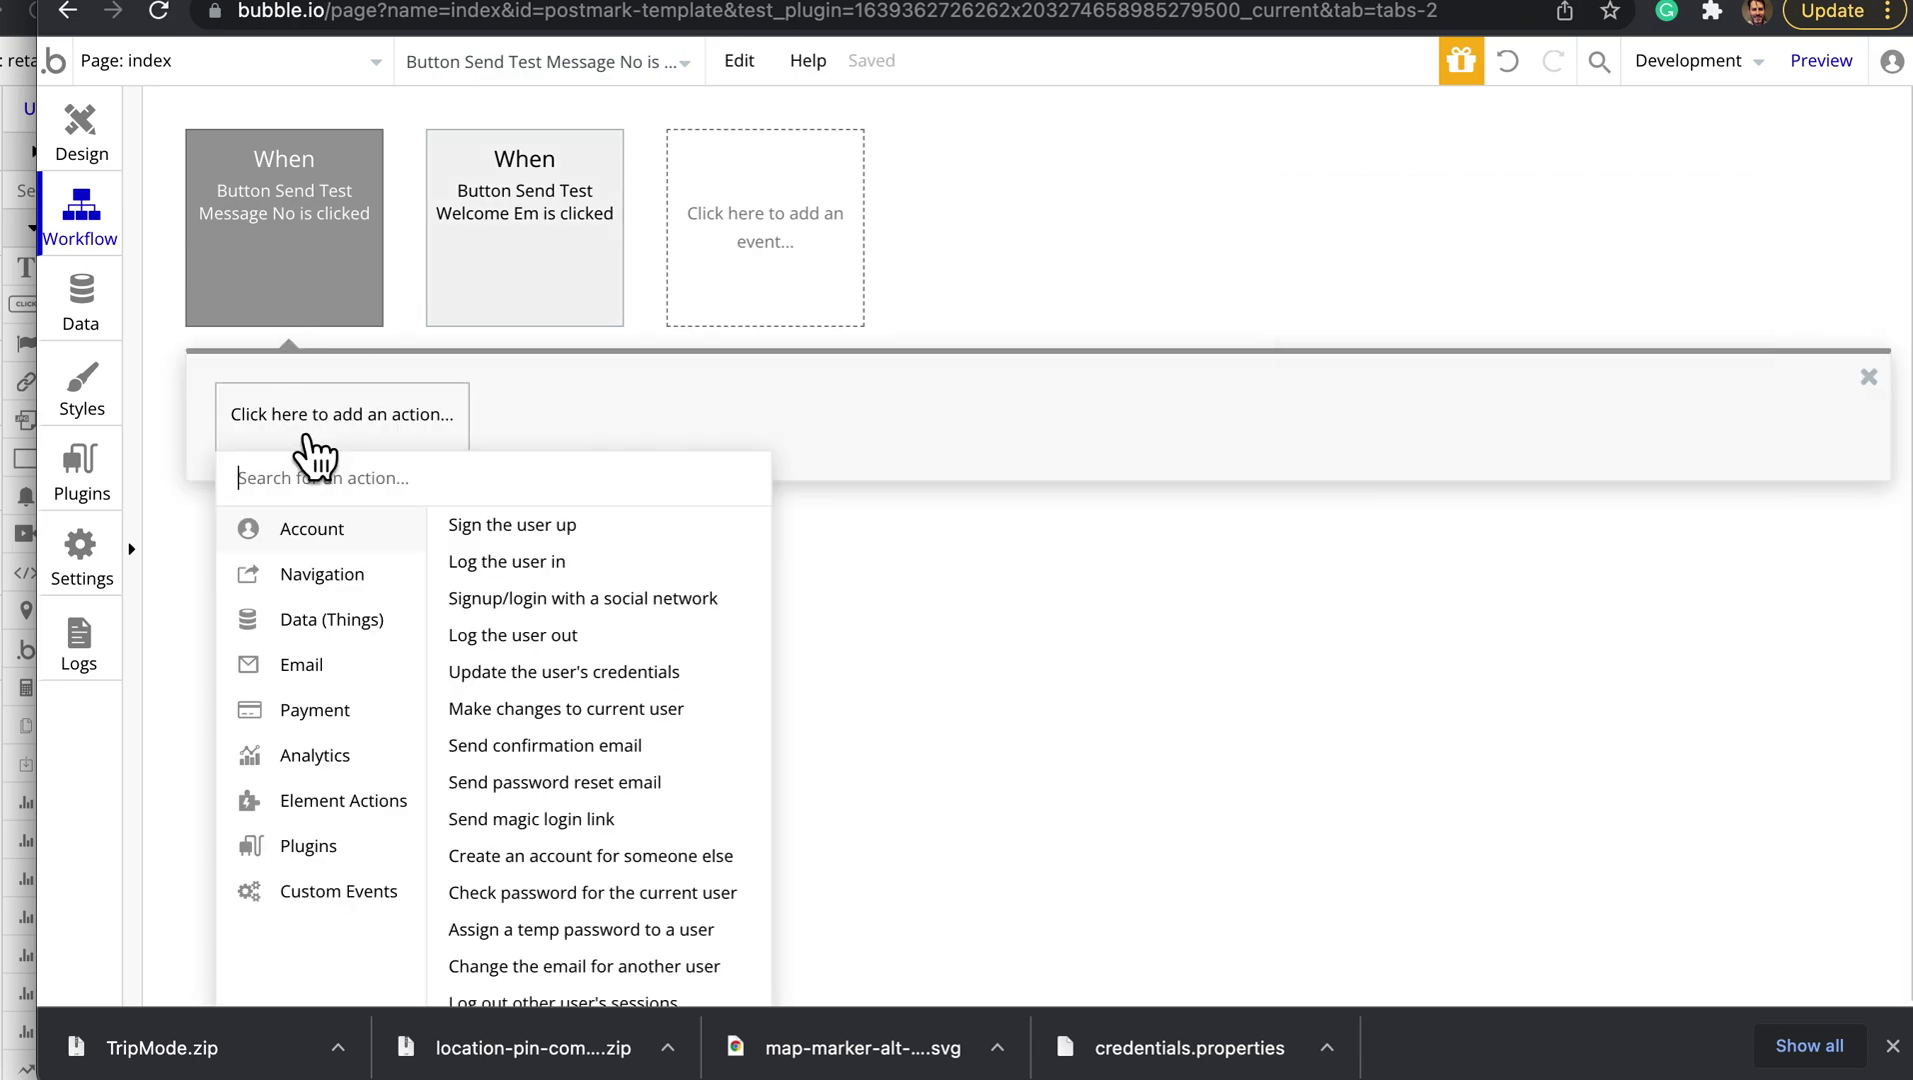
mouse_move(362, 861)
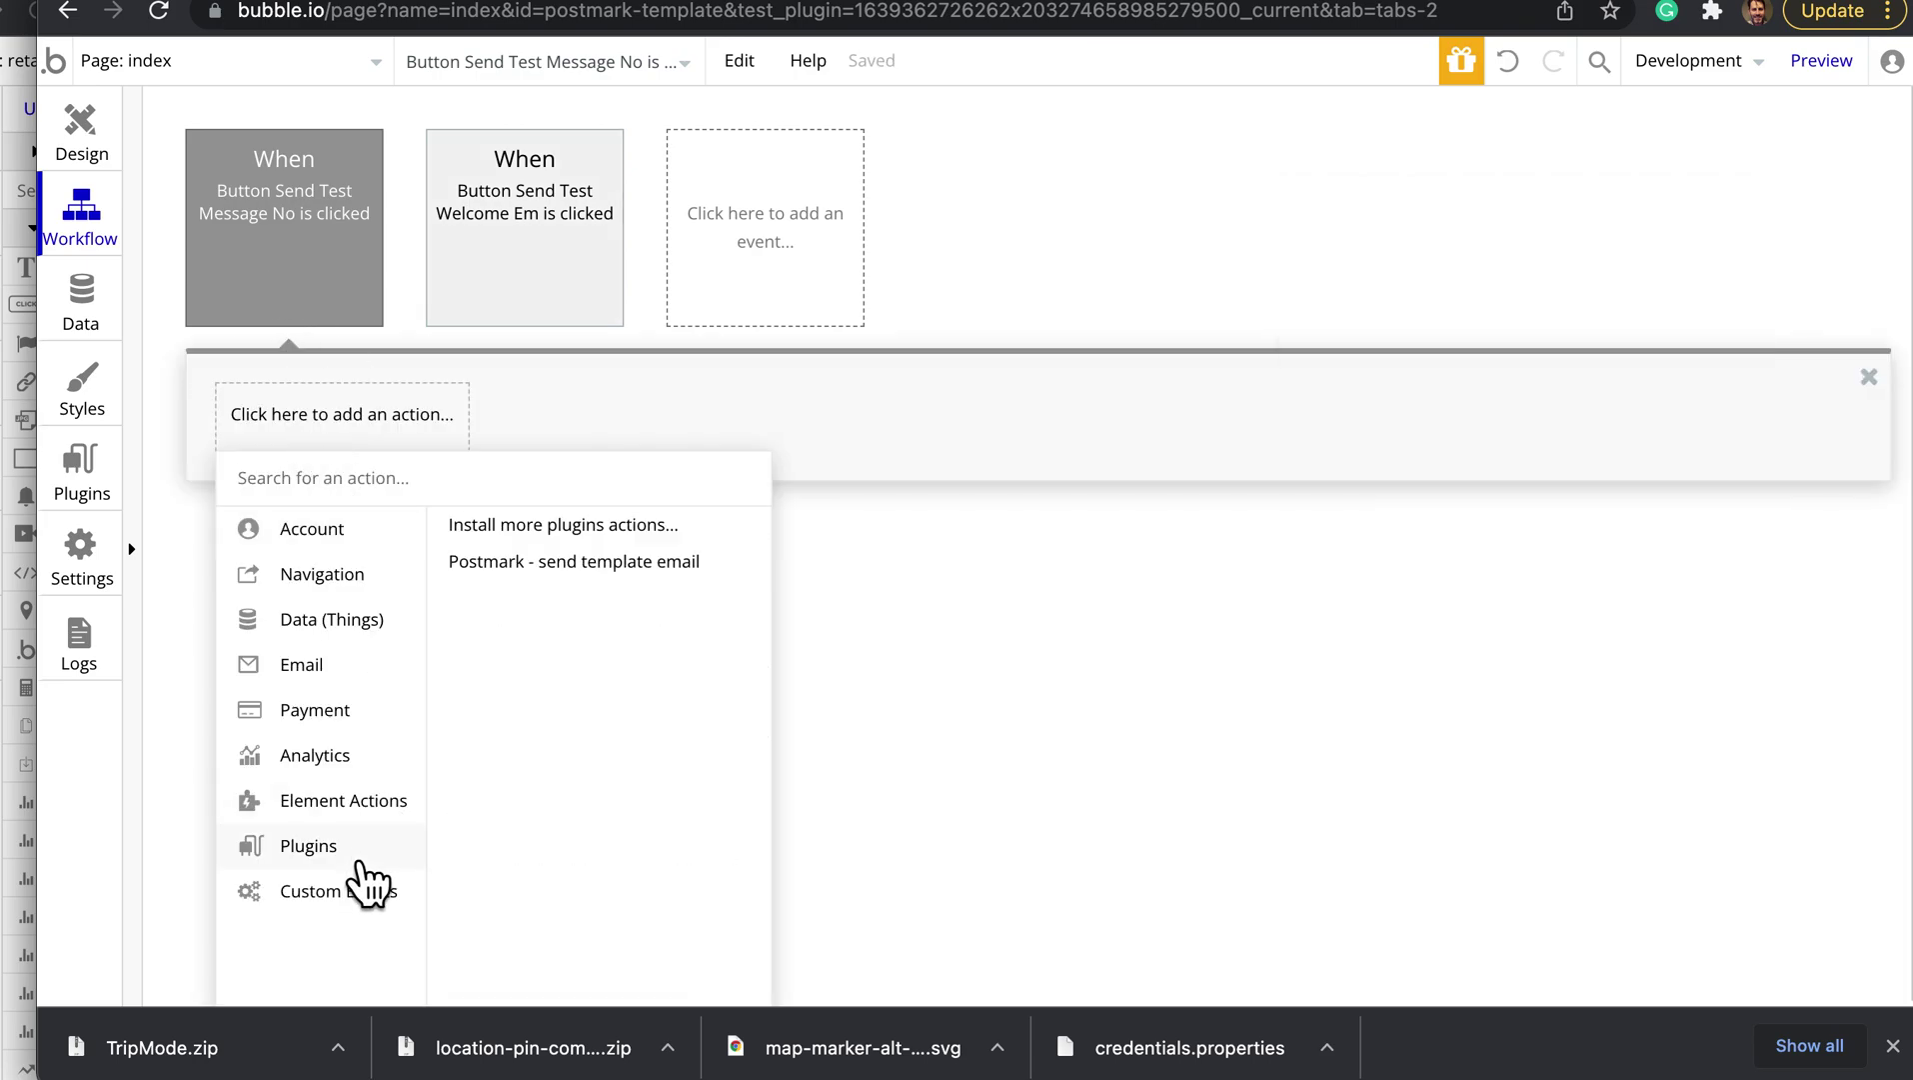
left_click(560, 583)
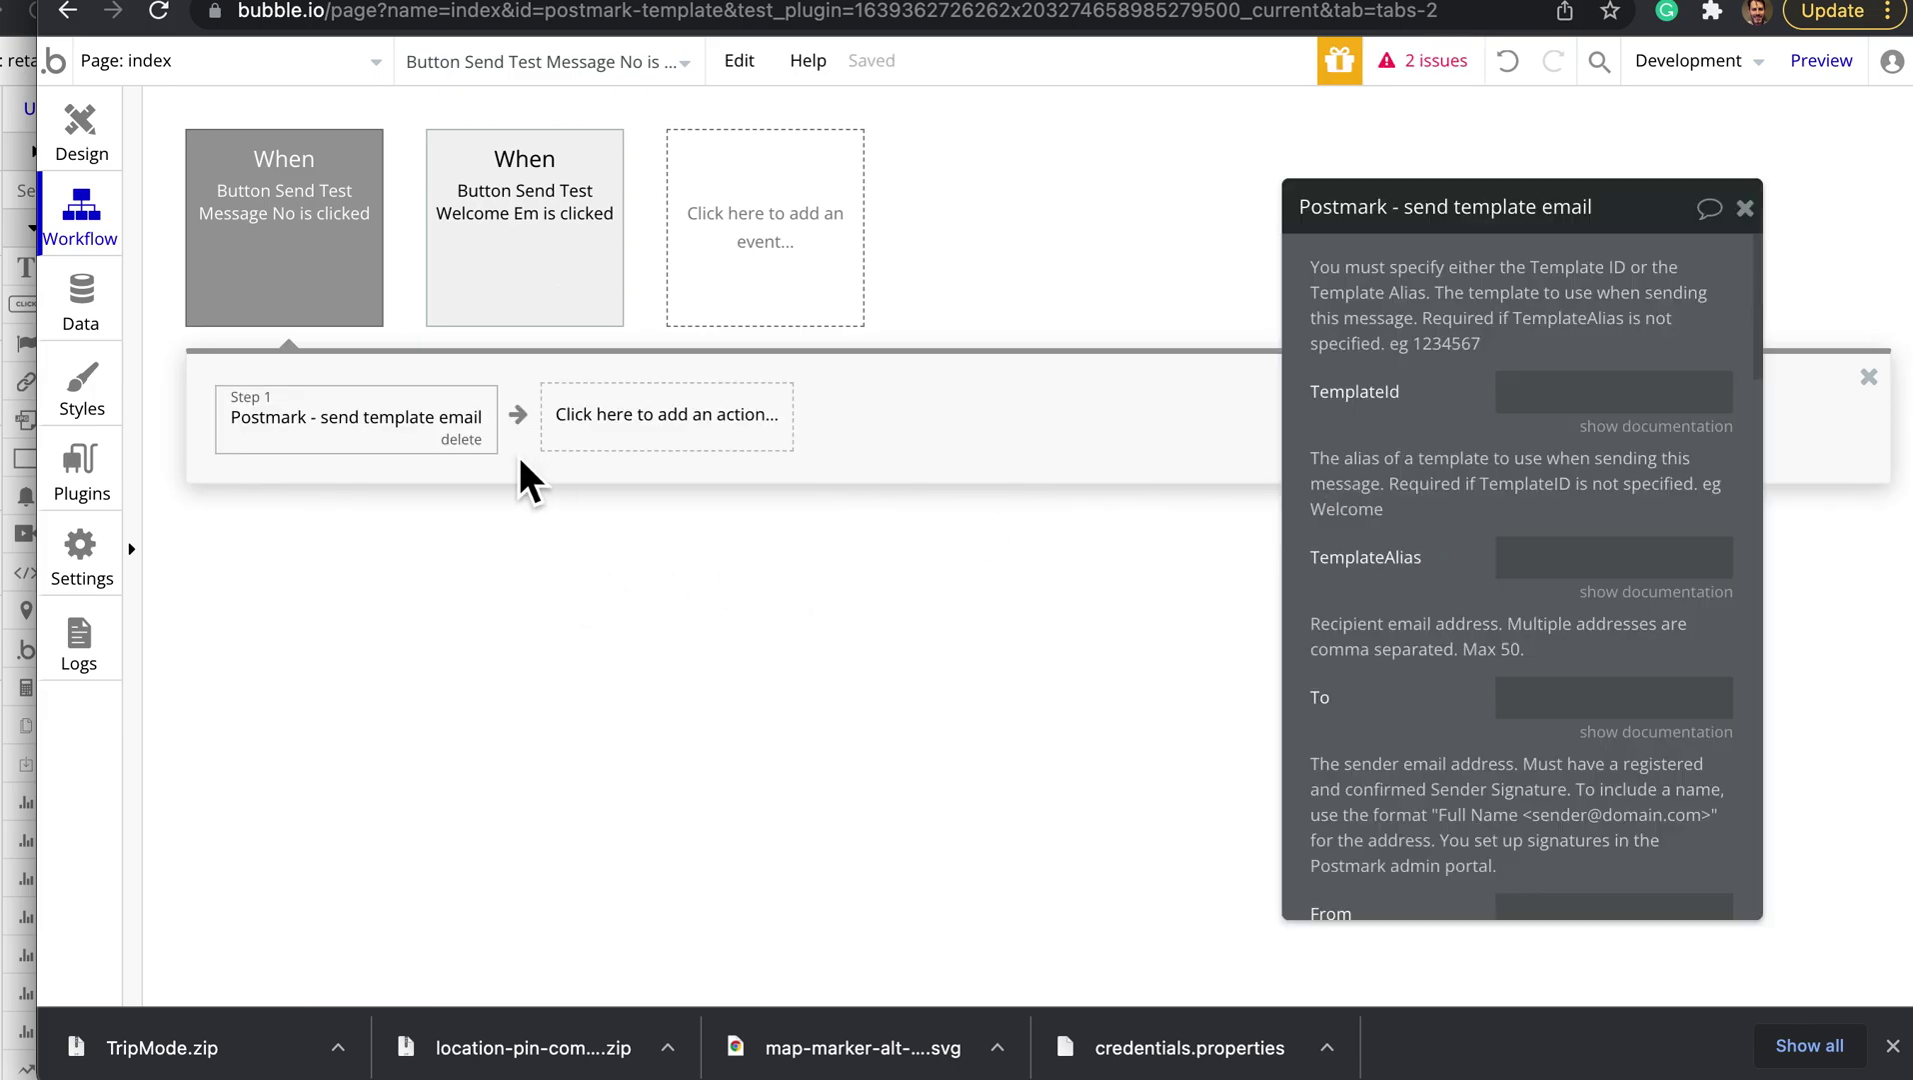
- Look through the new action's fields and reopen the Postmark action in the Send Test Welcome Email workflow
scroll(1508, 725, "down", 10)
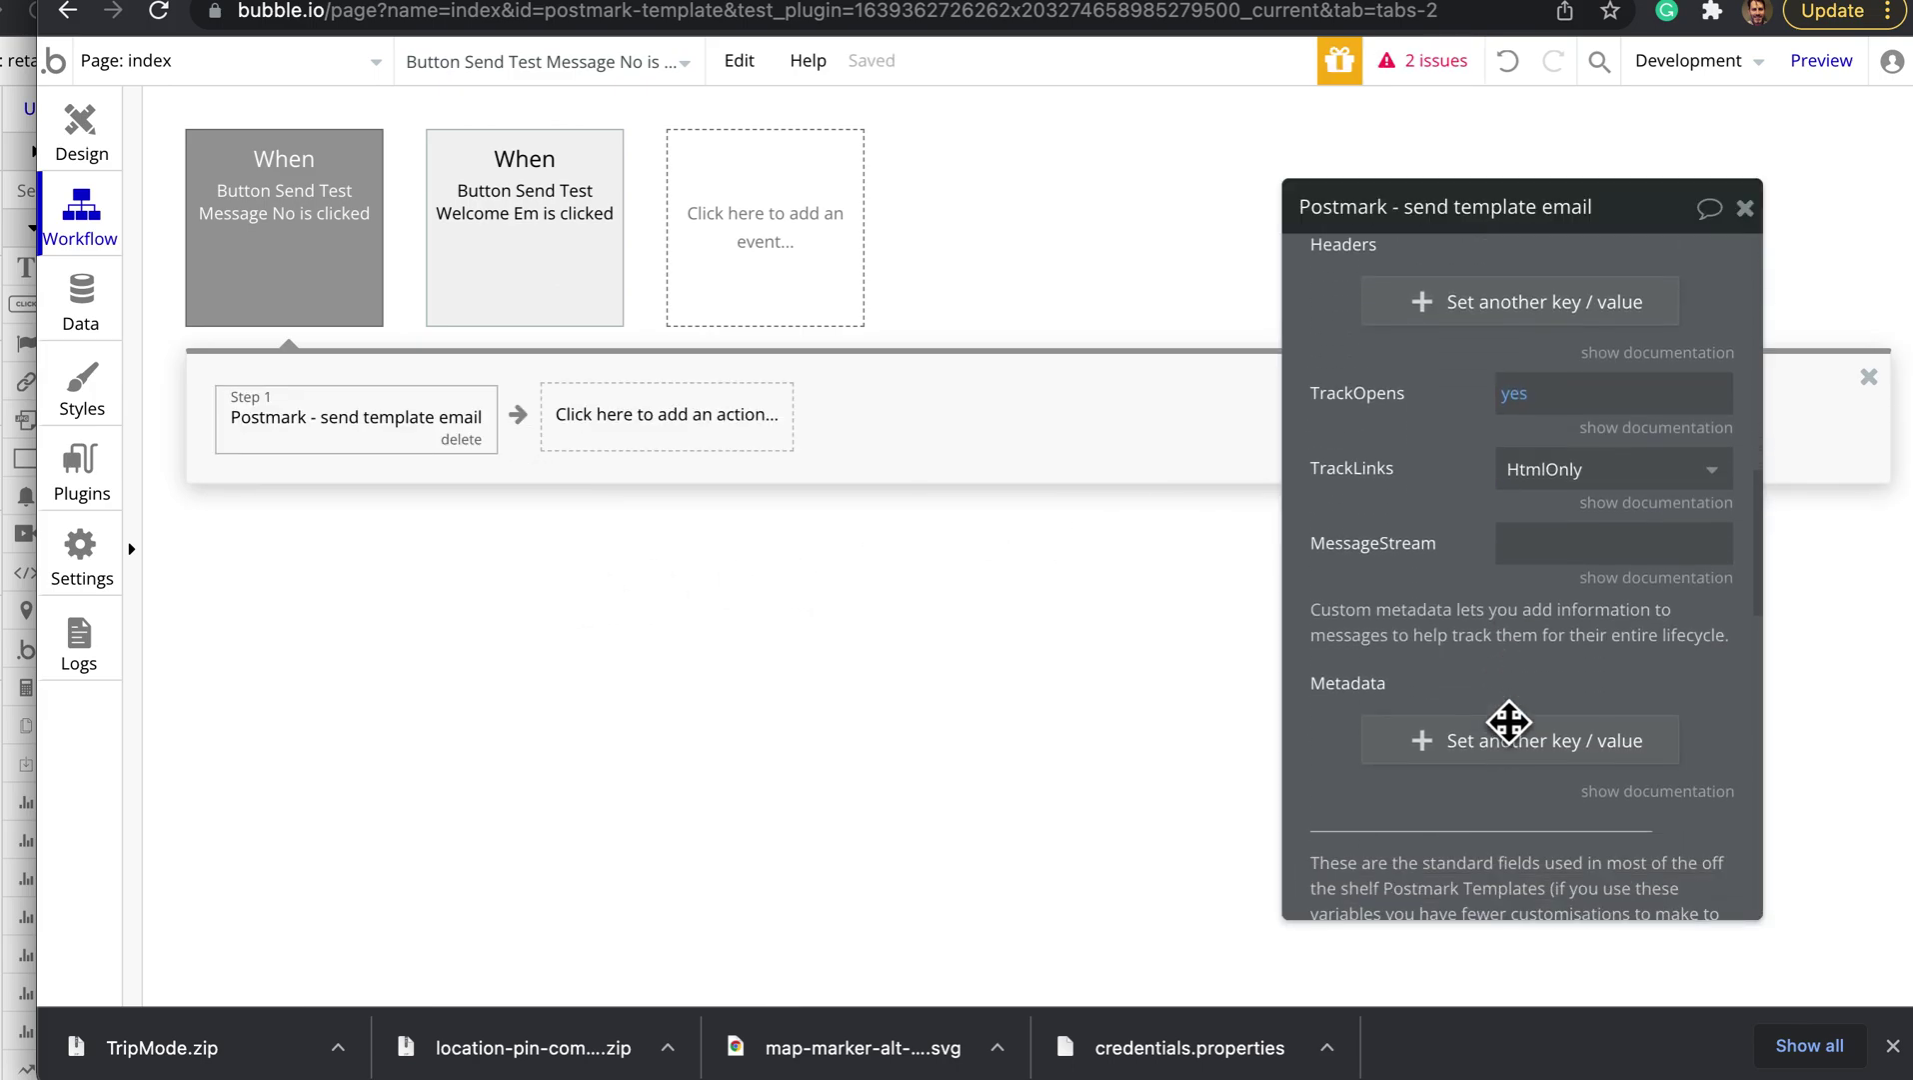
scroll(1509, 721, "down", 10)
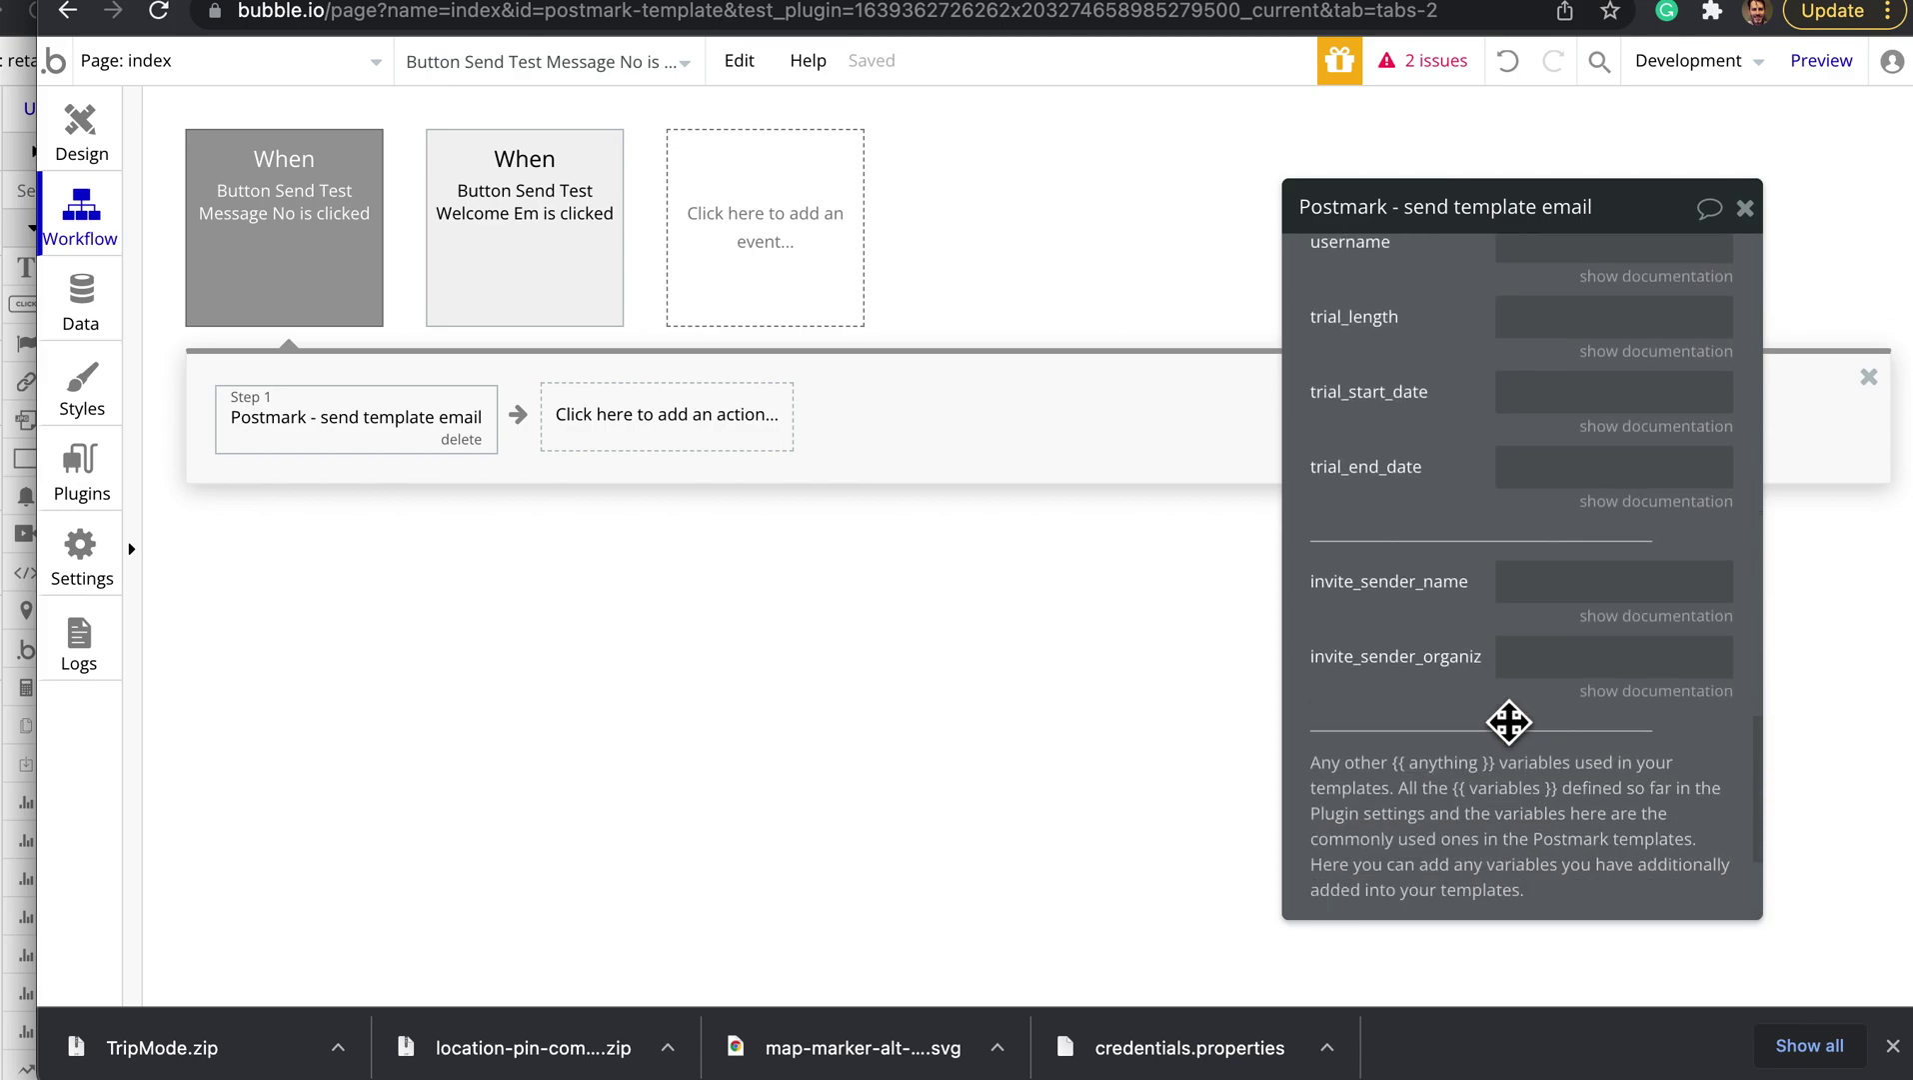
scroll(1509, 721, "down", 3)
scroll(1509, 721, "up", 20)
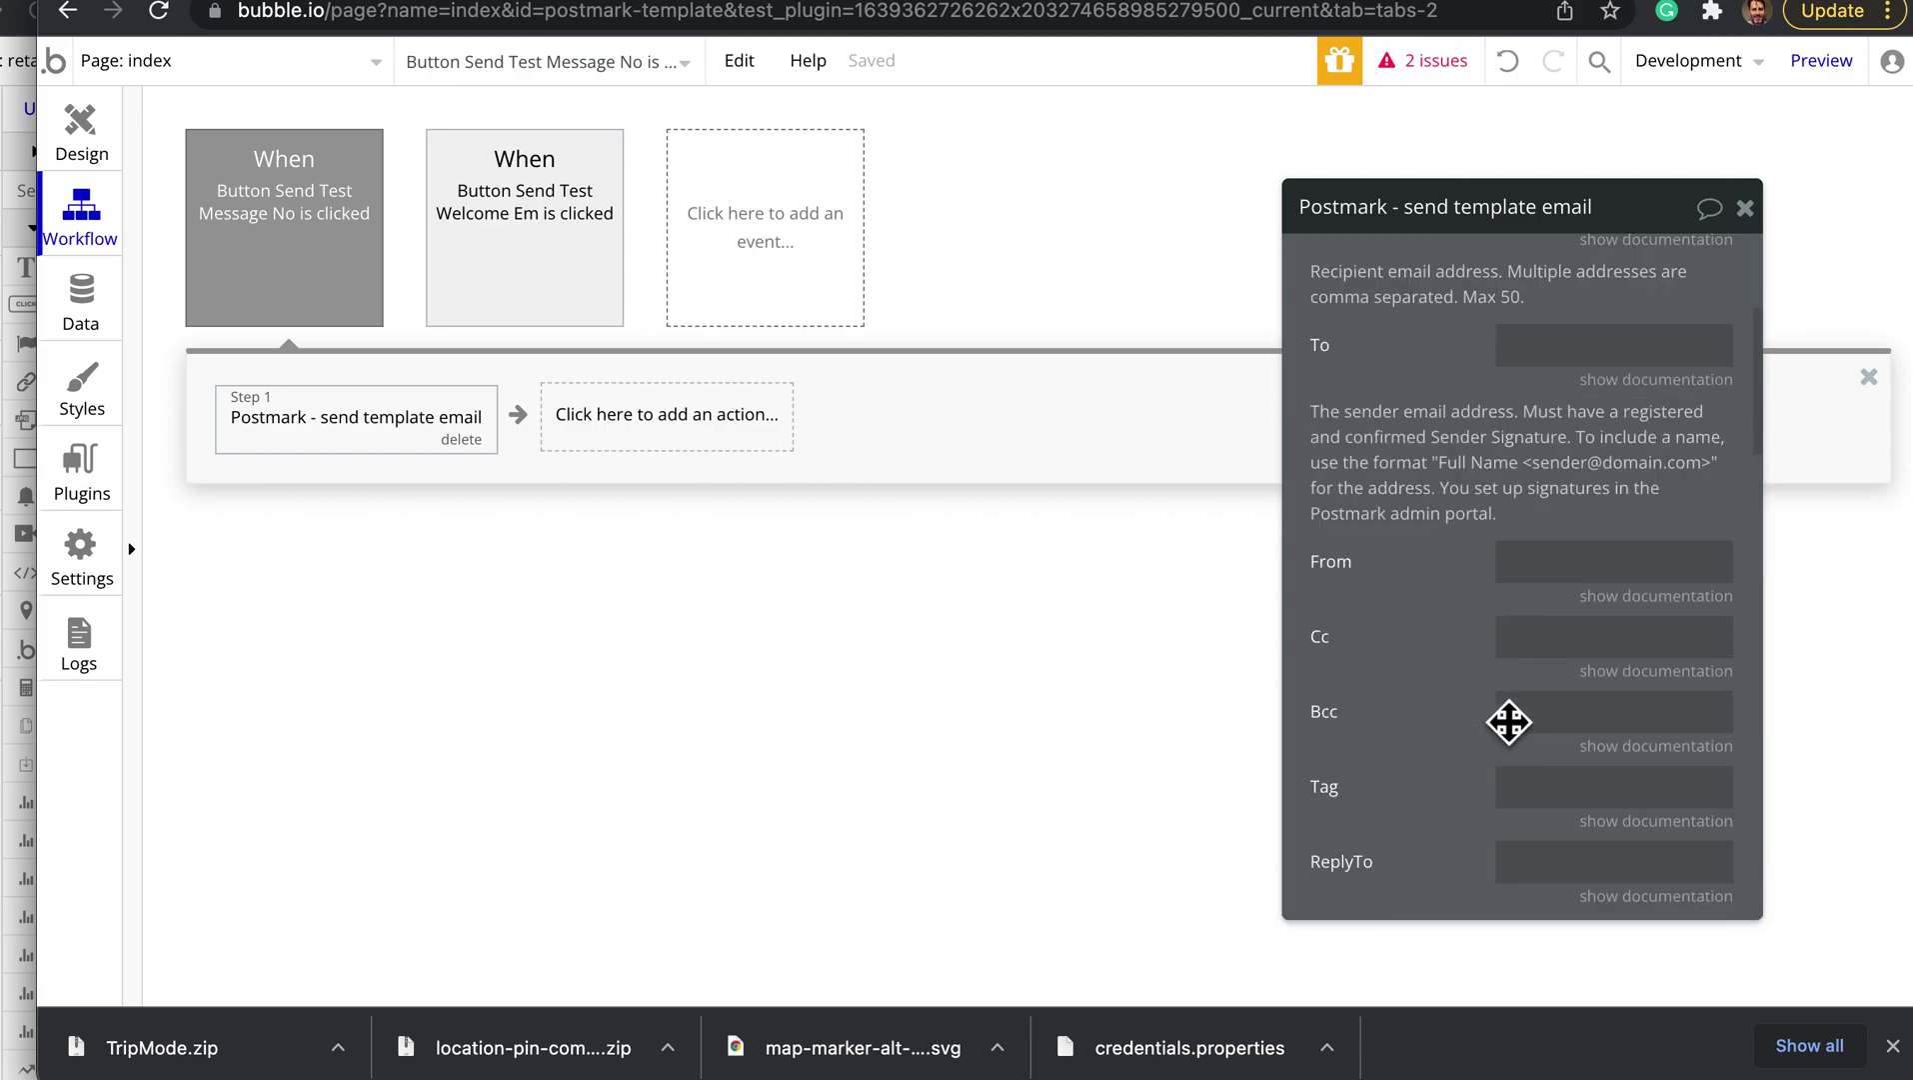
scroll(1508, 721, "up", 5)
left_click(535, 252)
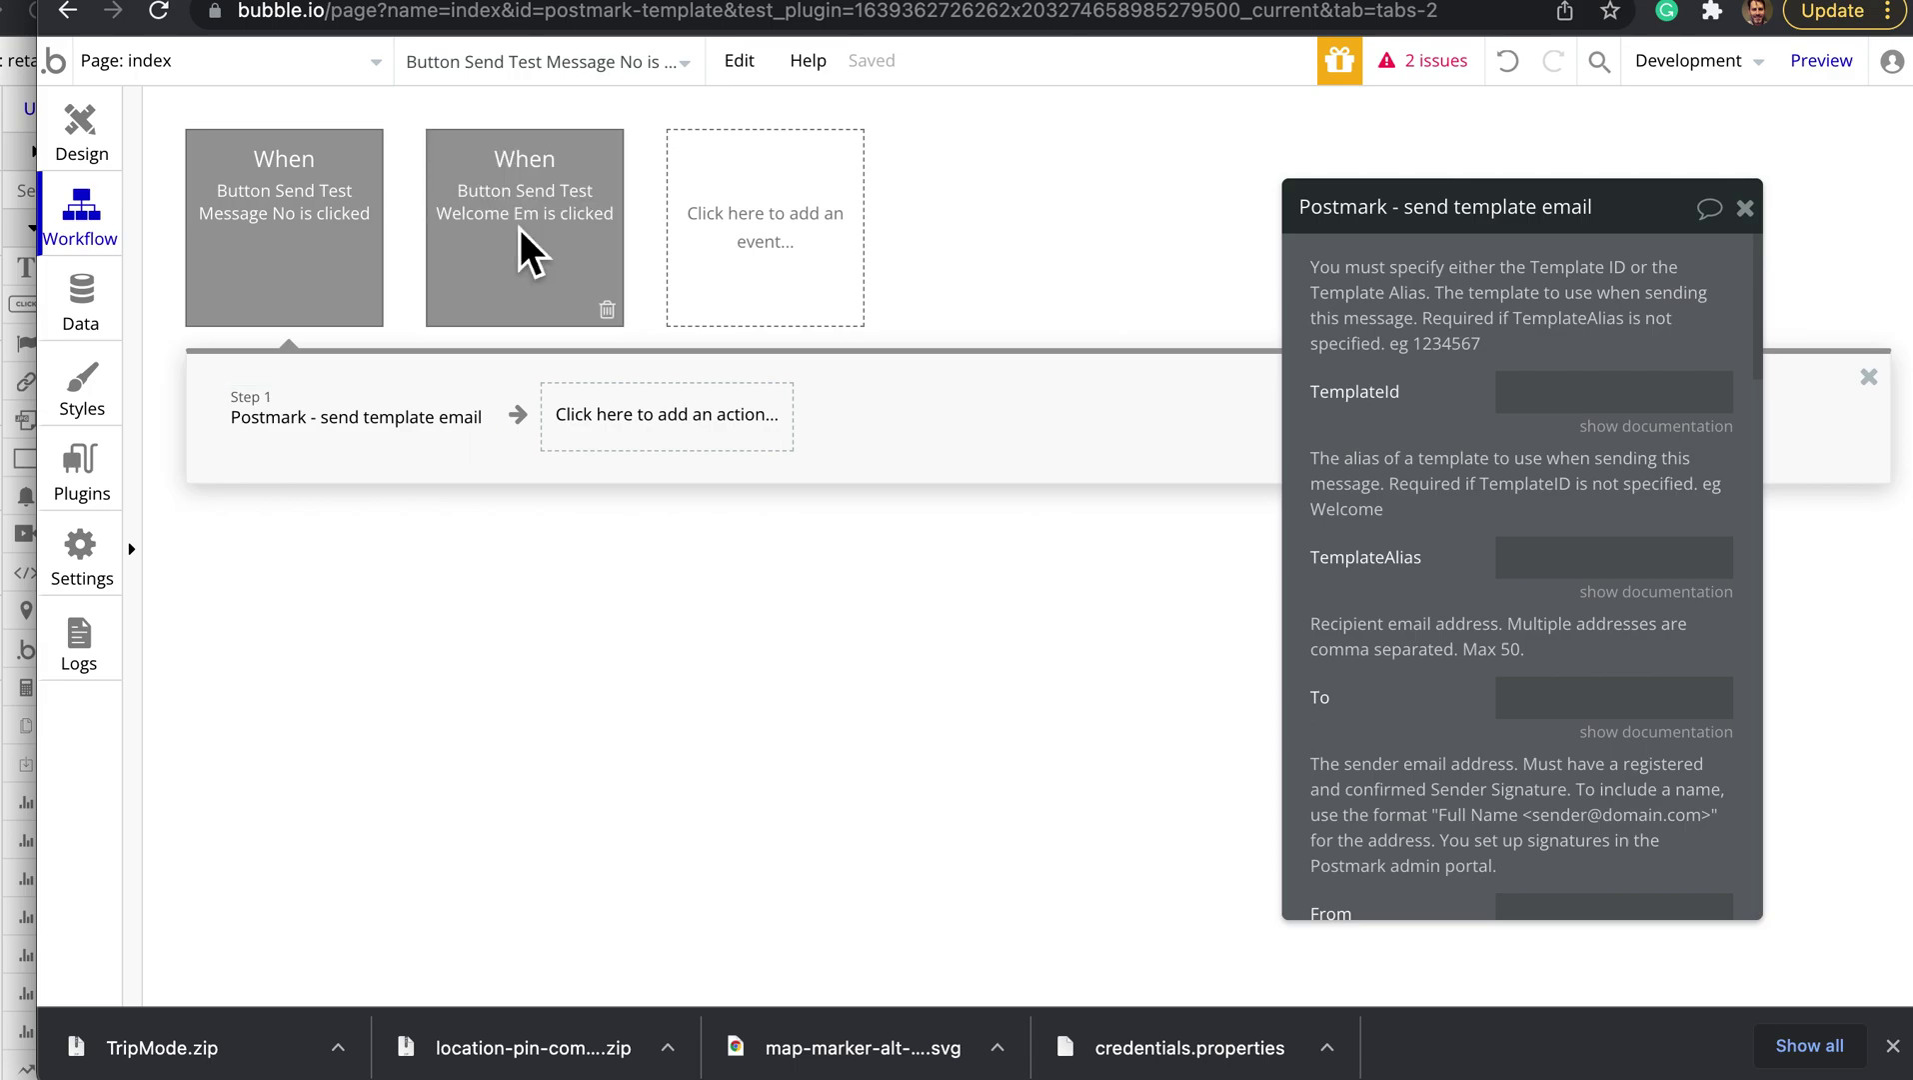
left_click(340, 433)
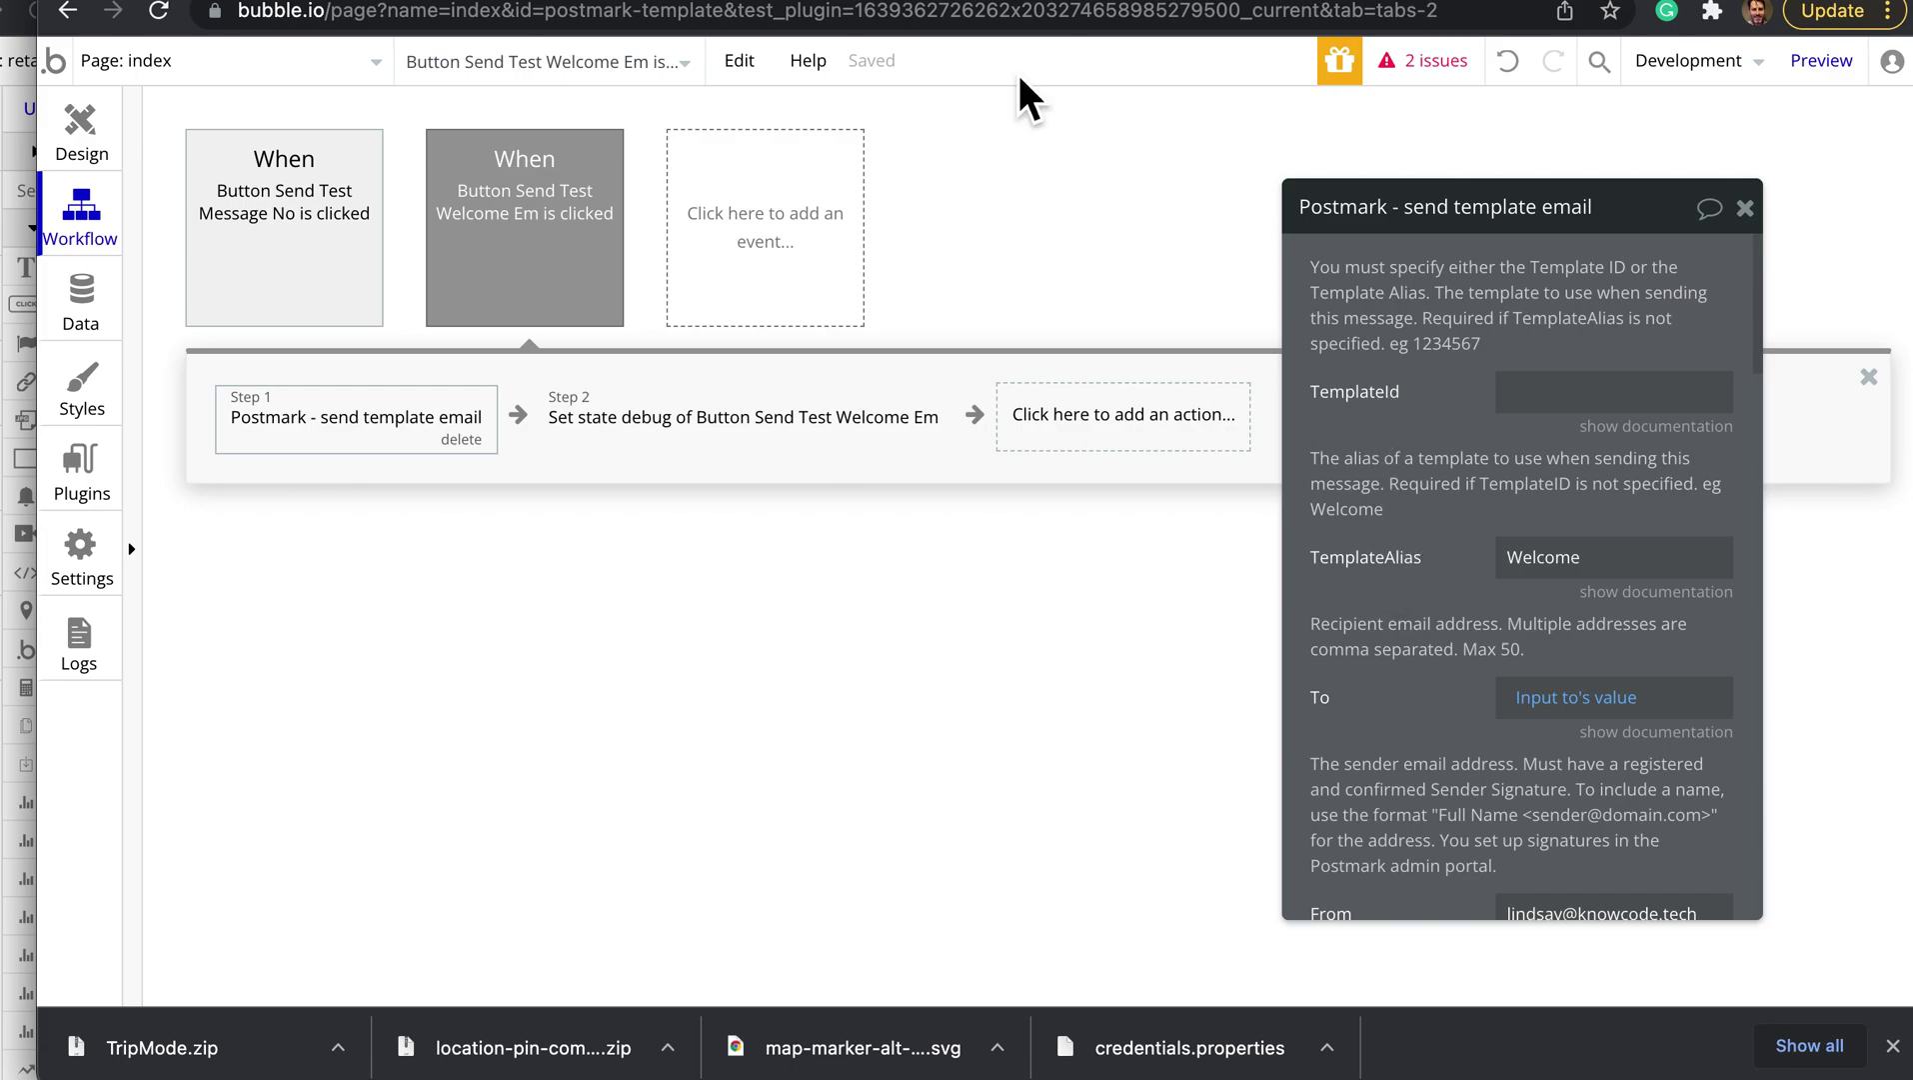
- Switch to Postmark, open the Password reset template to check its alias and ID, and return to the Bubble workflow
left_click(885, 3)
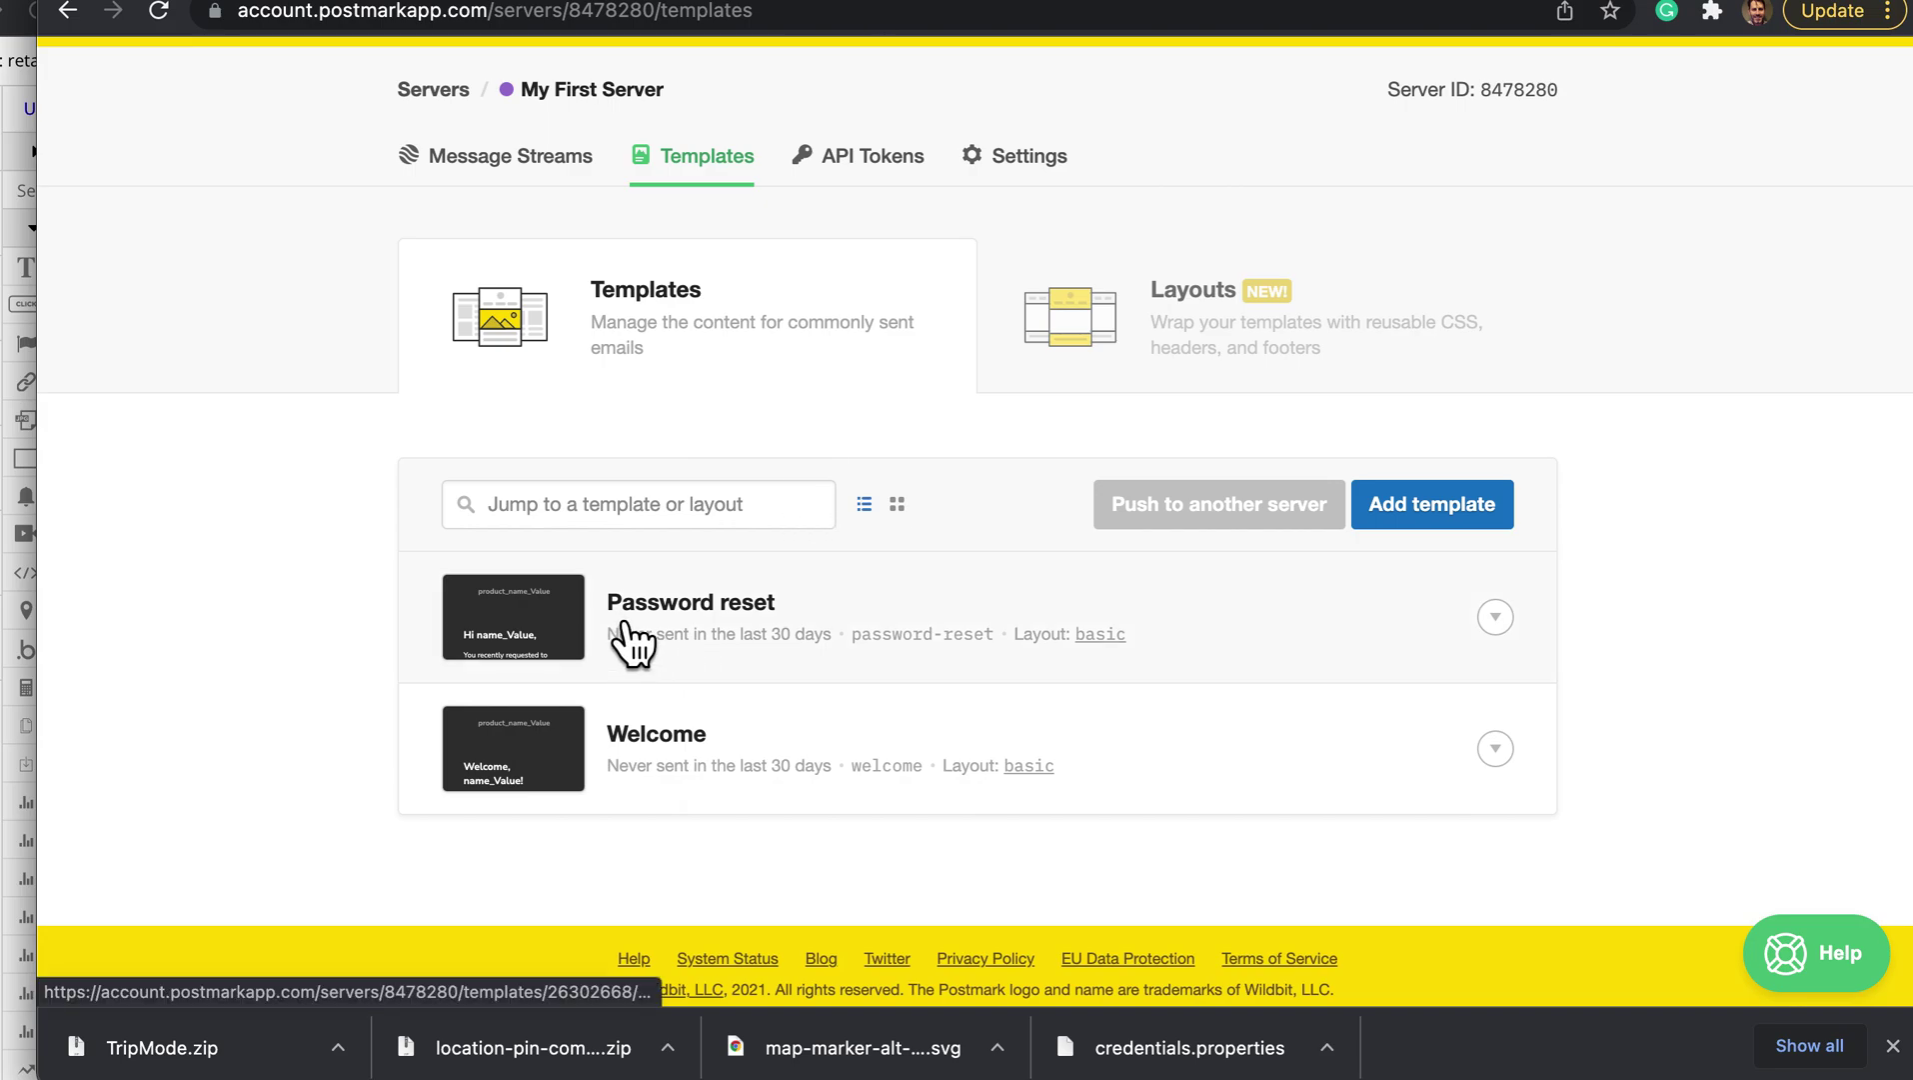
left_click(658, 612)
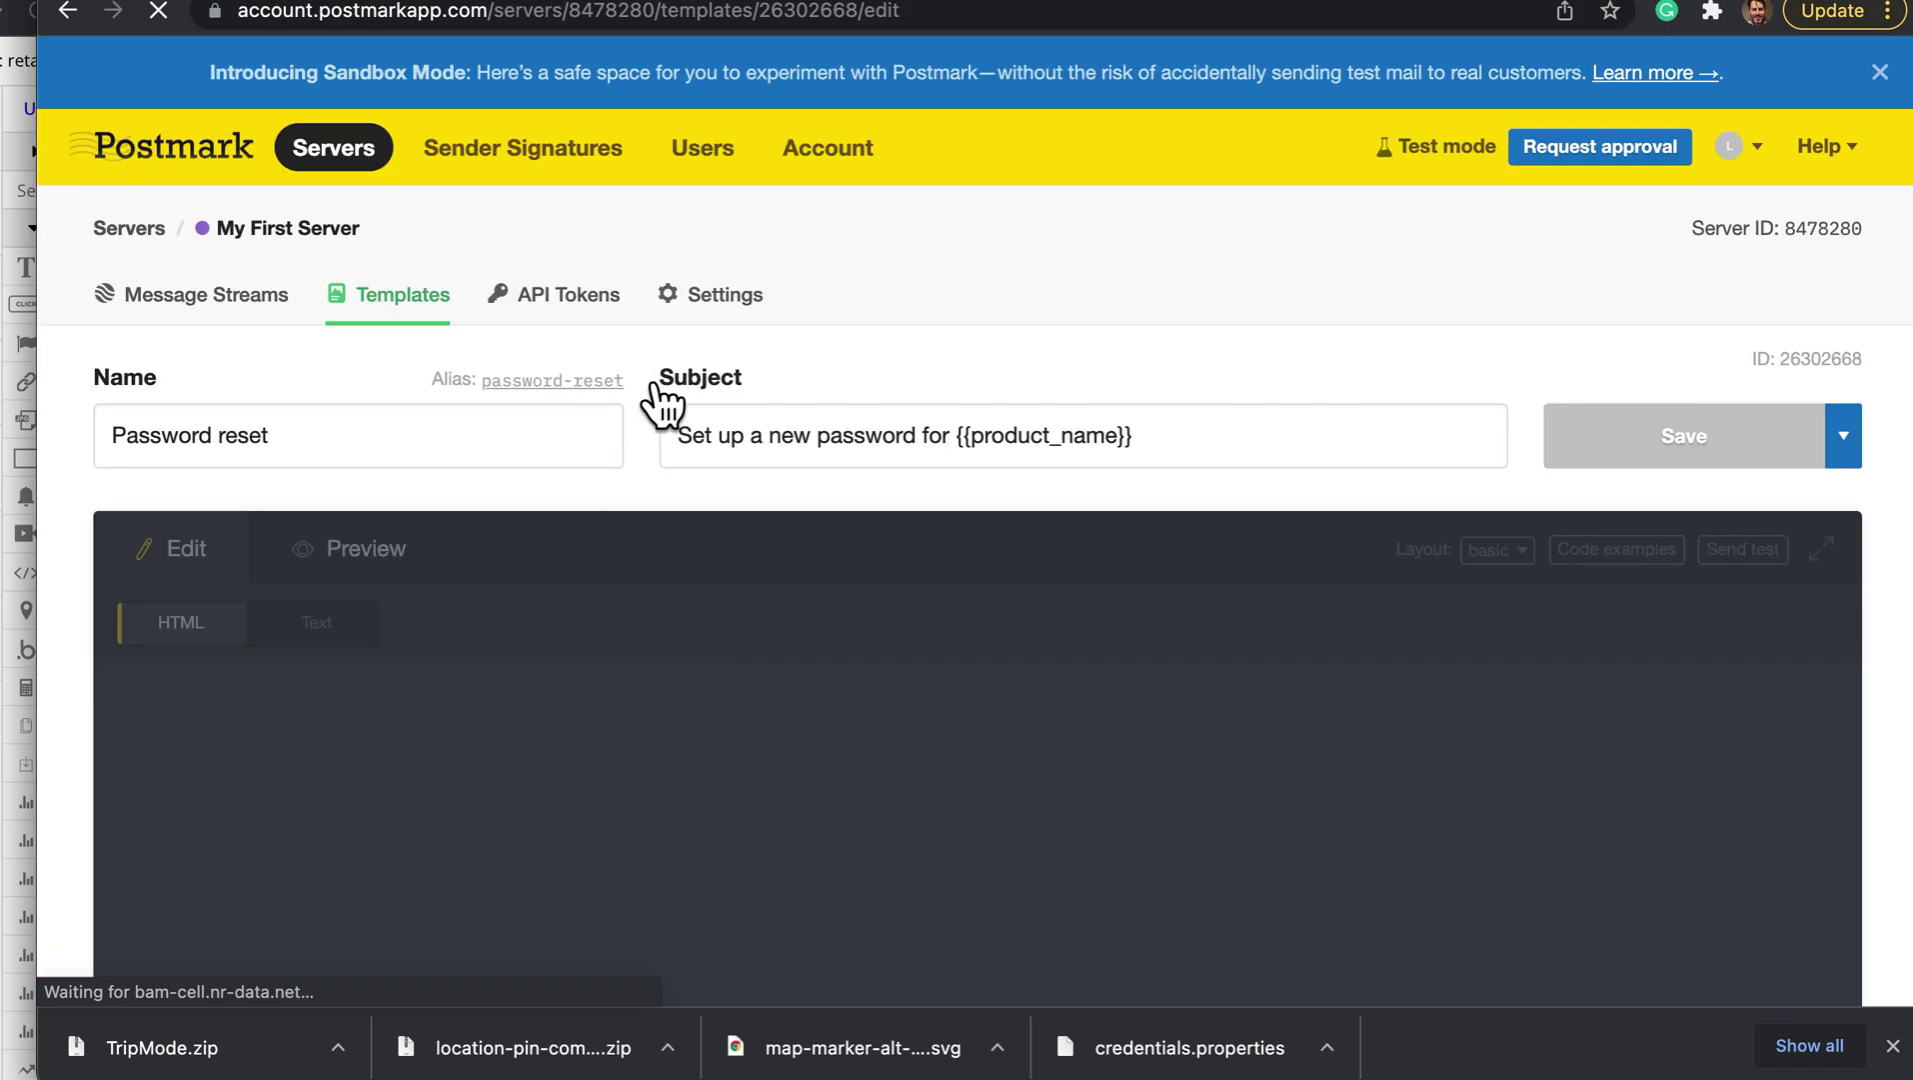
left_click(812, 3)
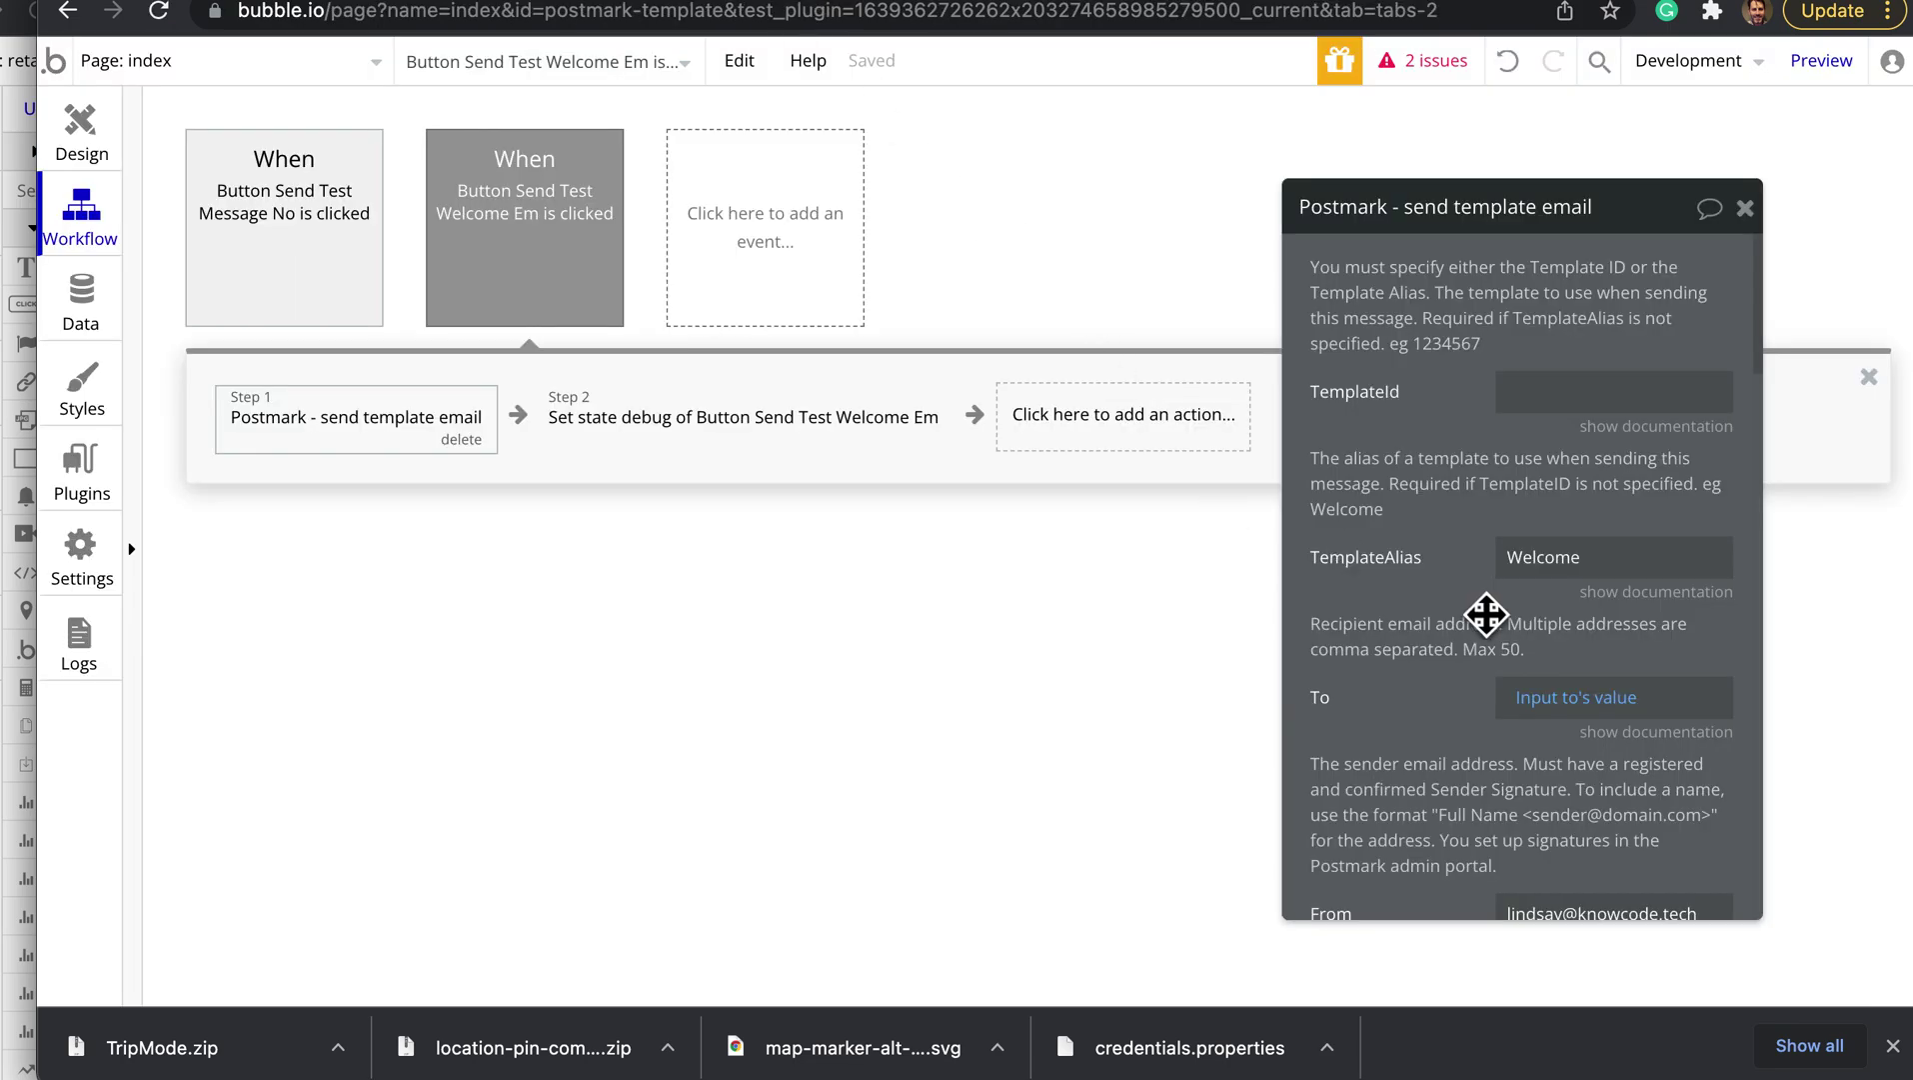
- Check the Postmark action's To and From fields, comparing the sender address with Postmark's Sender Signatures, and return to Bubble
scroll(1487, 614, "down", 2)
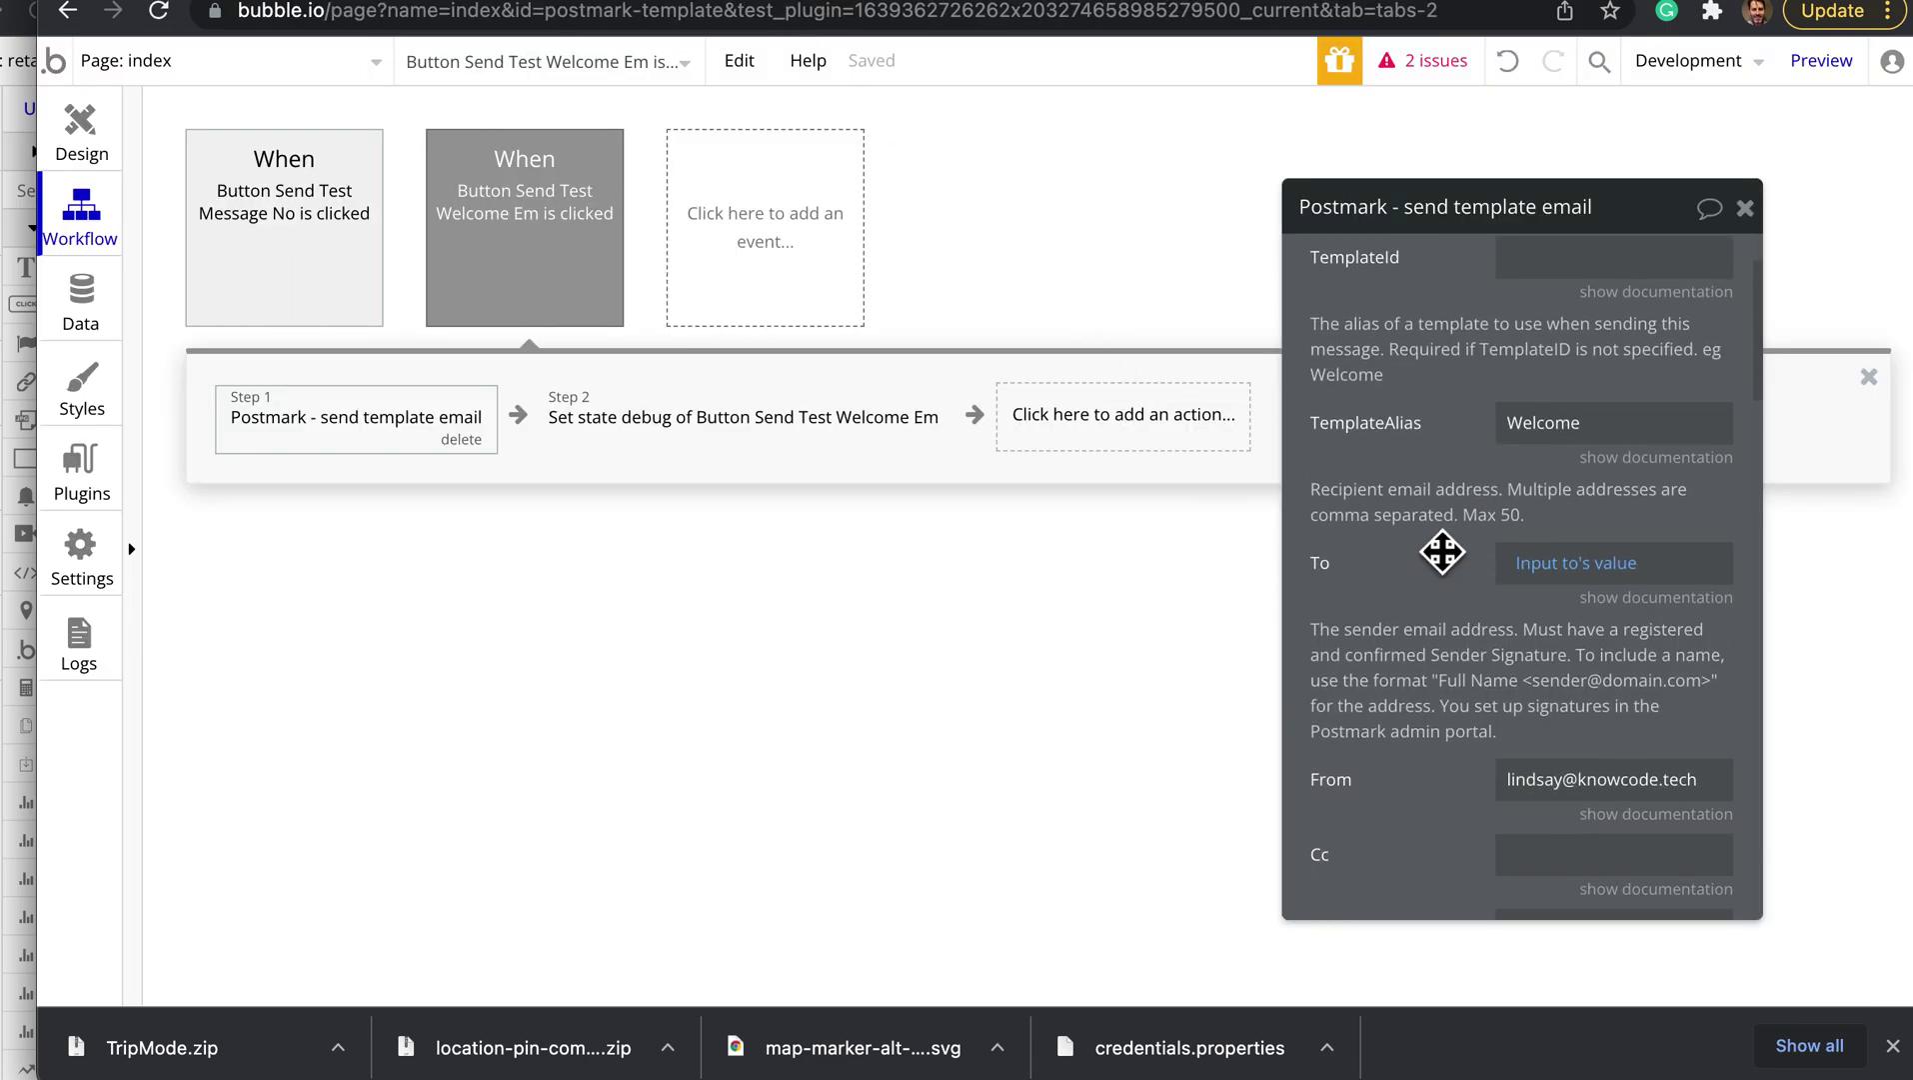
scroll(1523, 641, "down", 1)
scroll(1522, 641, "down", 3)
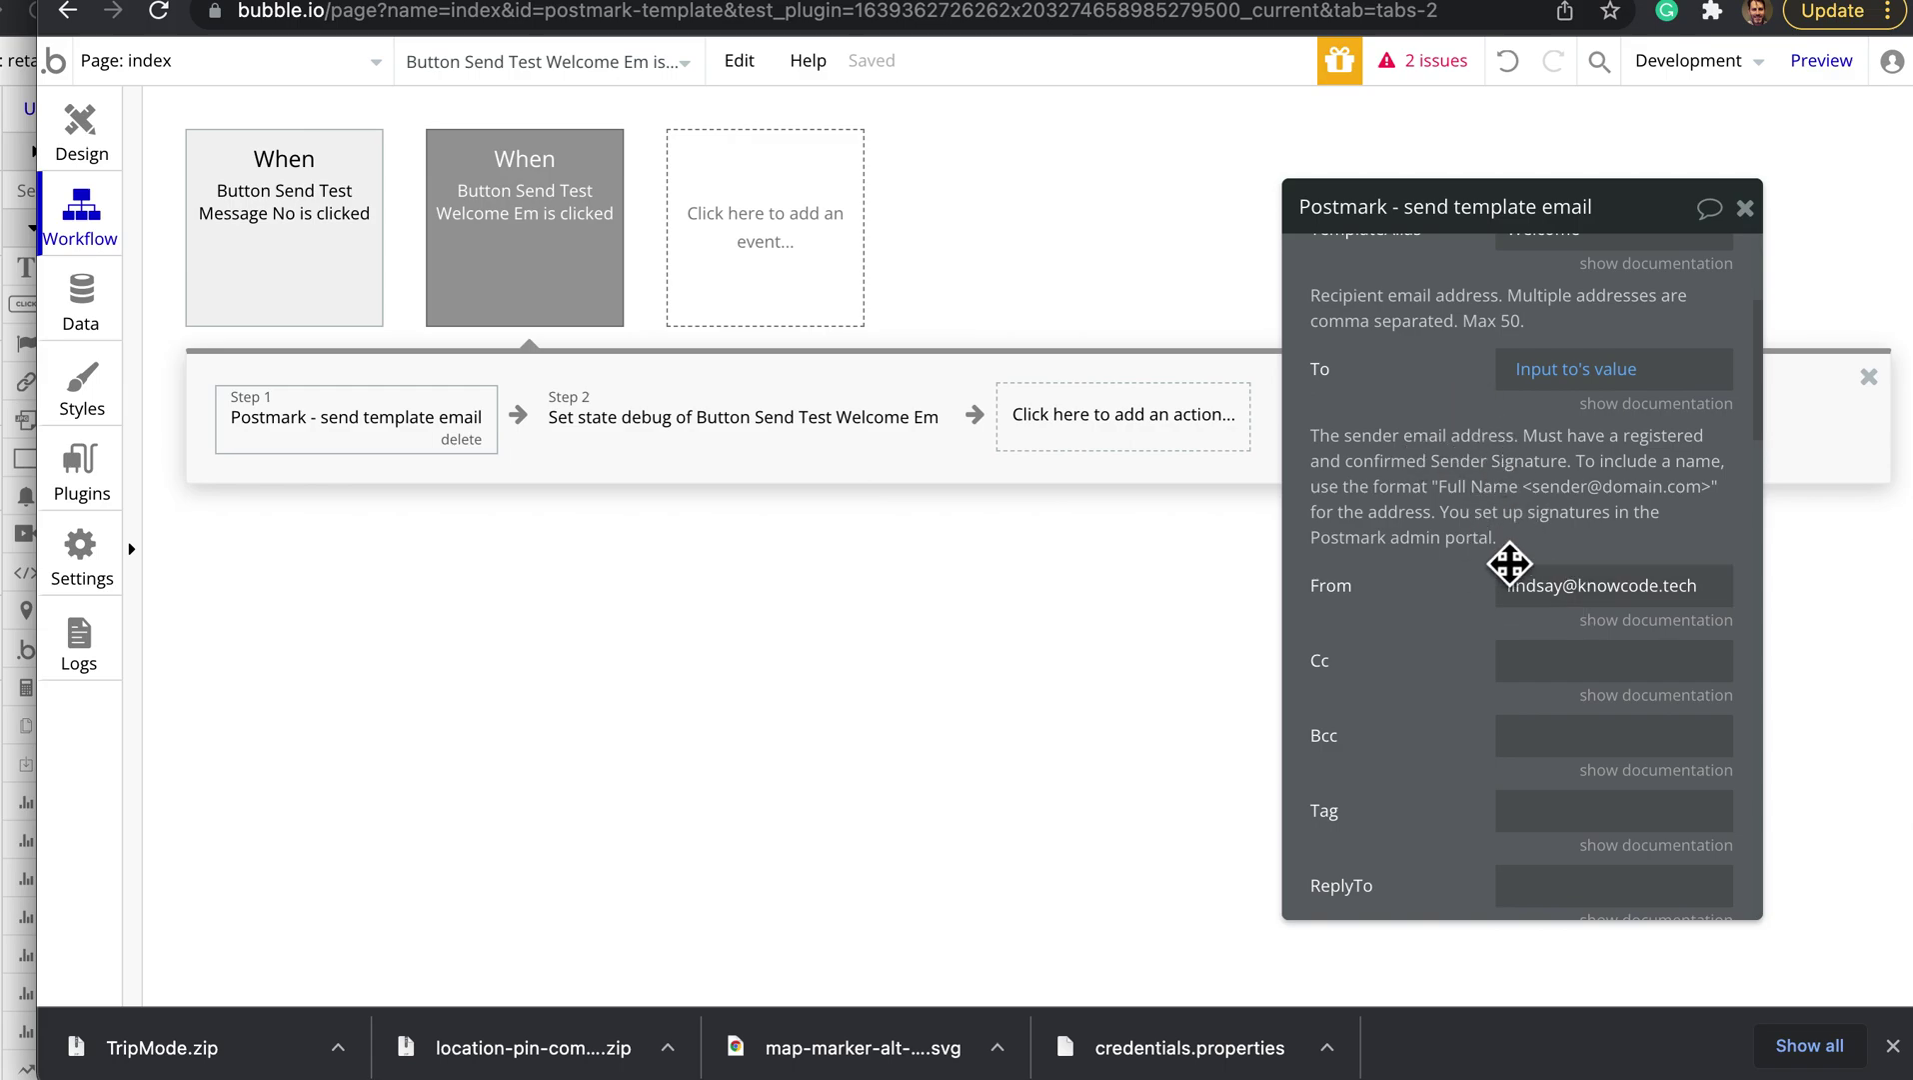
left_click(860, 6)
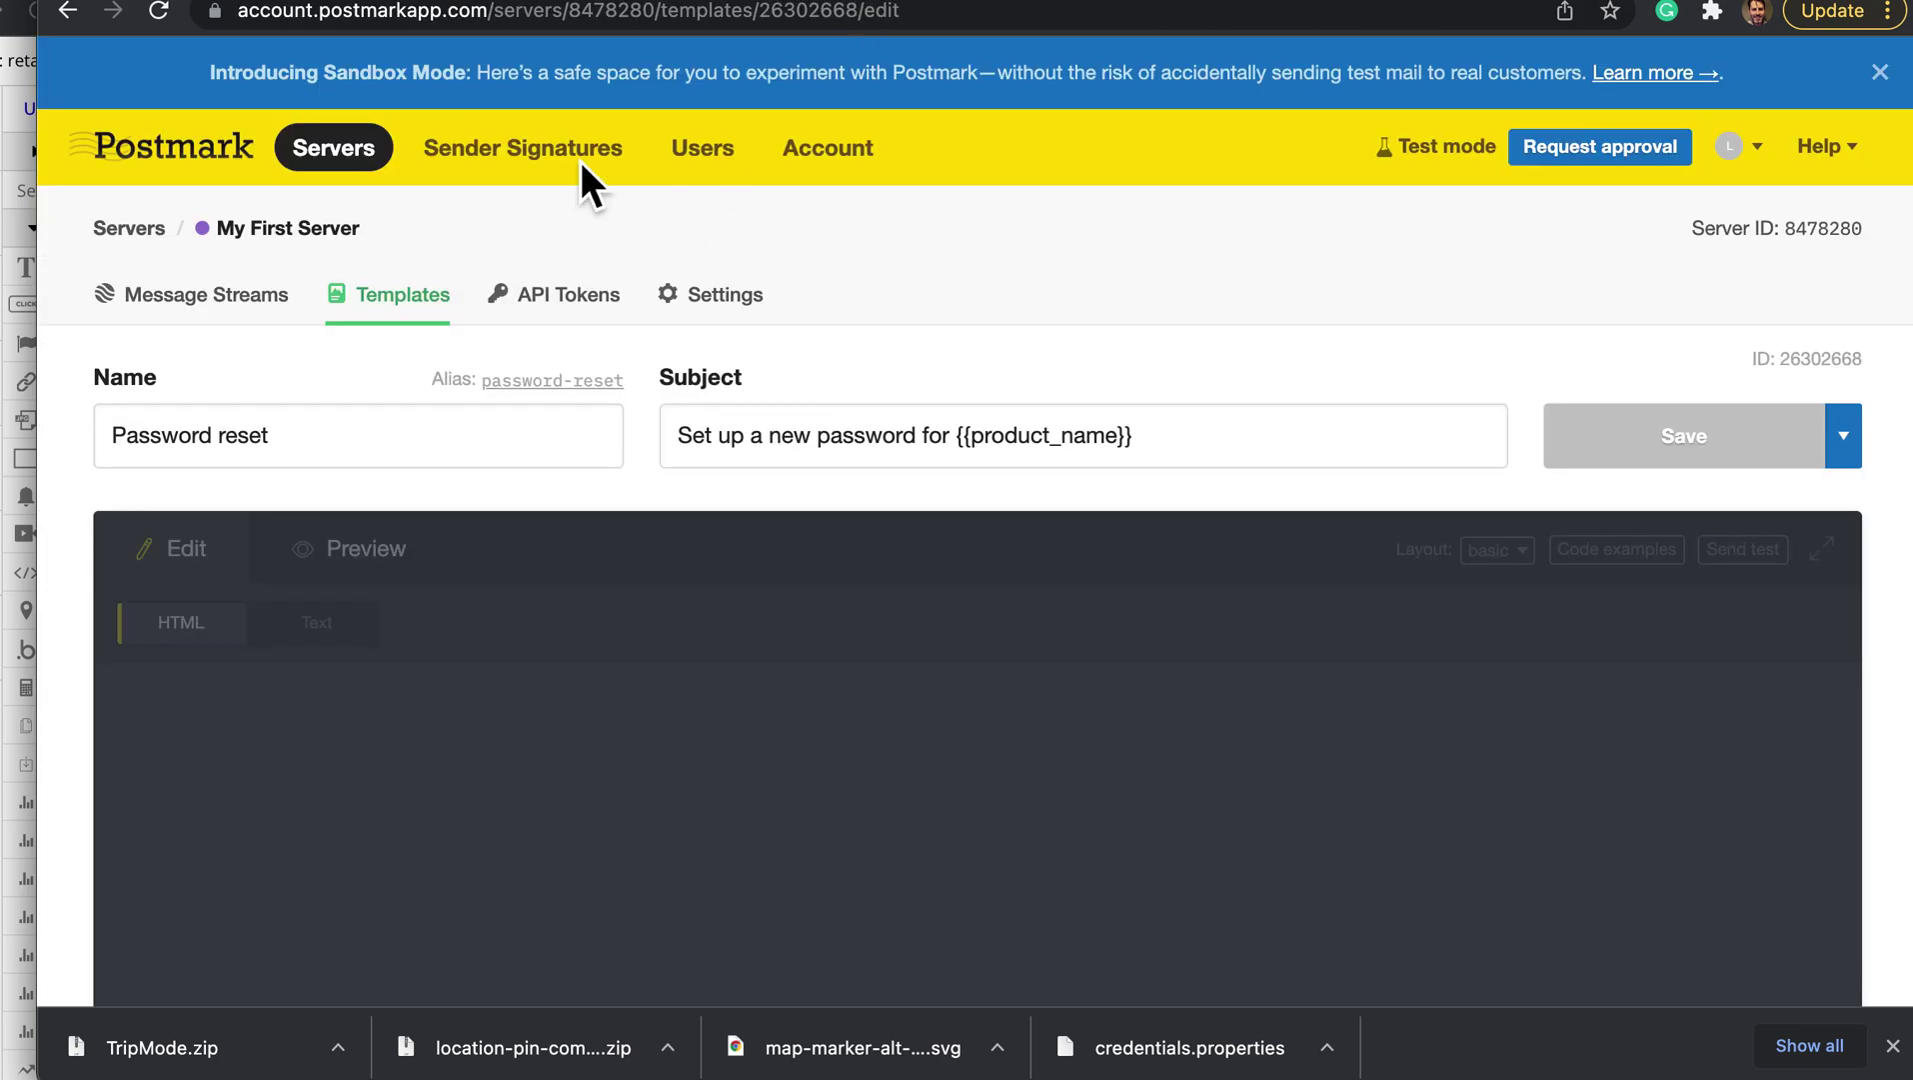
left_click(585, 178)
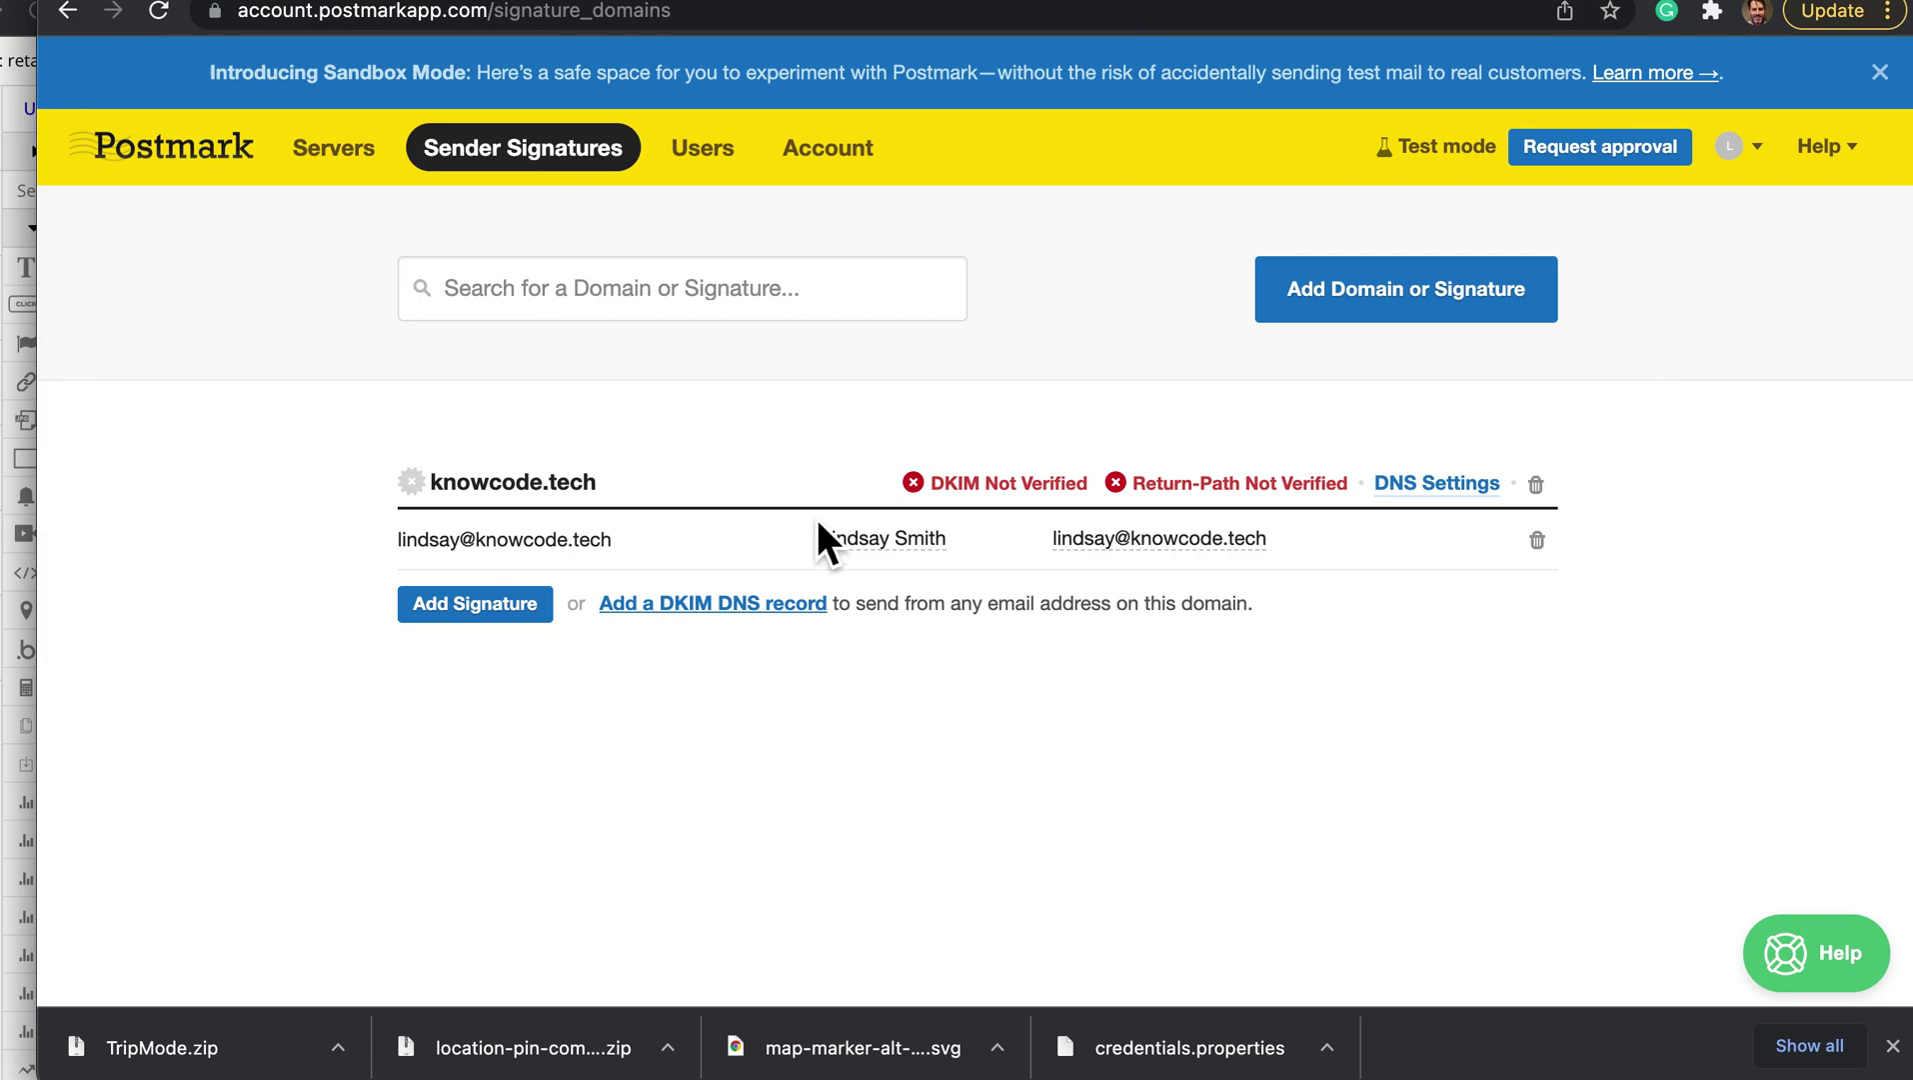
left_click(834, 2)
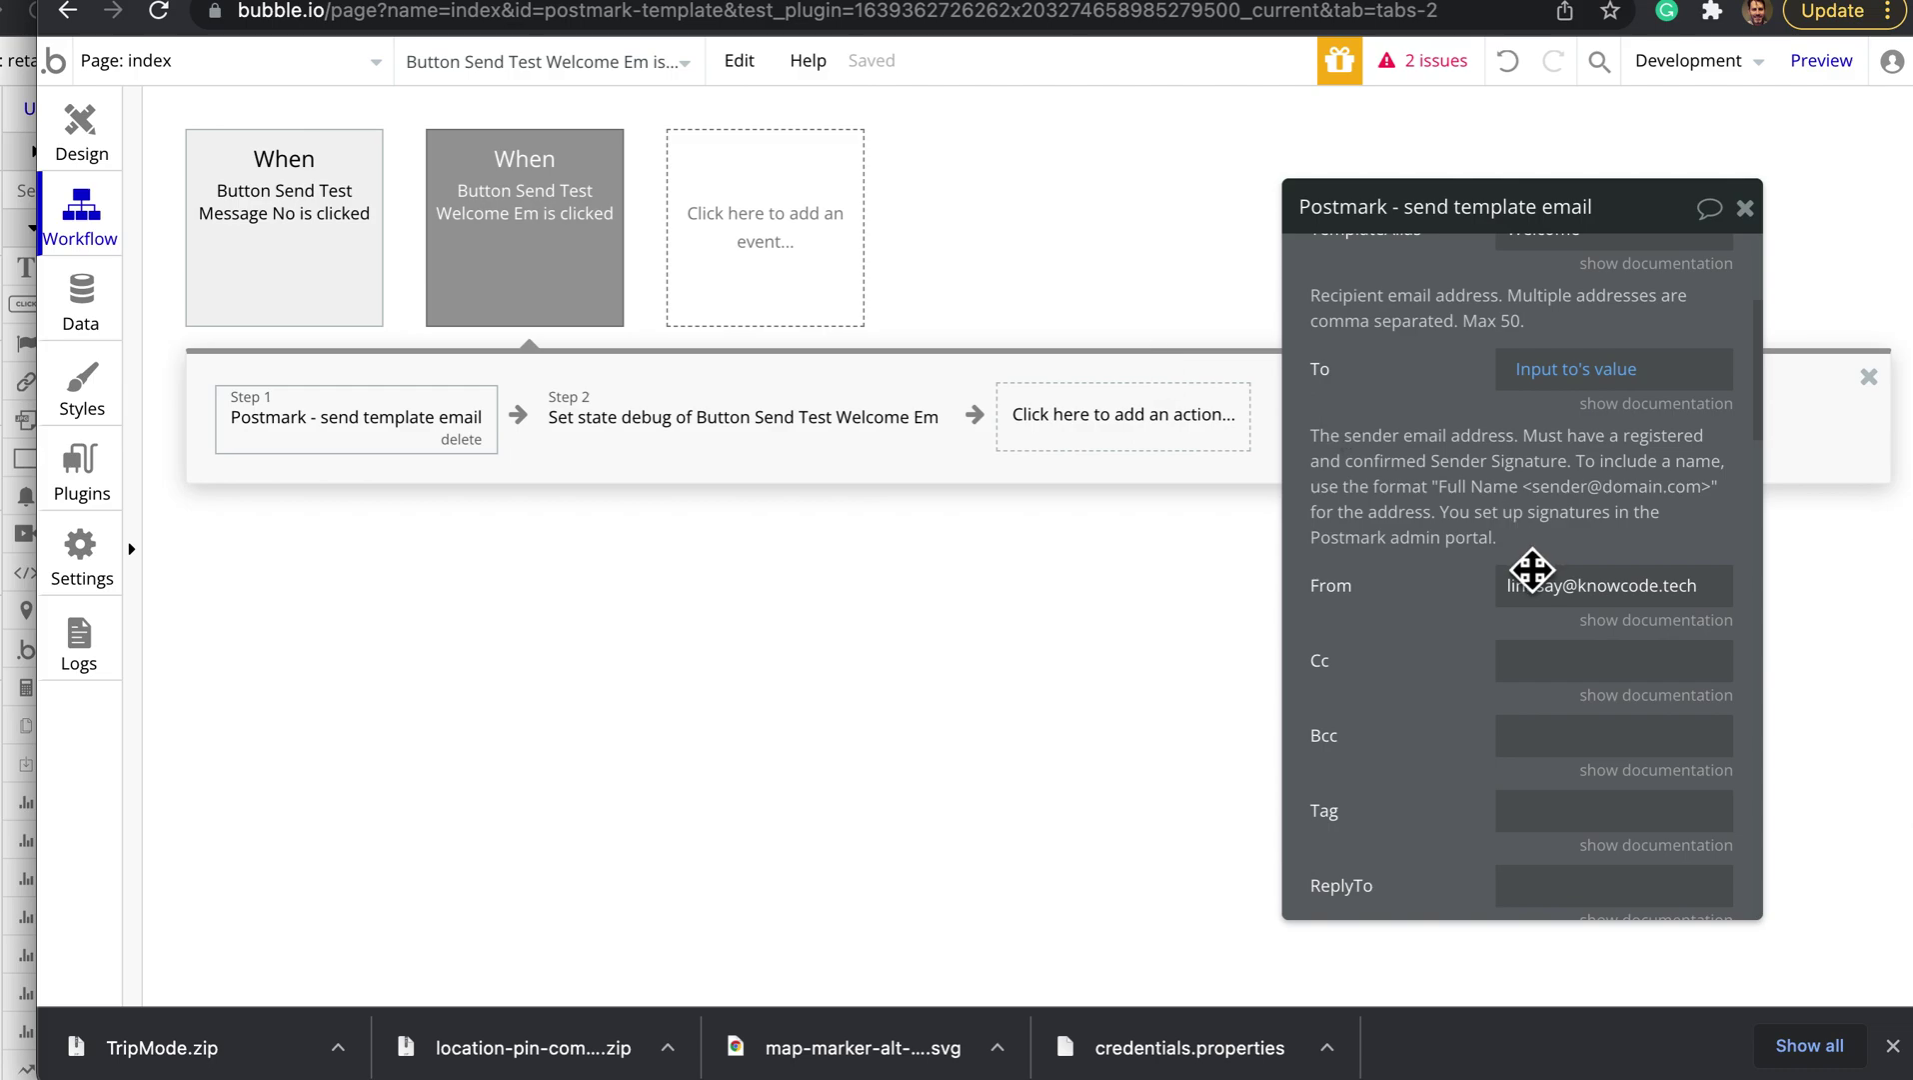
- Show the documentation for the ReplyTo field of the welcome email's Postmark action
scroll(1532, 569, "down", 3)
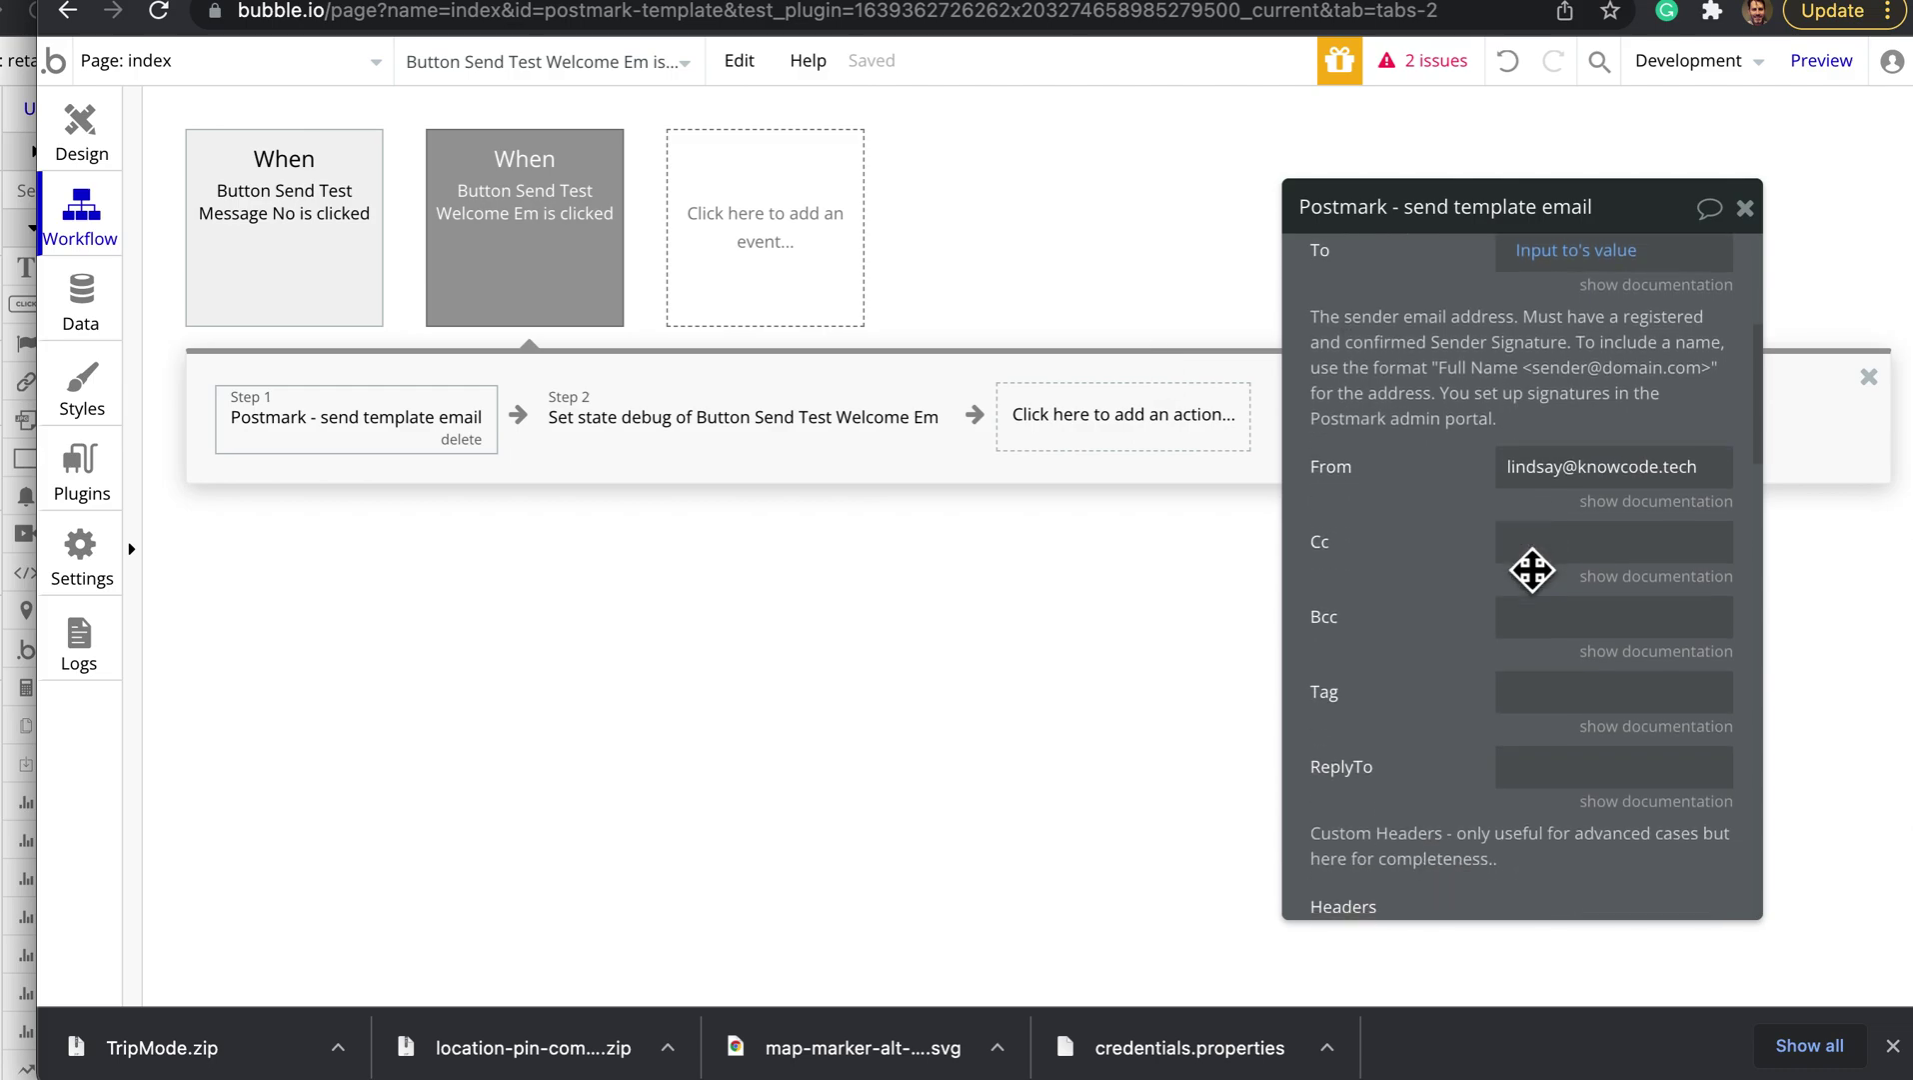
scroll(1532, 570, "down", 5)
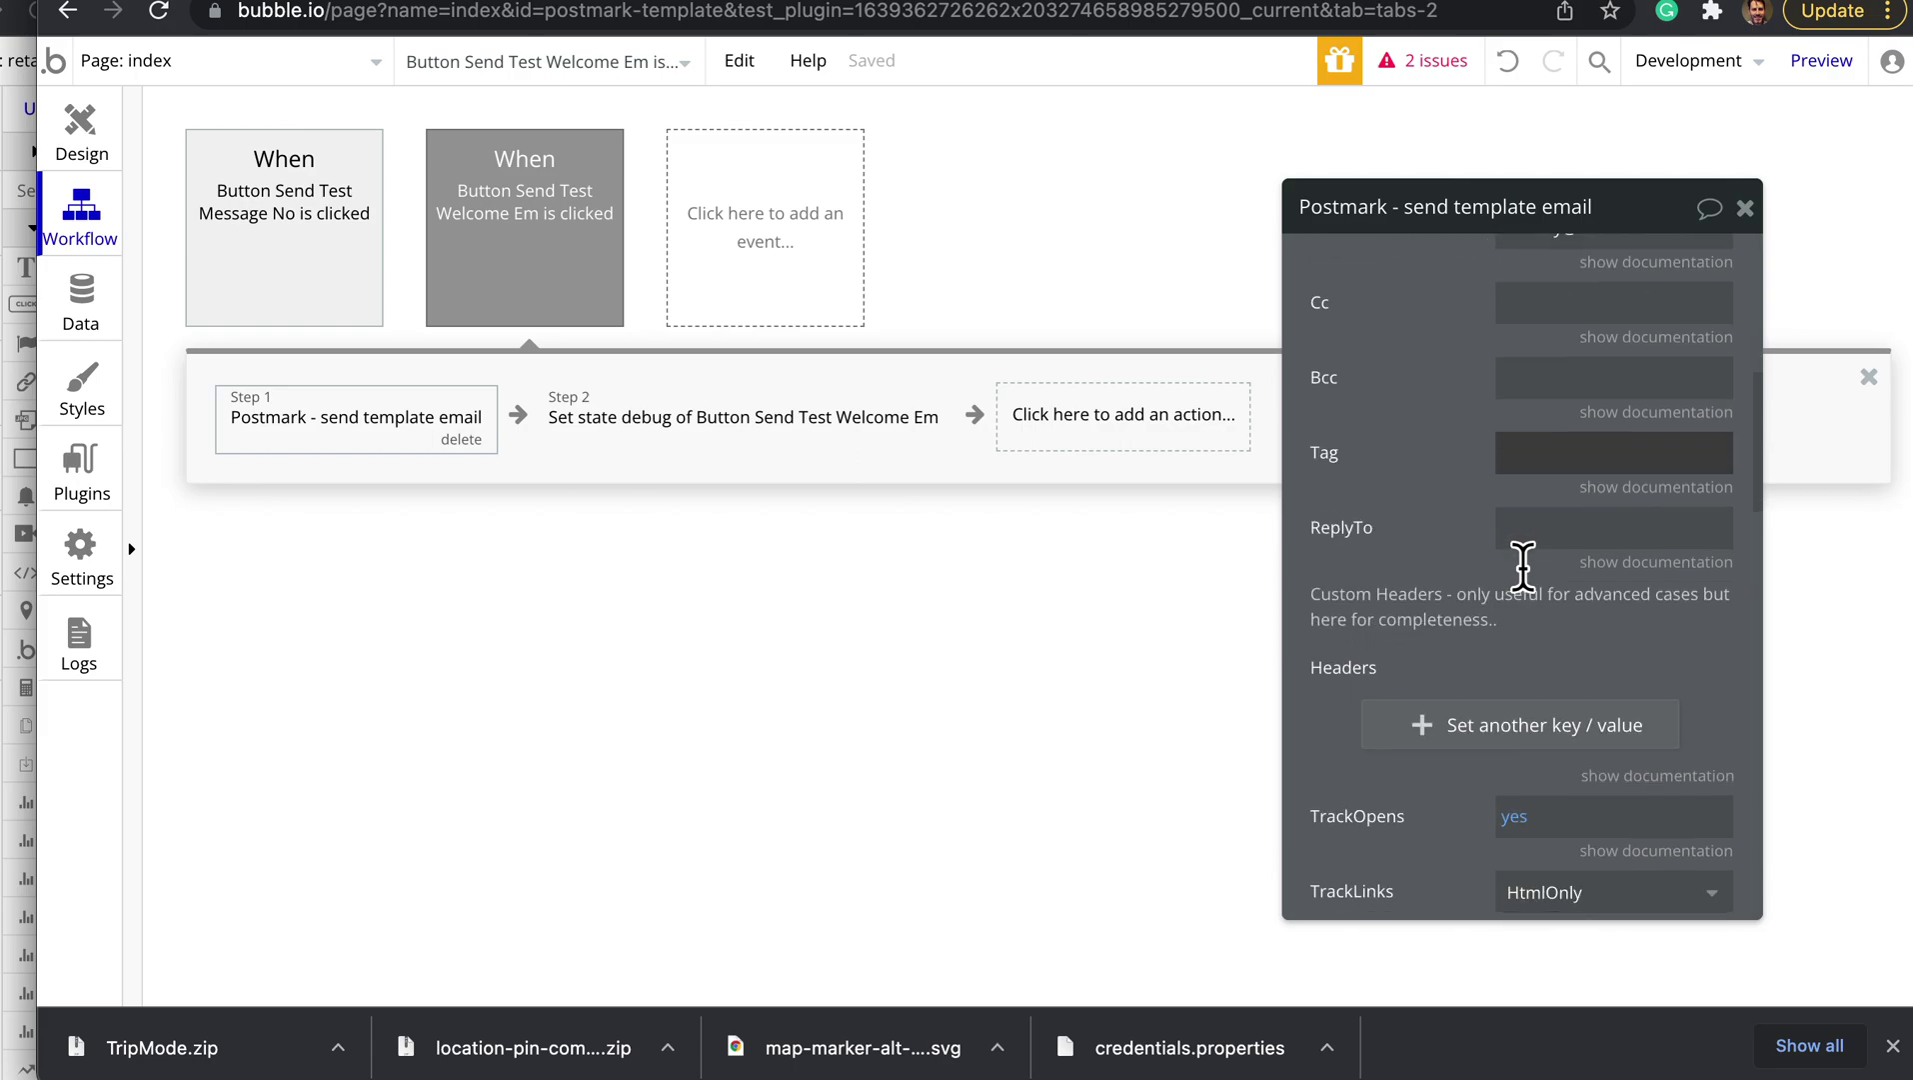
left_click(1632, 562)
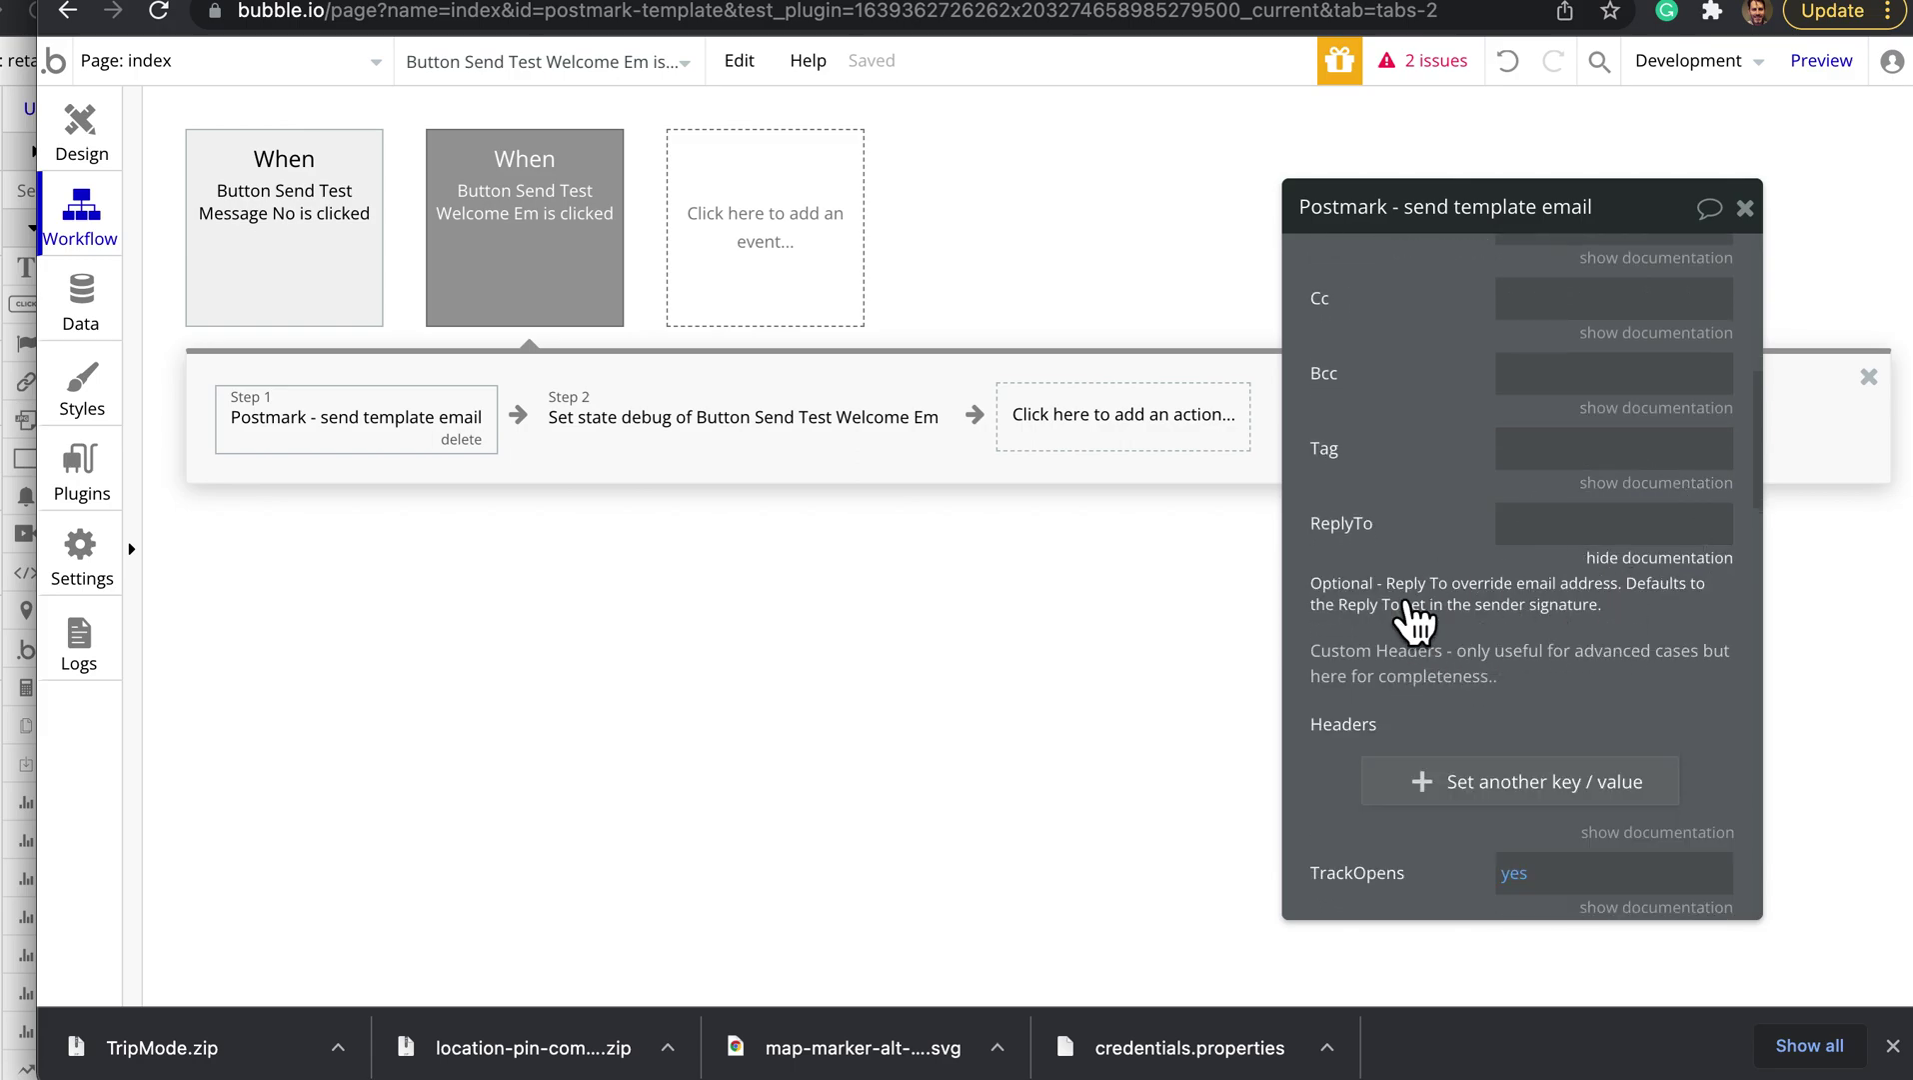
- Examine the welcome email action's header, tracking and metadata options and its standard template variables, from recipient personalisation to invite sender details
scroll(1414, 620, "down", 6)
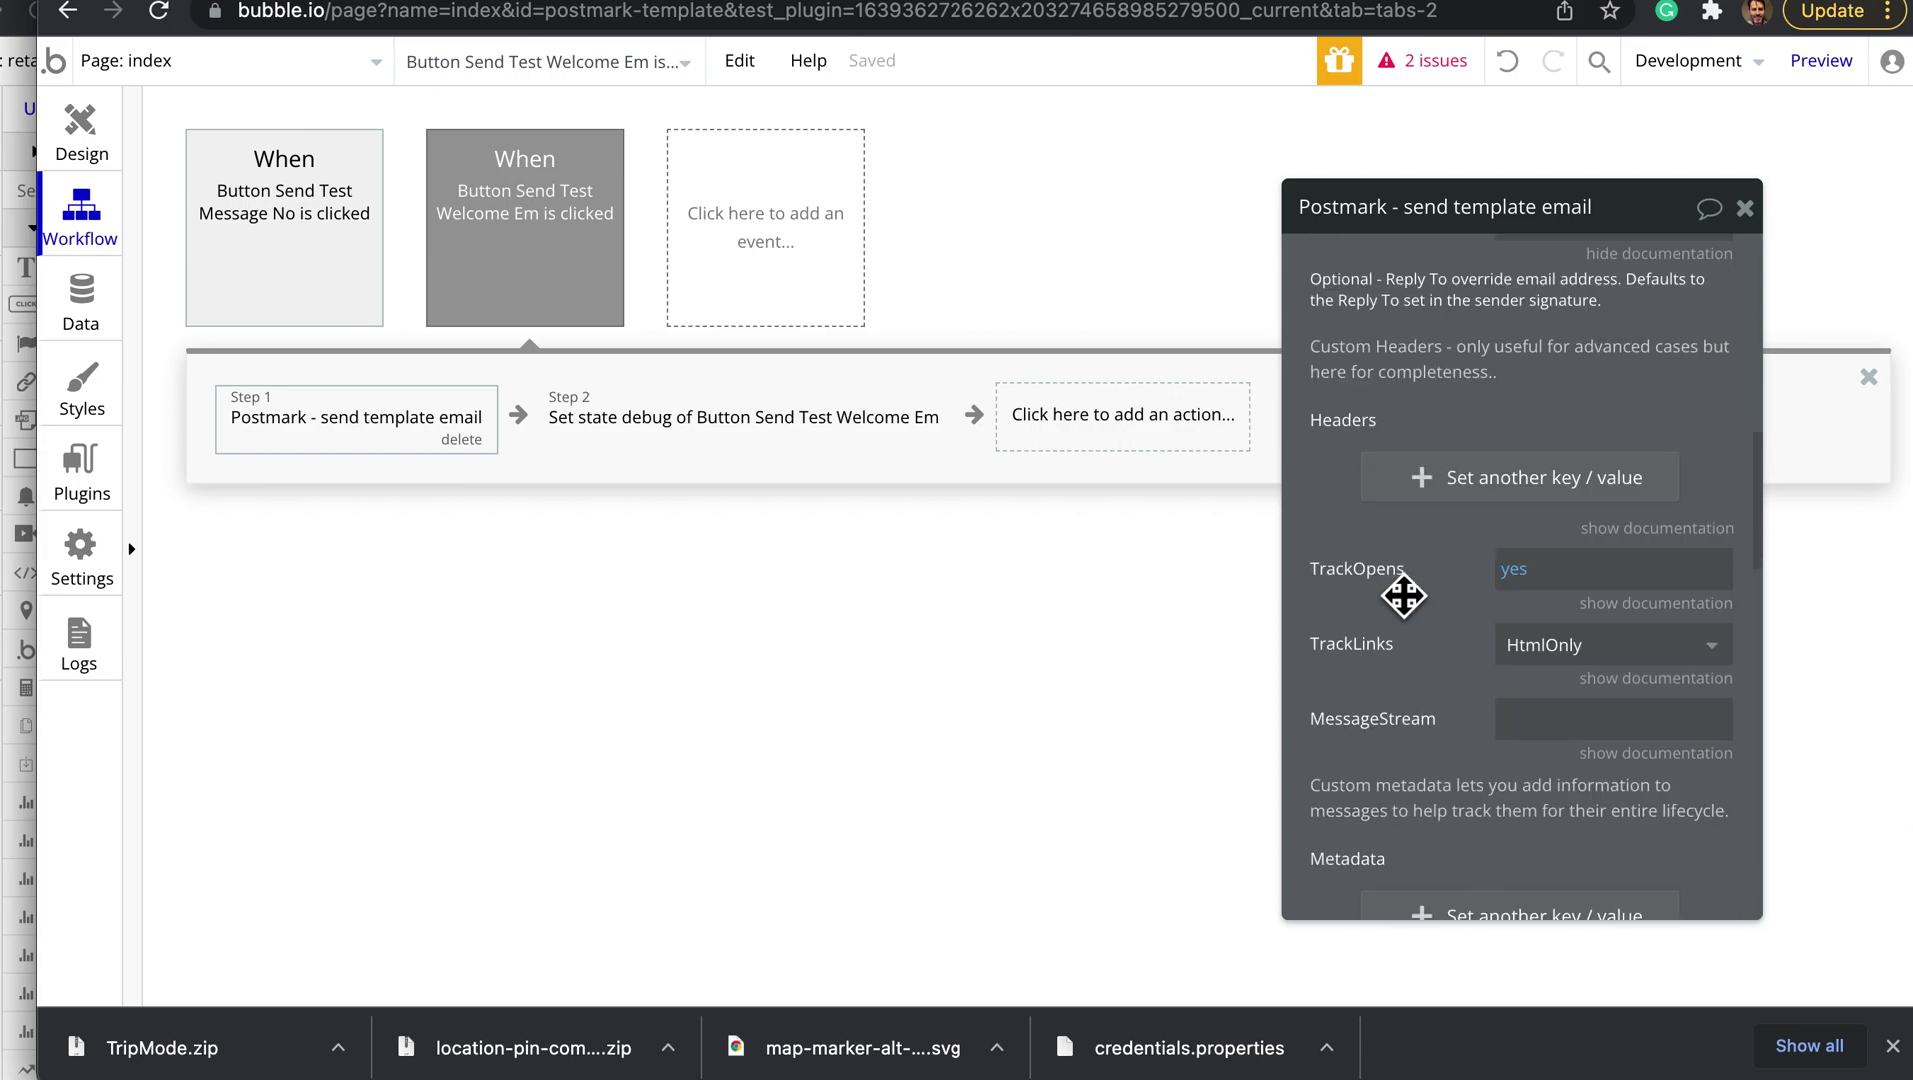
scroll(1405, 595, "down", 4)
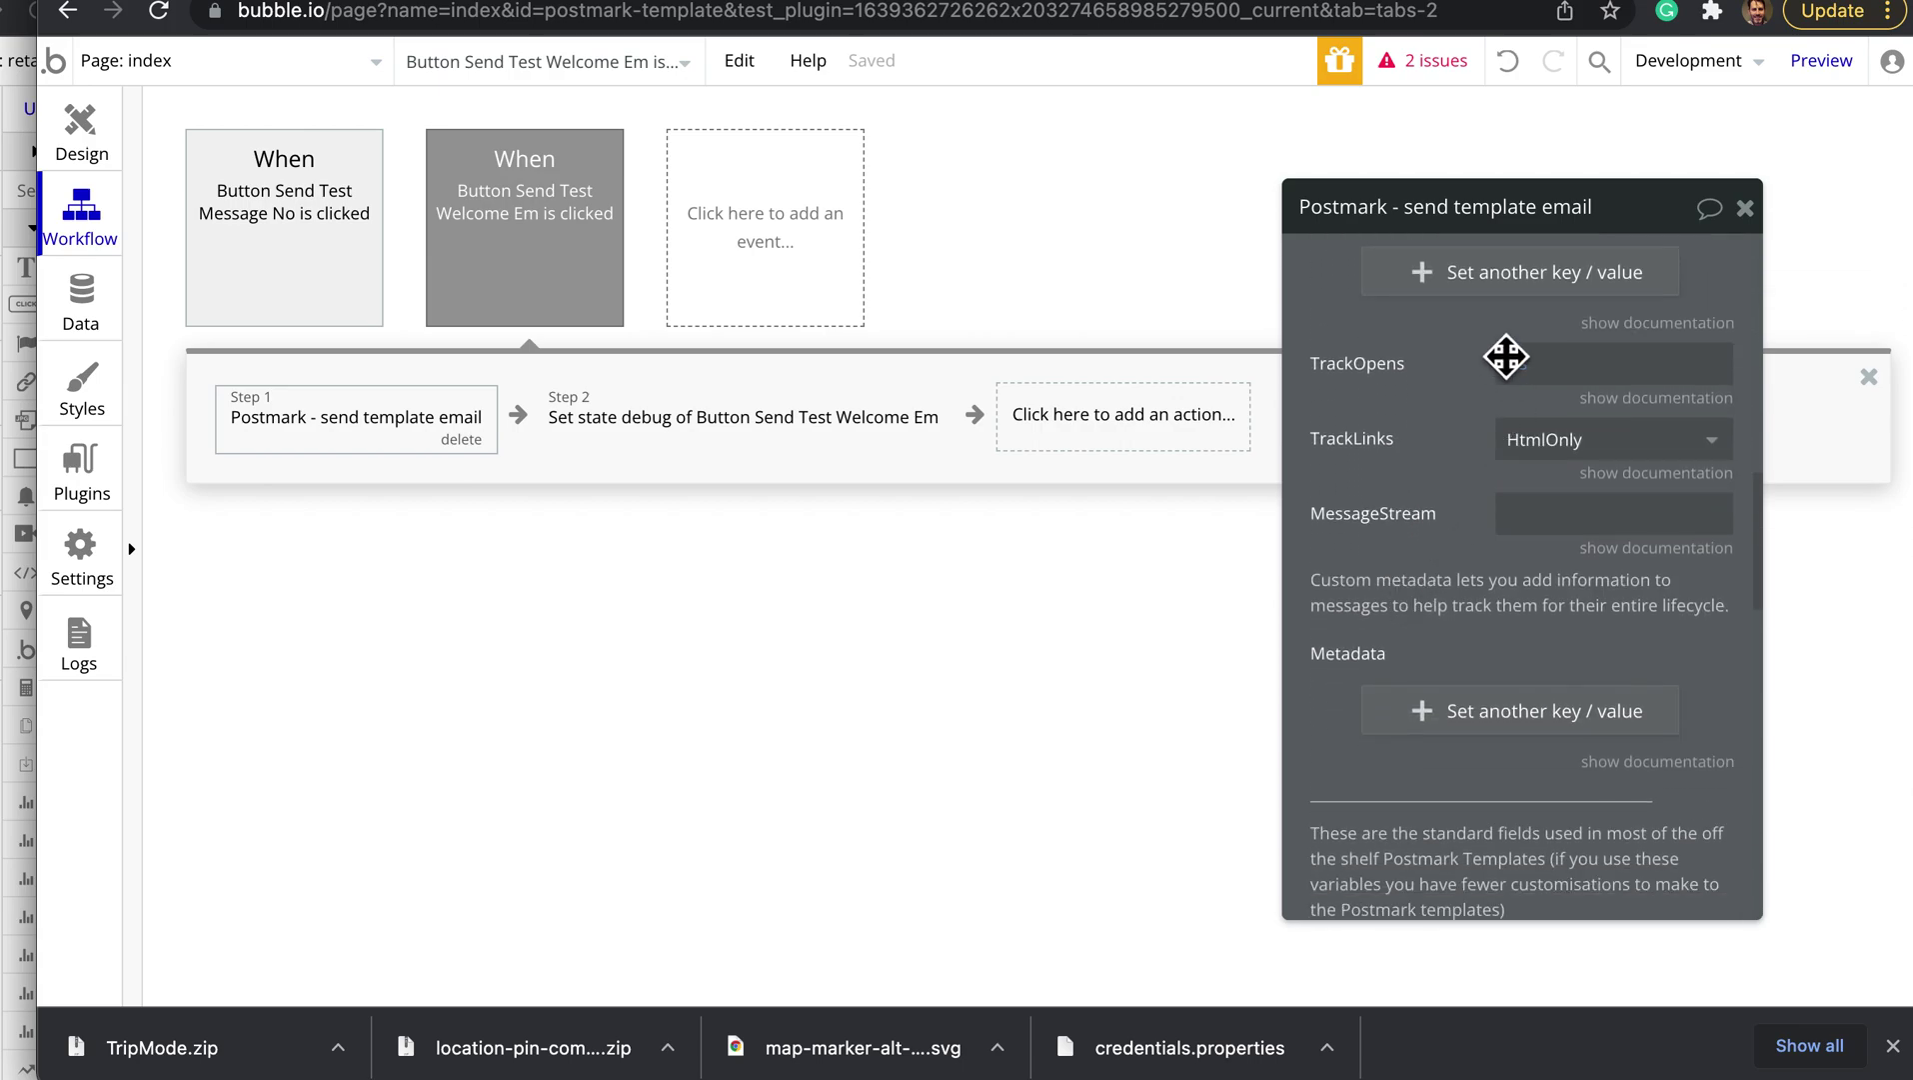
scroll(1482, 560, "down", 8)
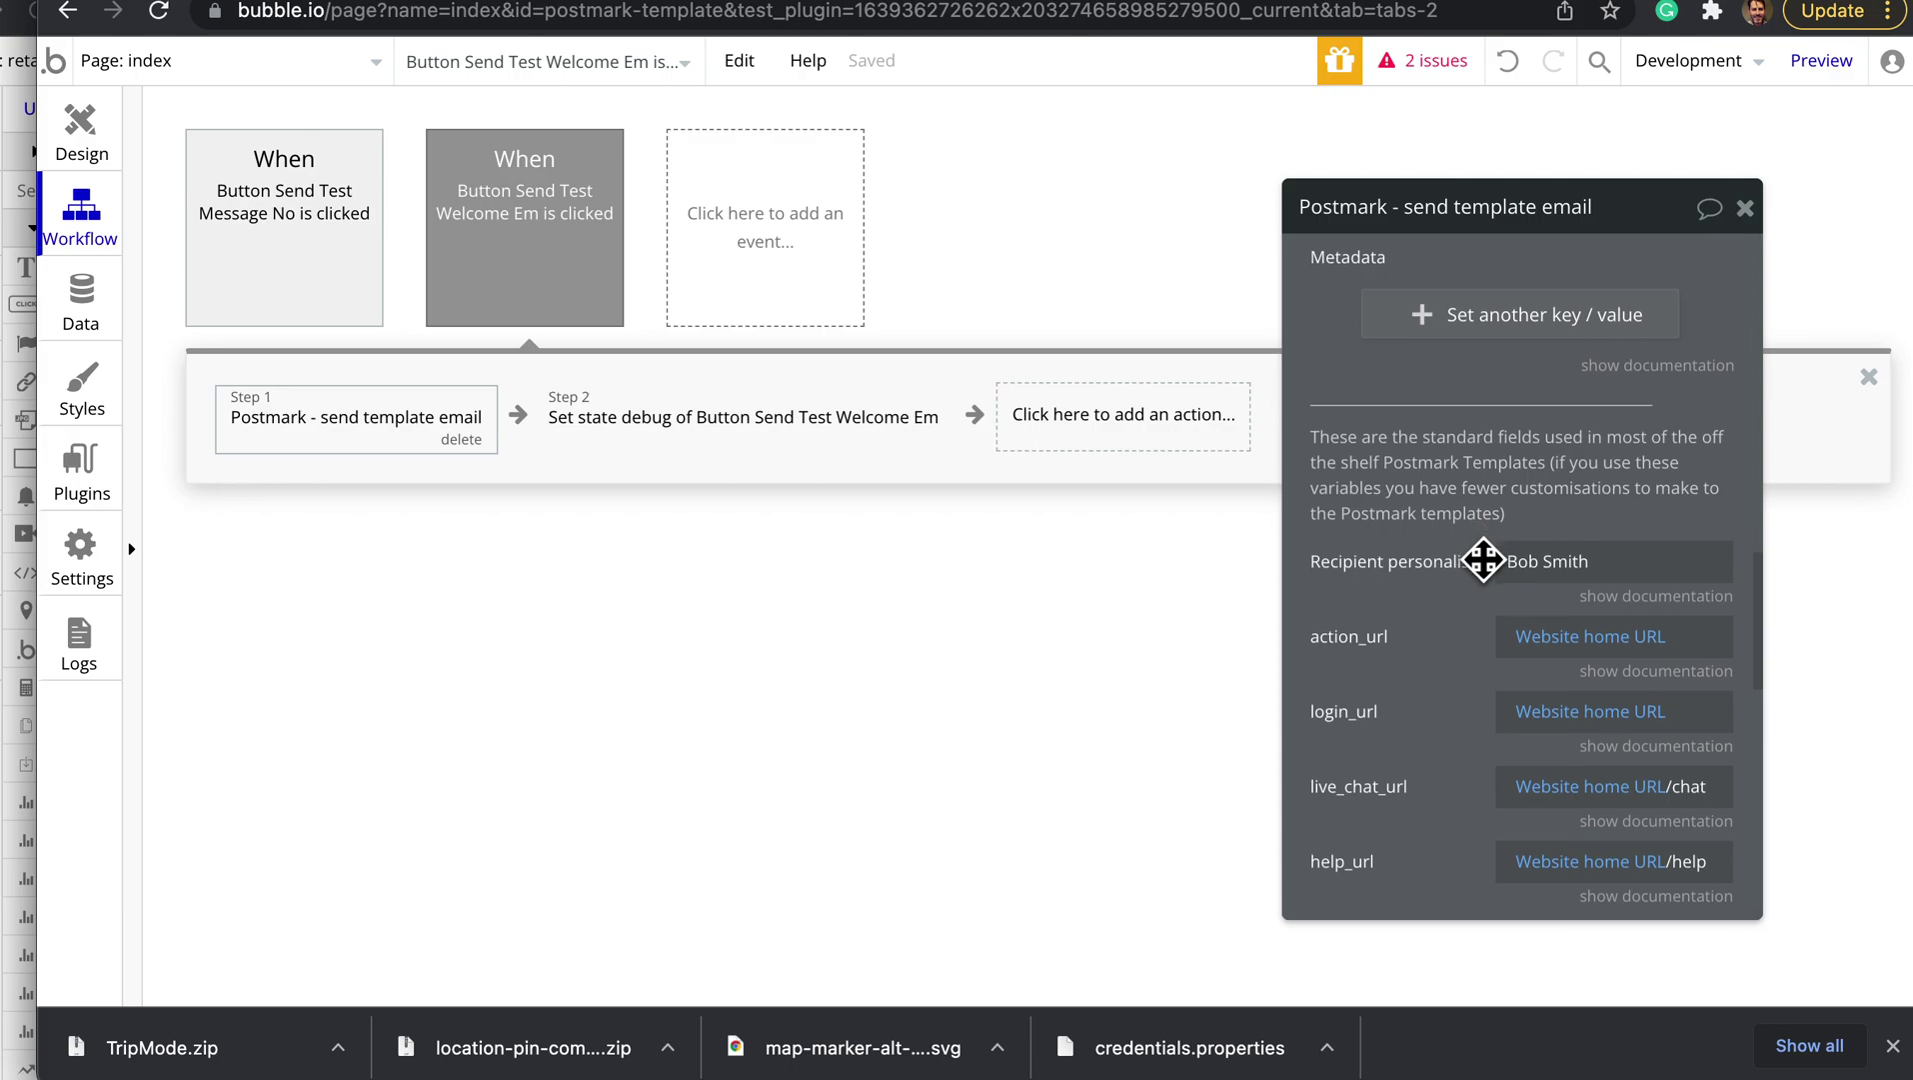
scroll(1483, 560, "down", 2)
scroll(1483, 560, "down", 1)
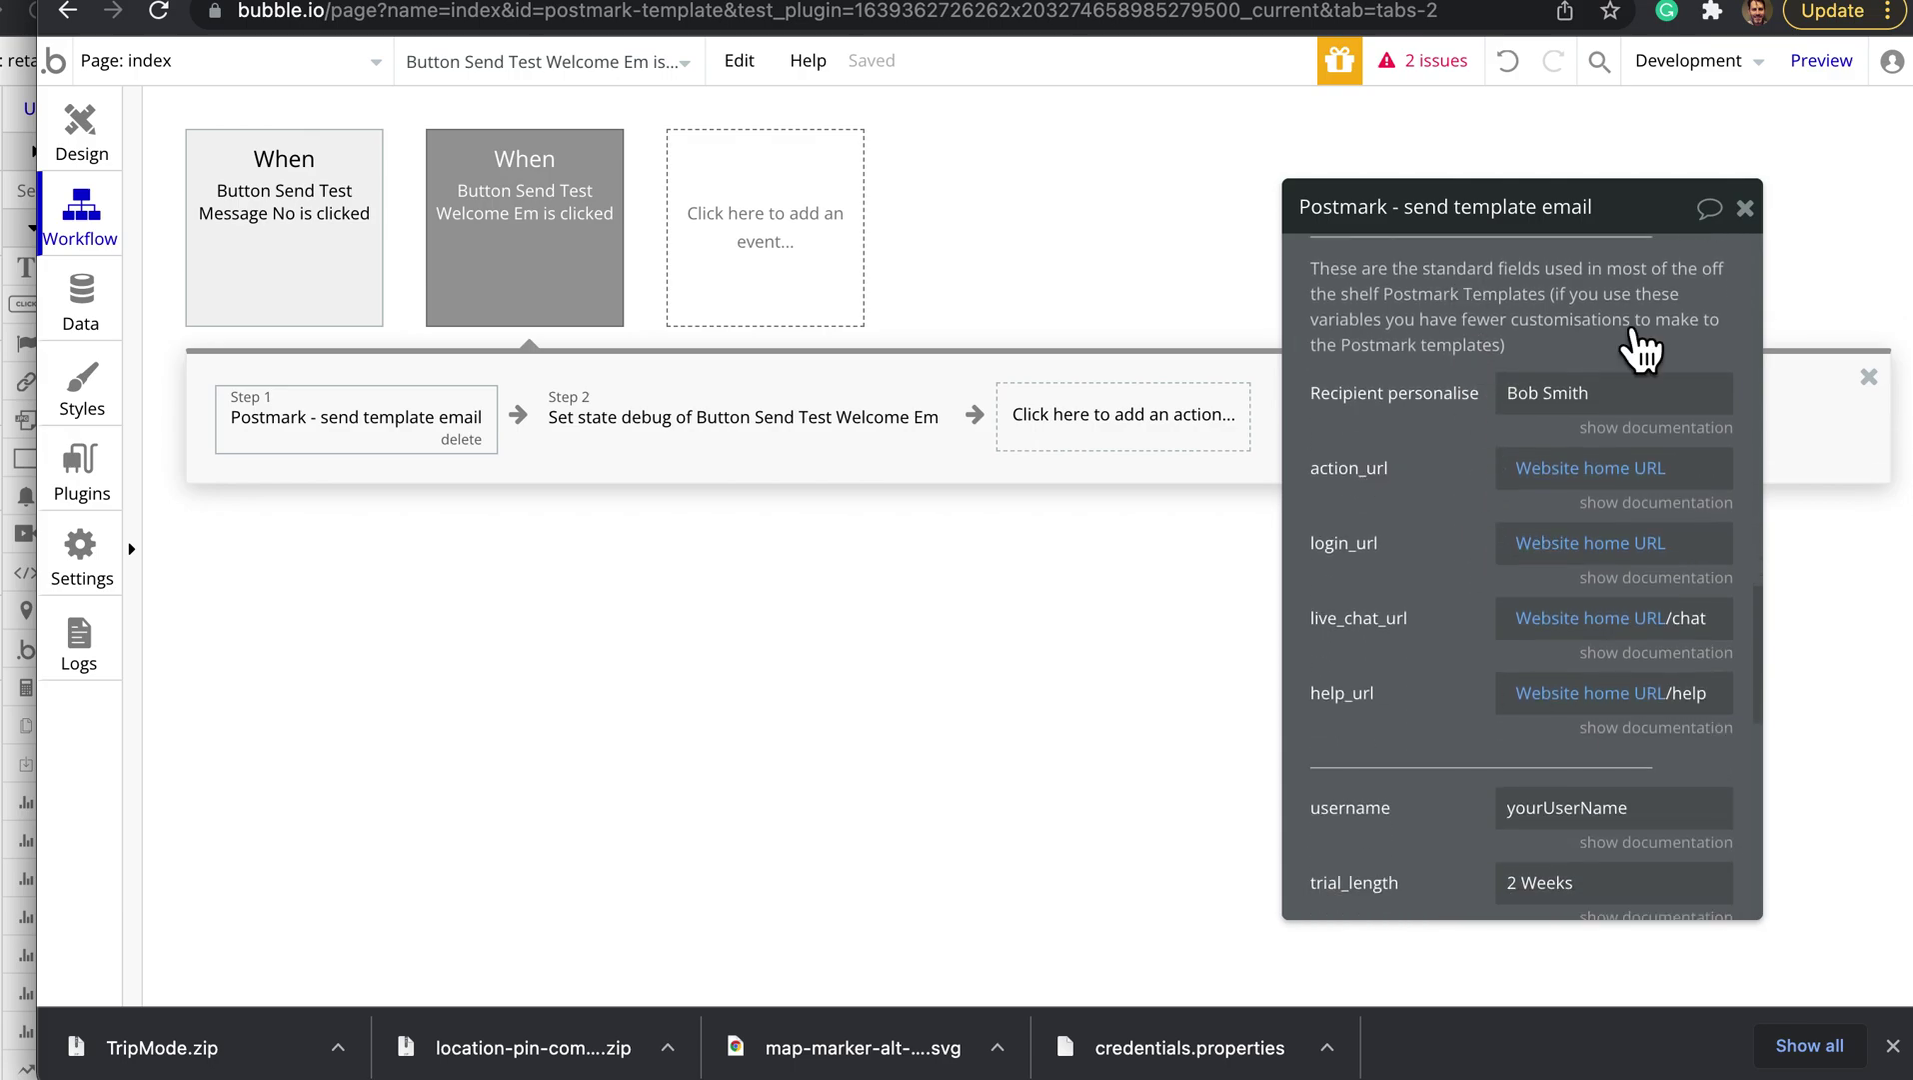
scroll(1430, 577, "down", 2)
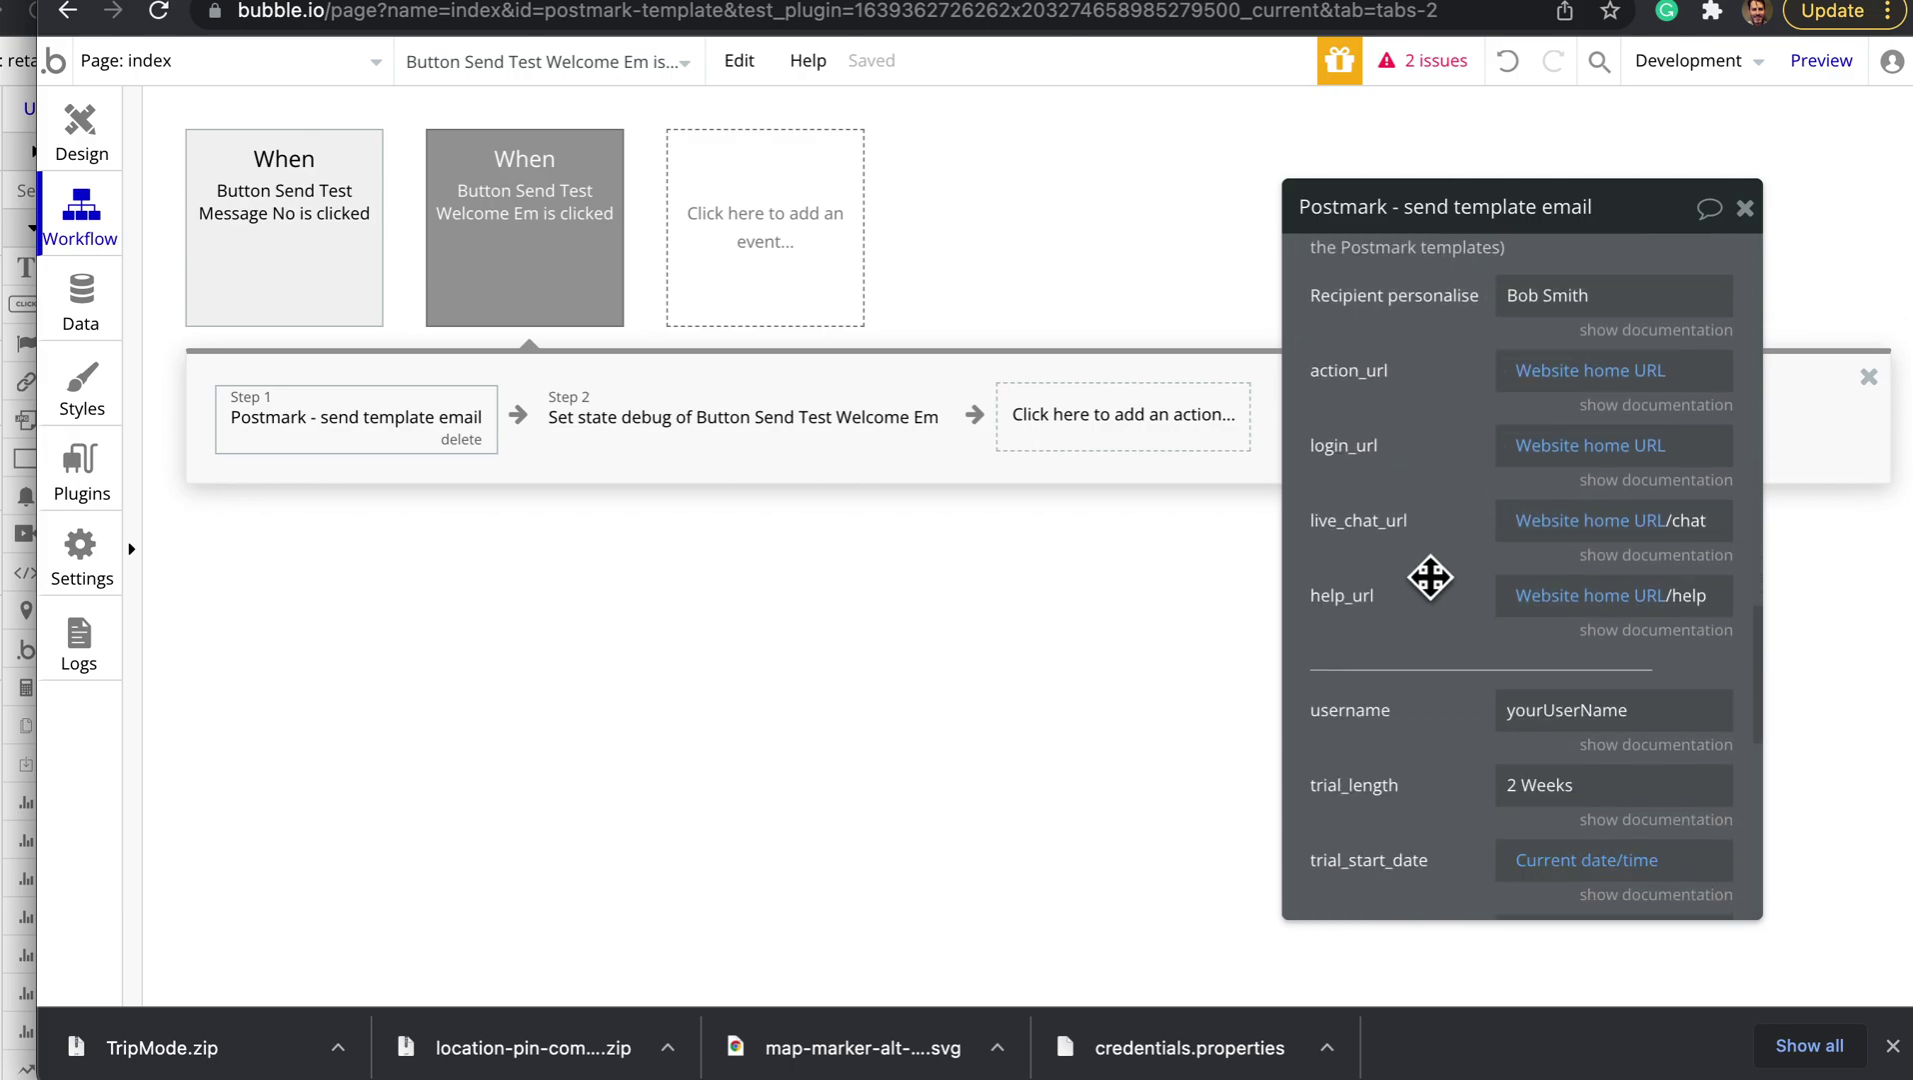
scroll(1429, 577, "up", 2)
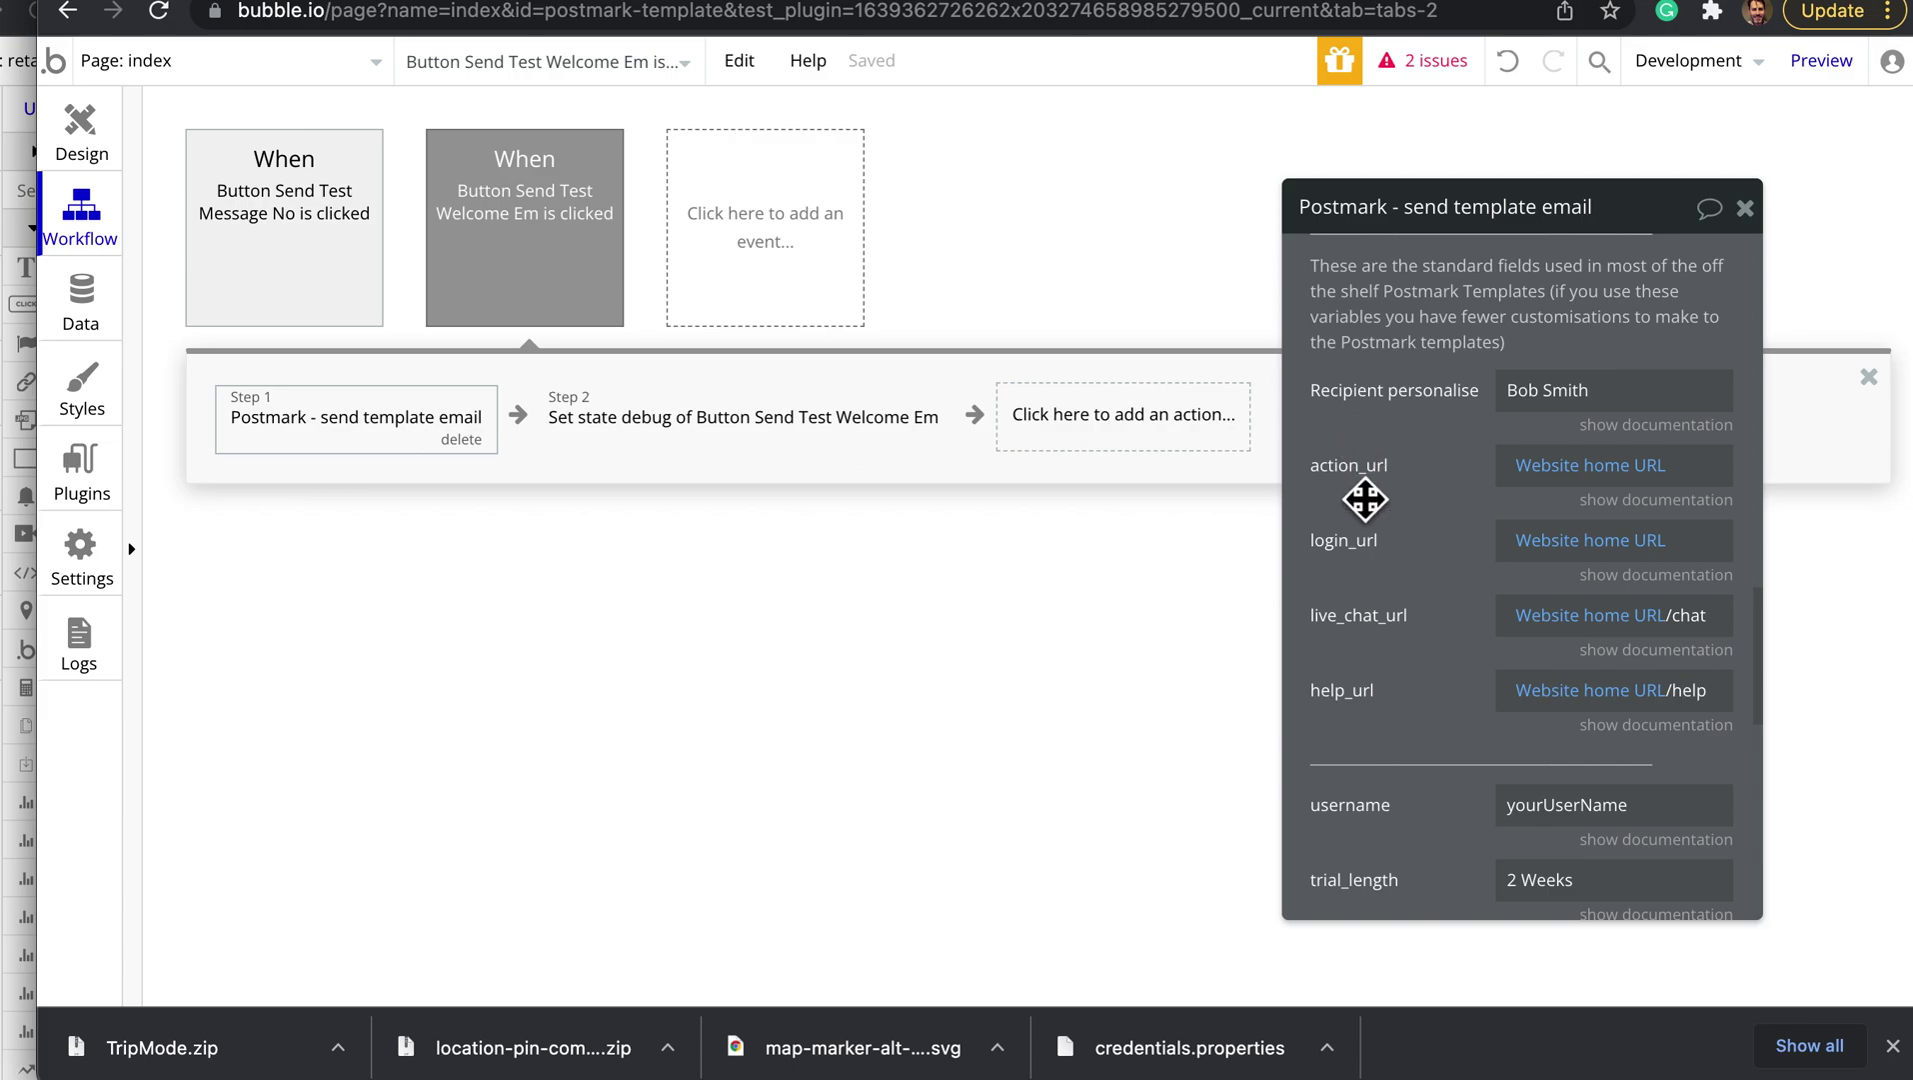
scroll(1431, 566, "down", 5)
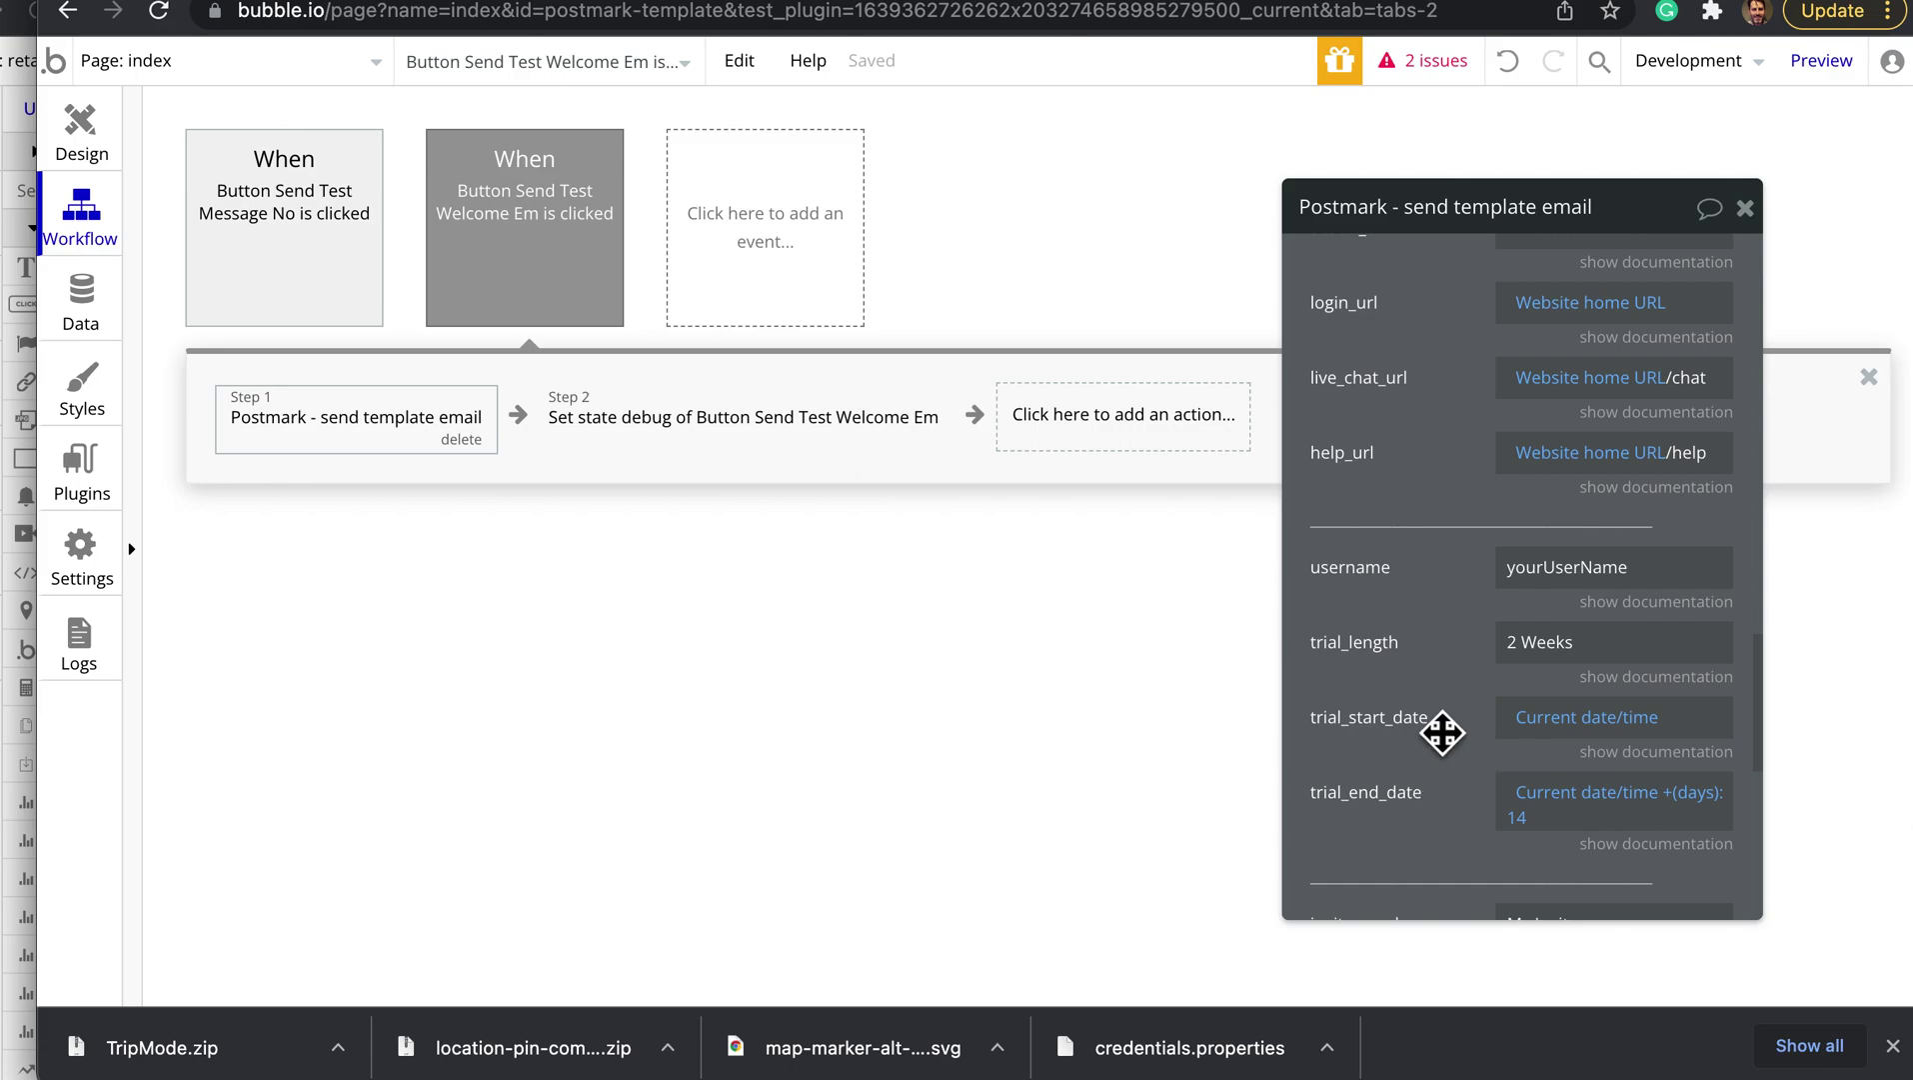
scroll(1442, 733, "down", 5)
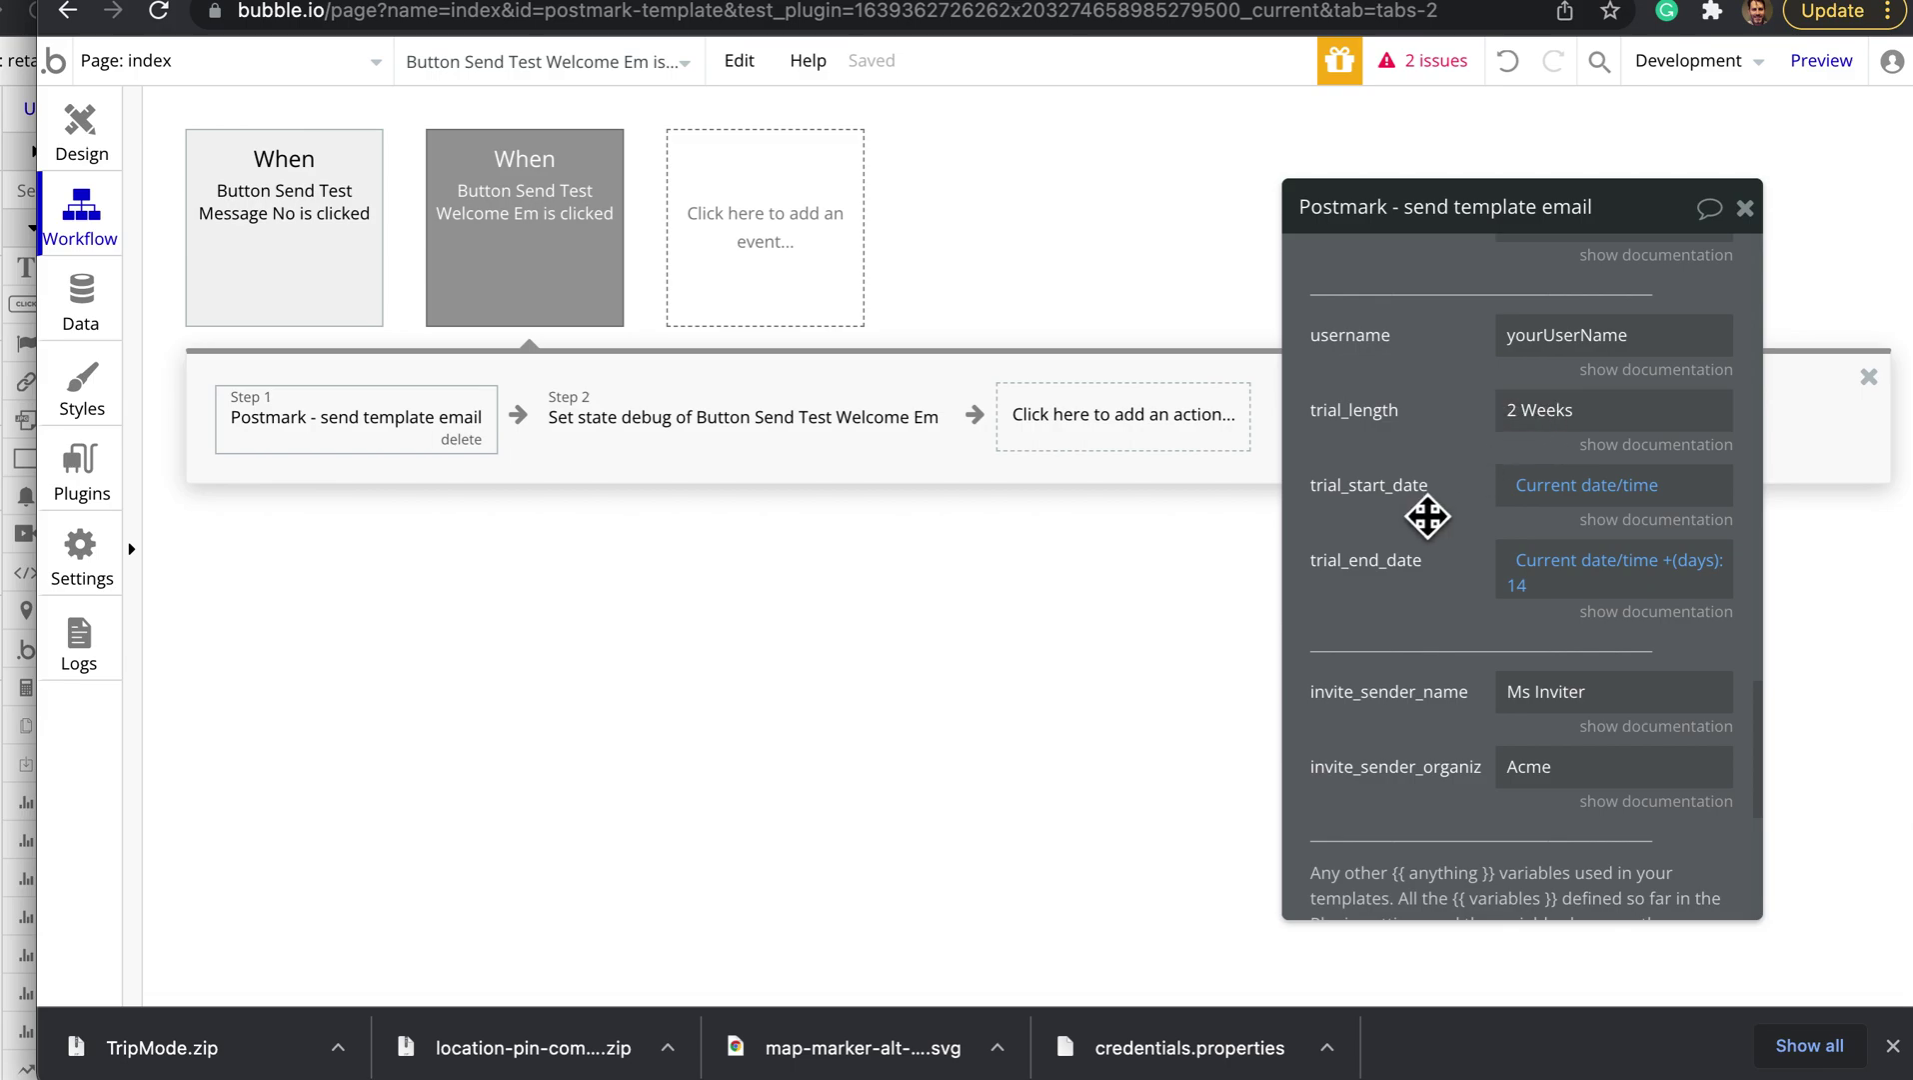
- Review the welcome email action from its template and sender fields through the standard variables to the custom variables mother and father
scroll(1426, 516, "down", 5)
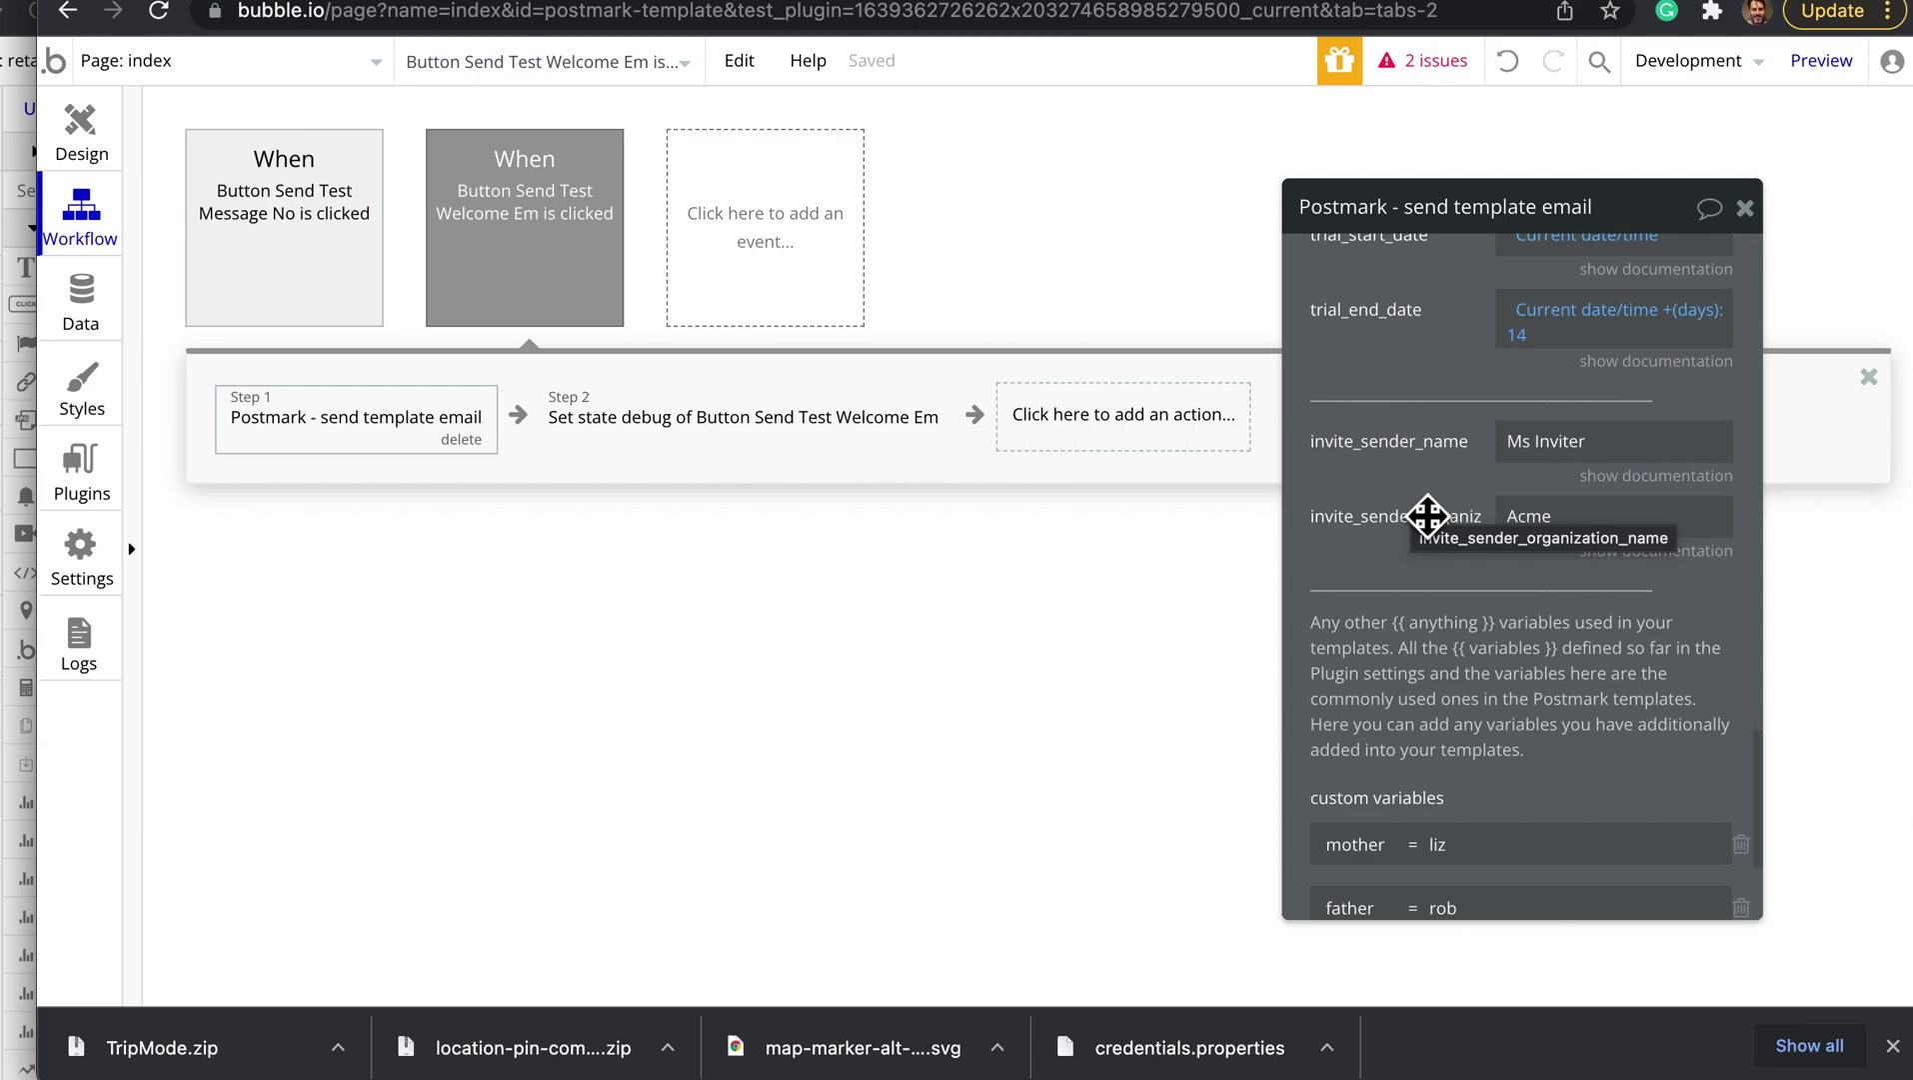
scroll(1428, 516, "down", 2)
scroll(1428, 516, "up", 5)
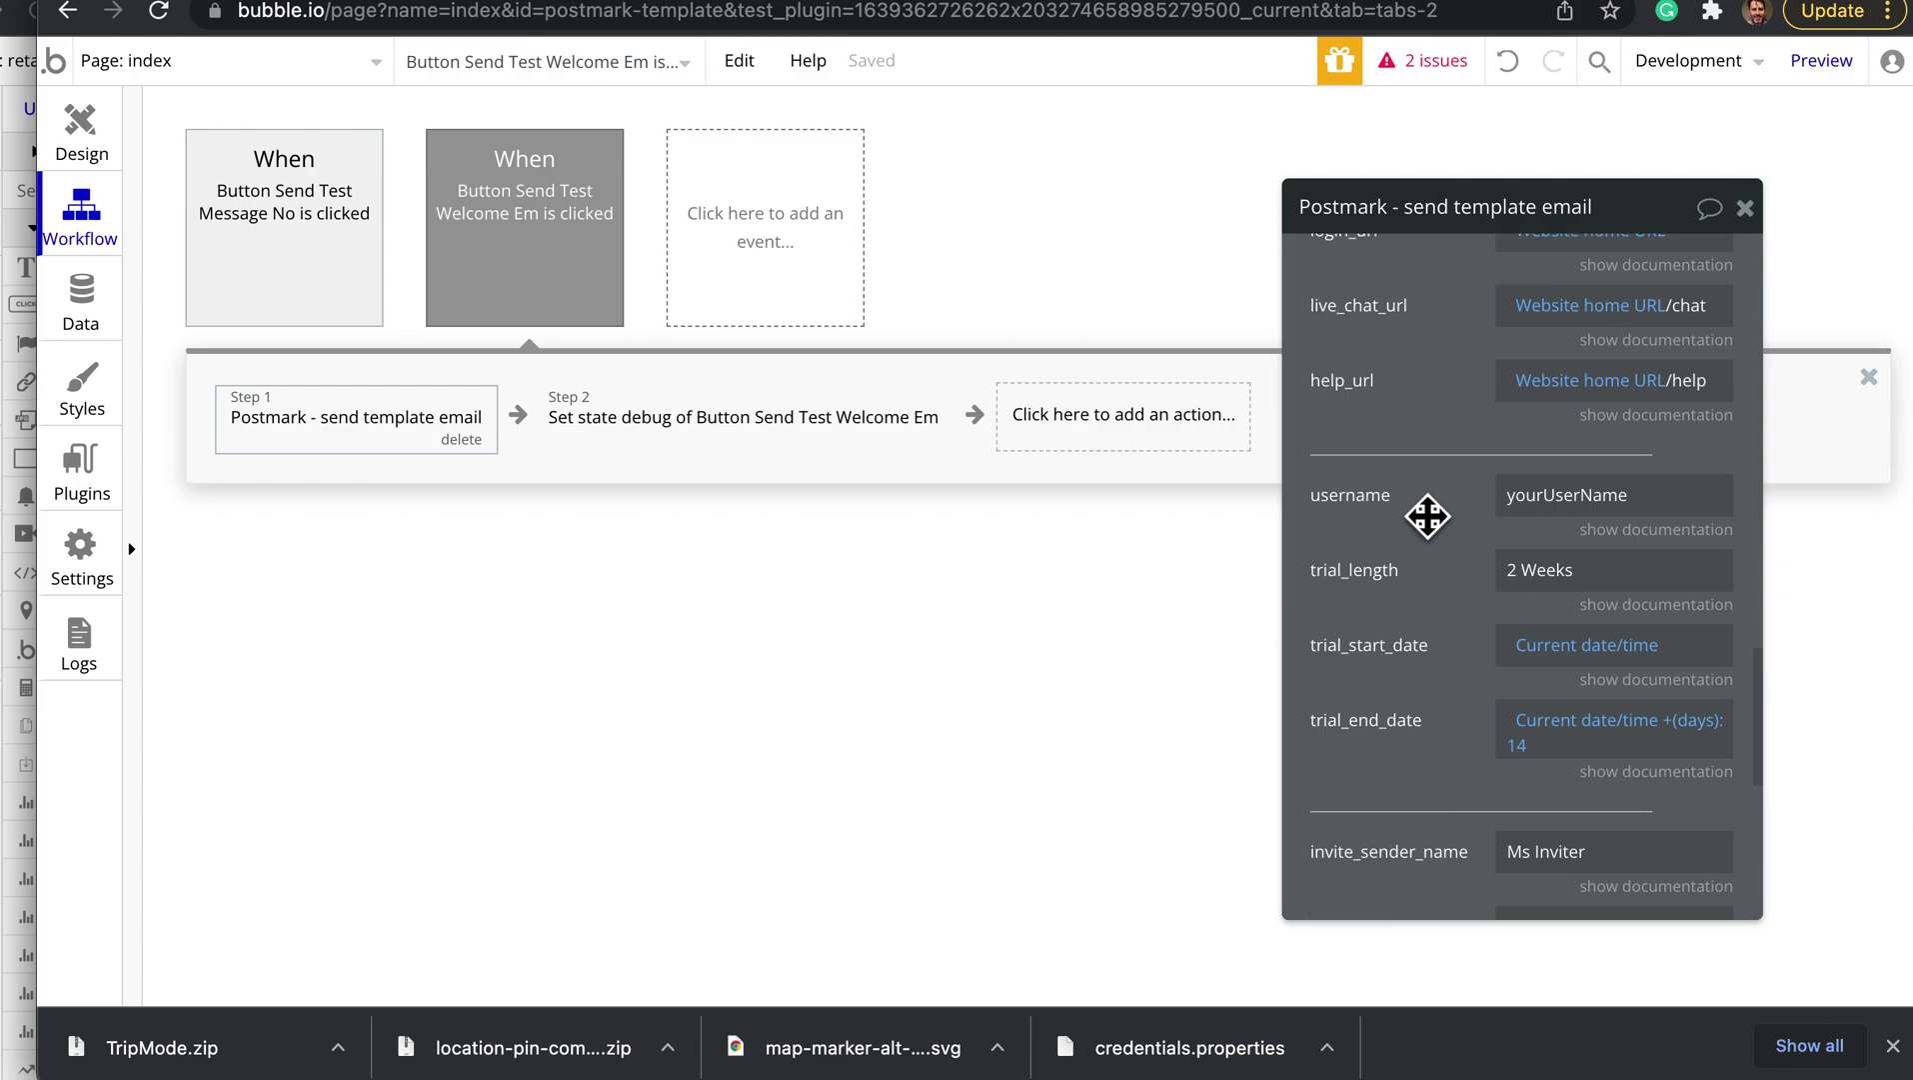
scroll(1428, 516, "up", 10)
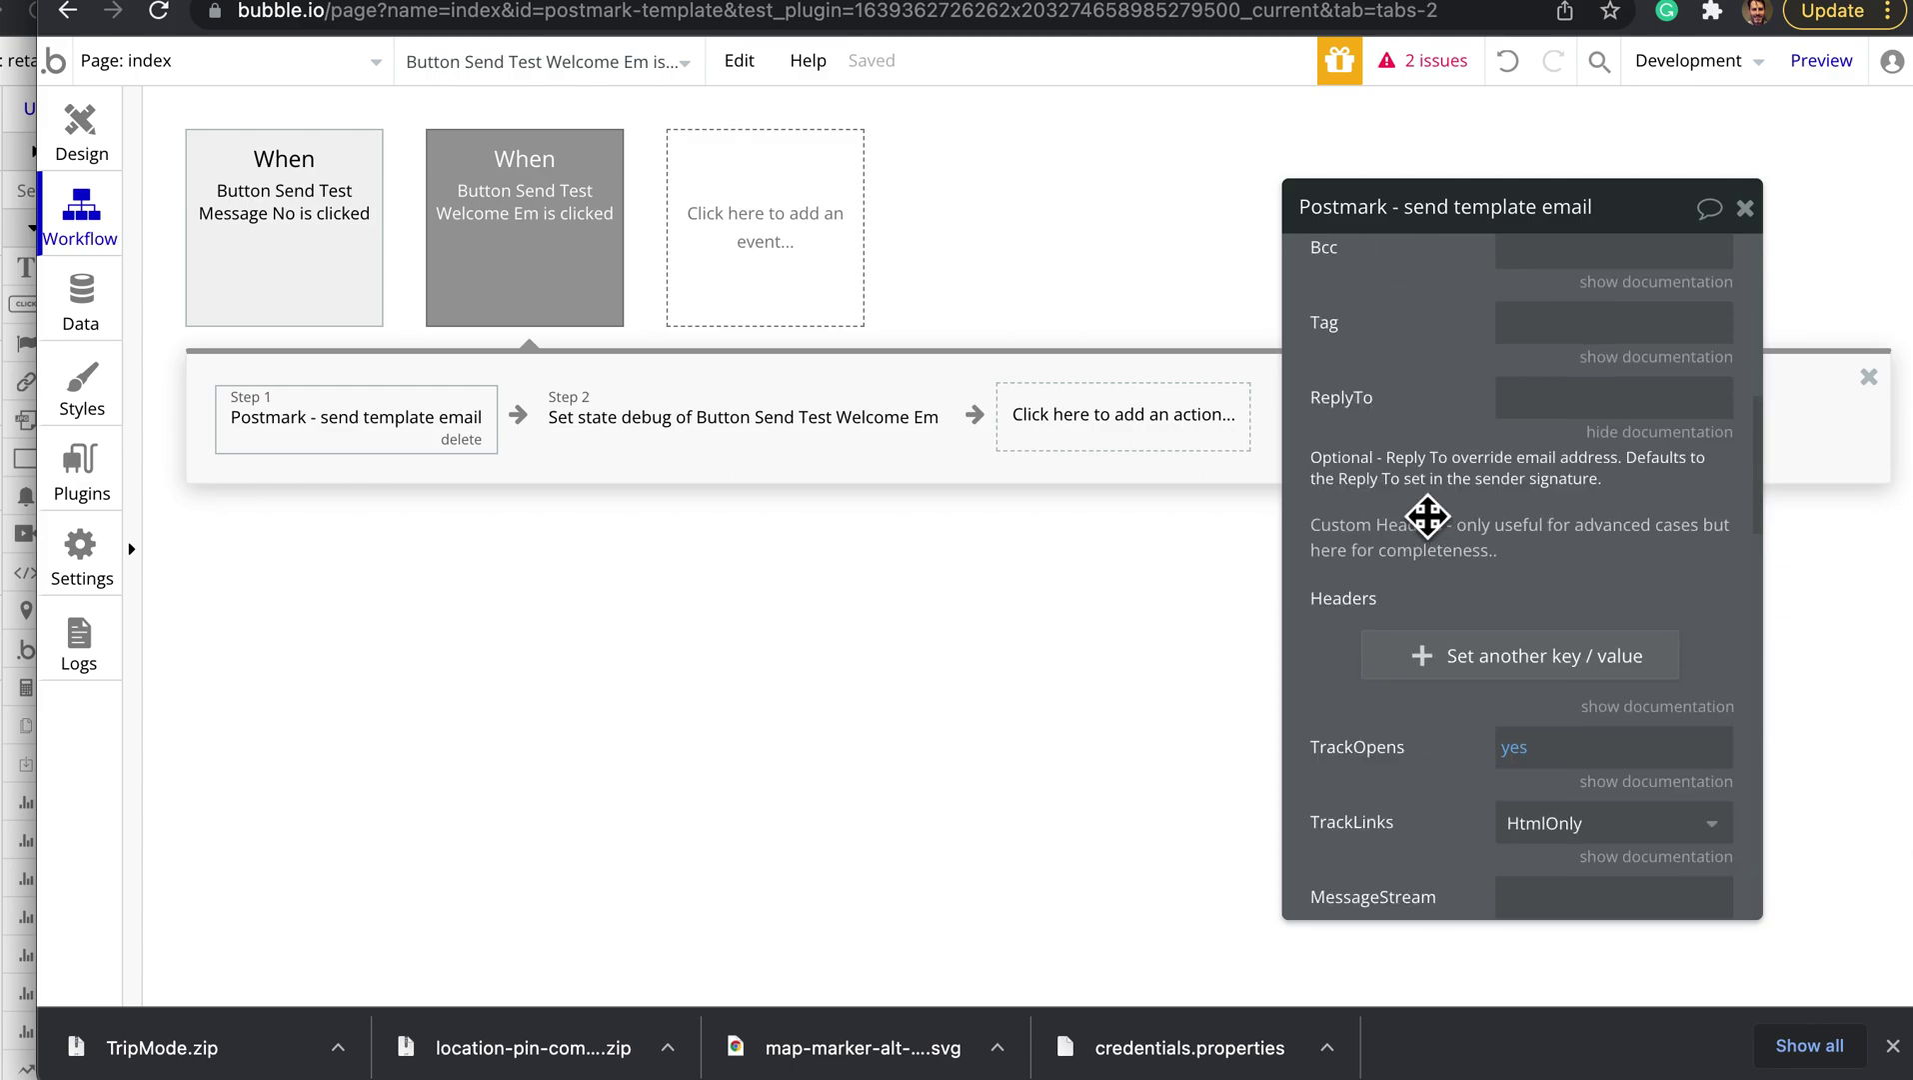
scroll(1427, 516, "up", 8)
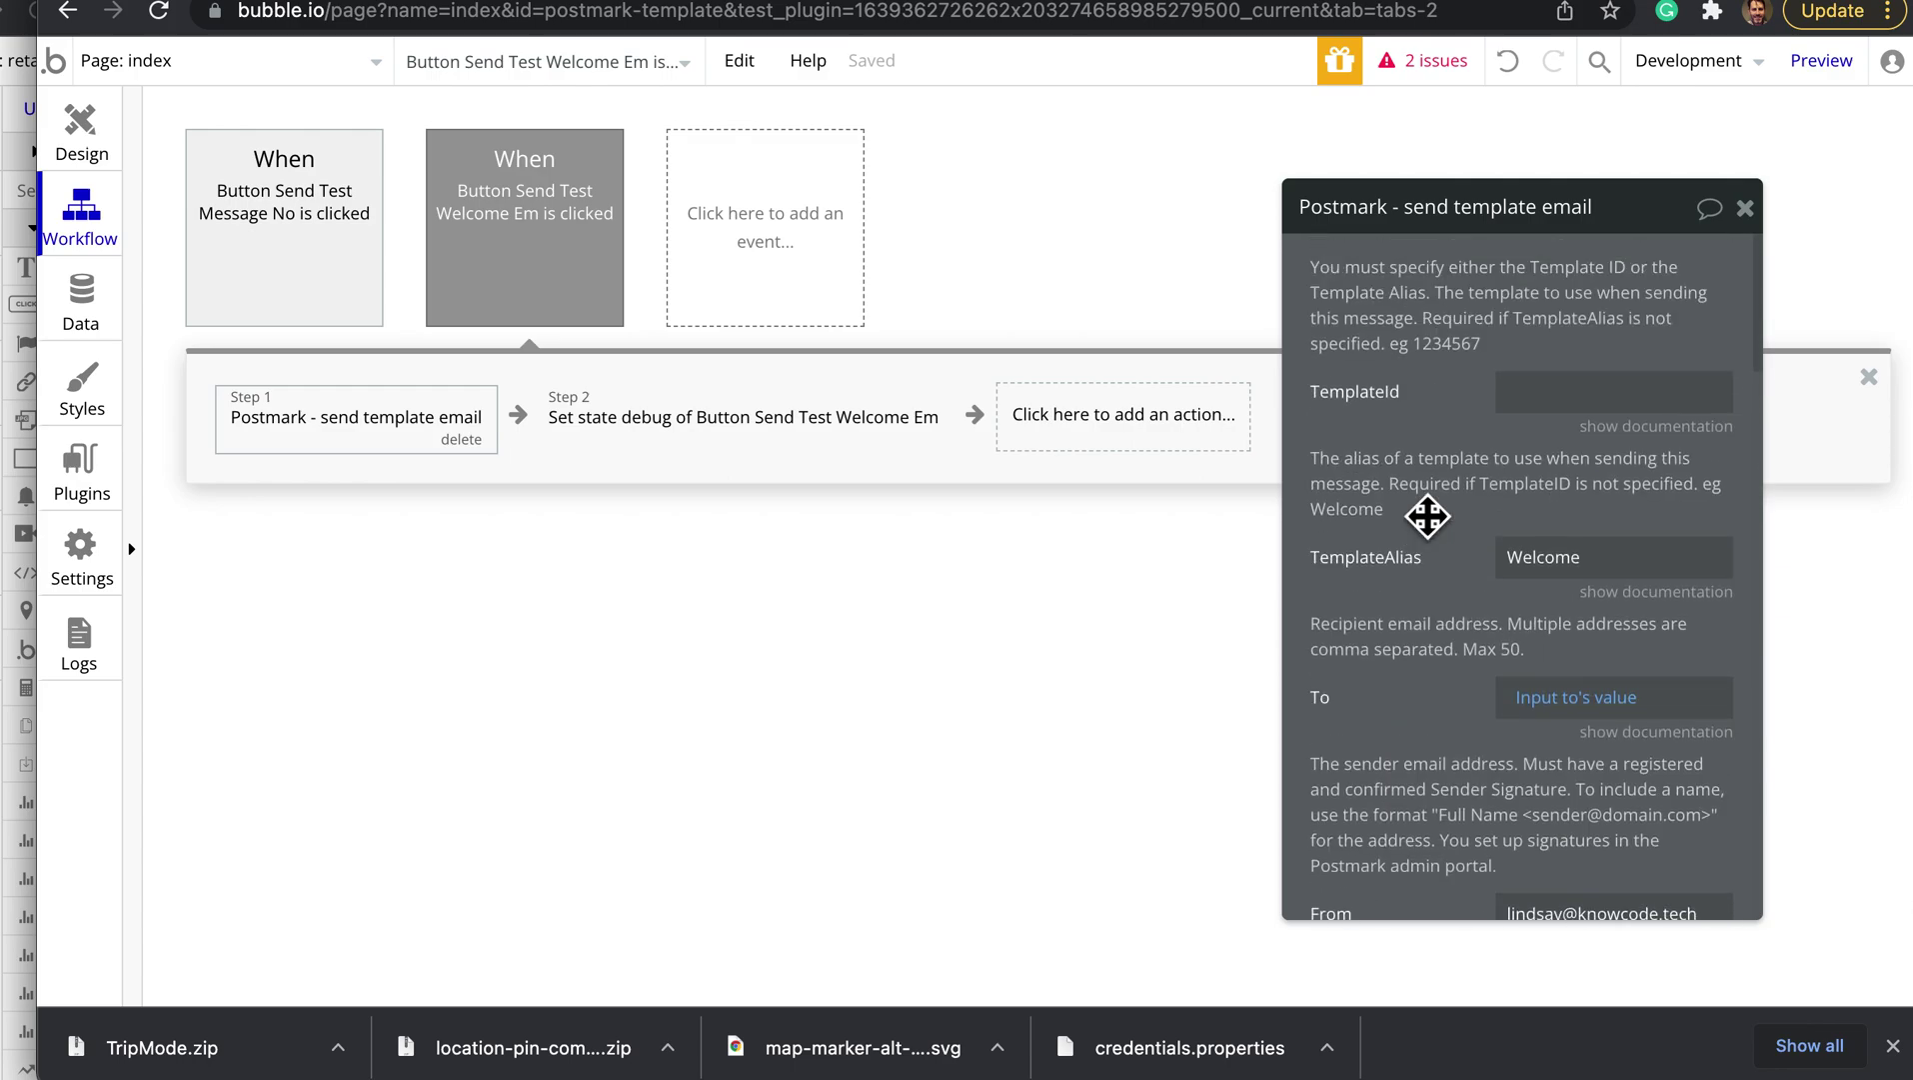
scroll(1476, 653, "down", 8)
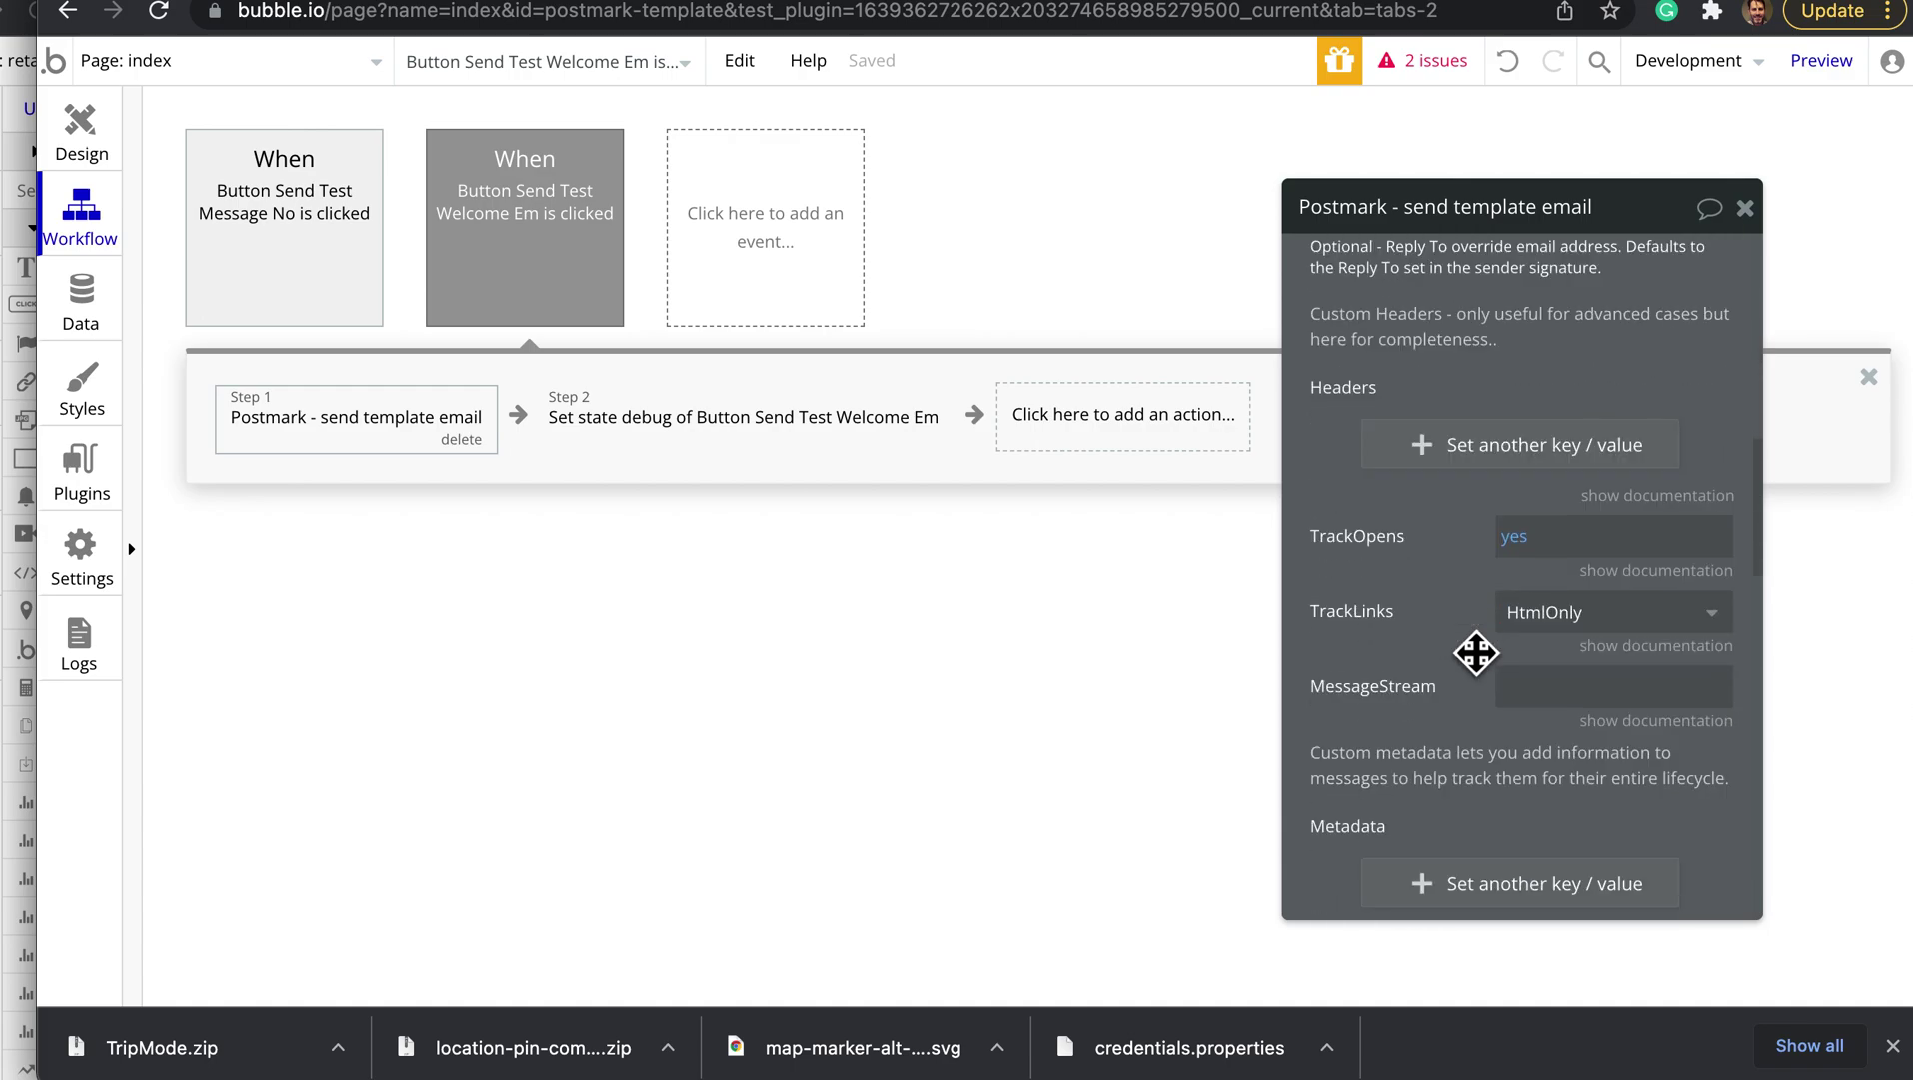
scroll(1477, 653, "down", 7)
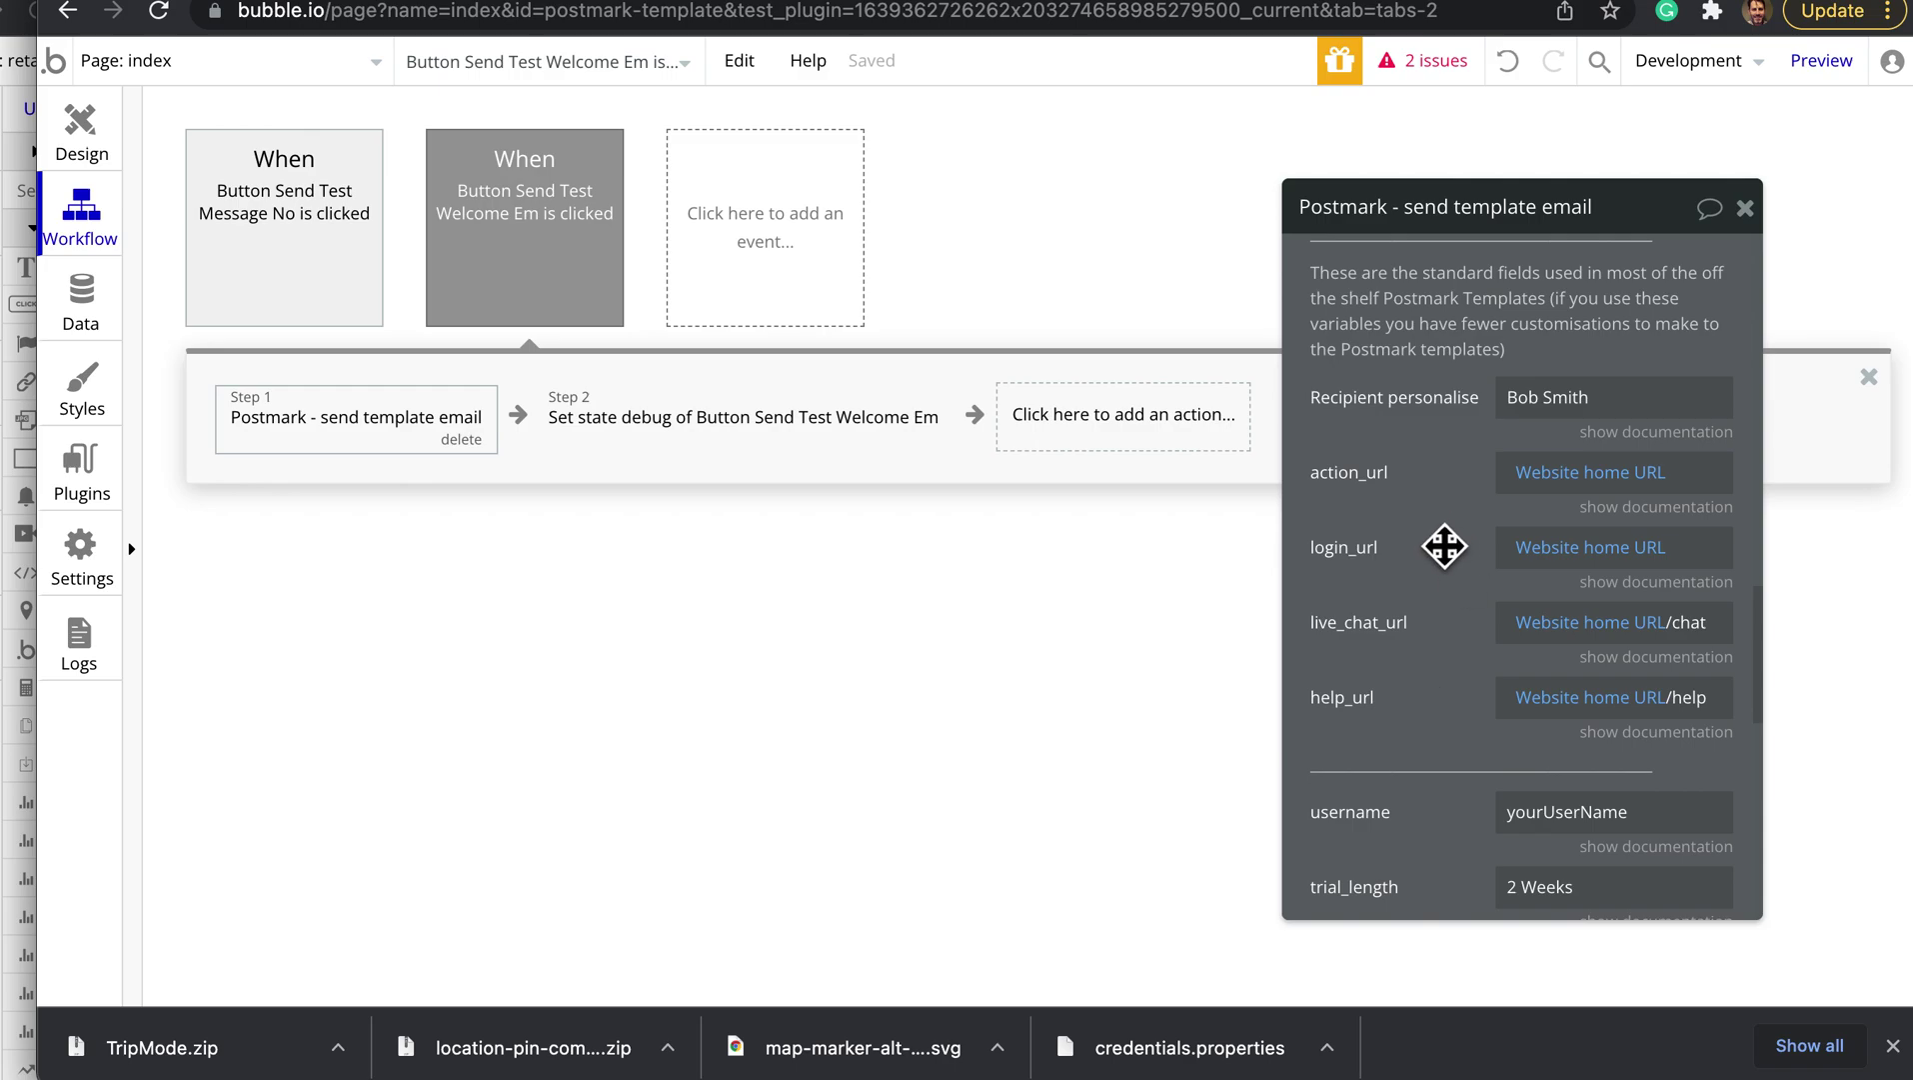
scroll(1444, 546, "down", 5)
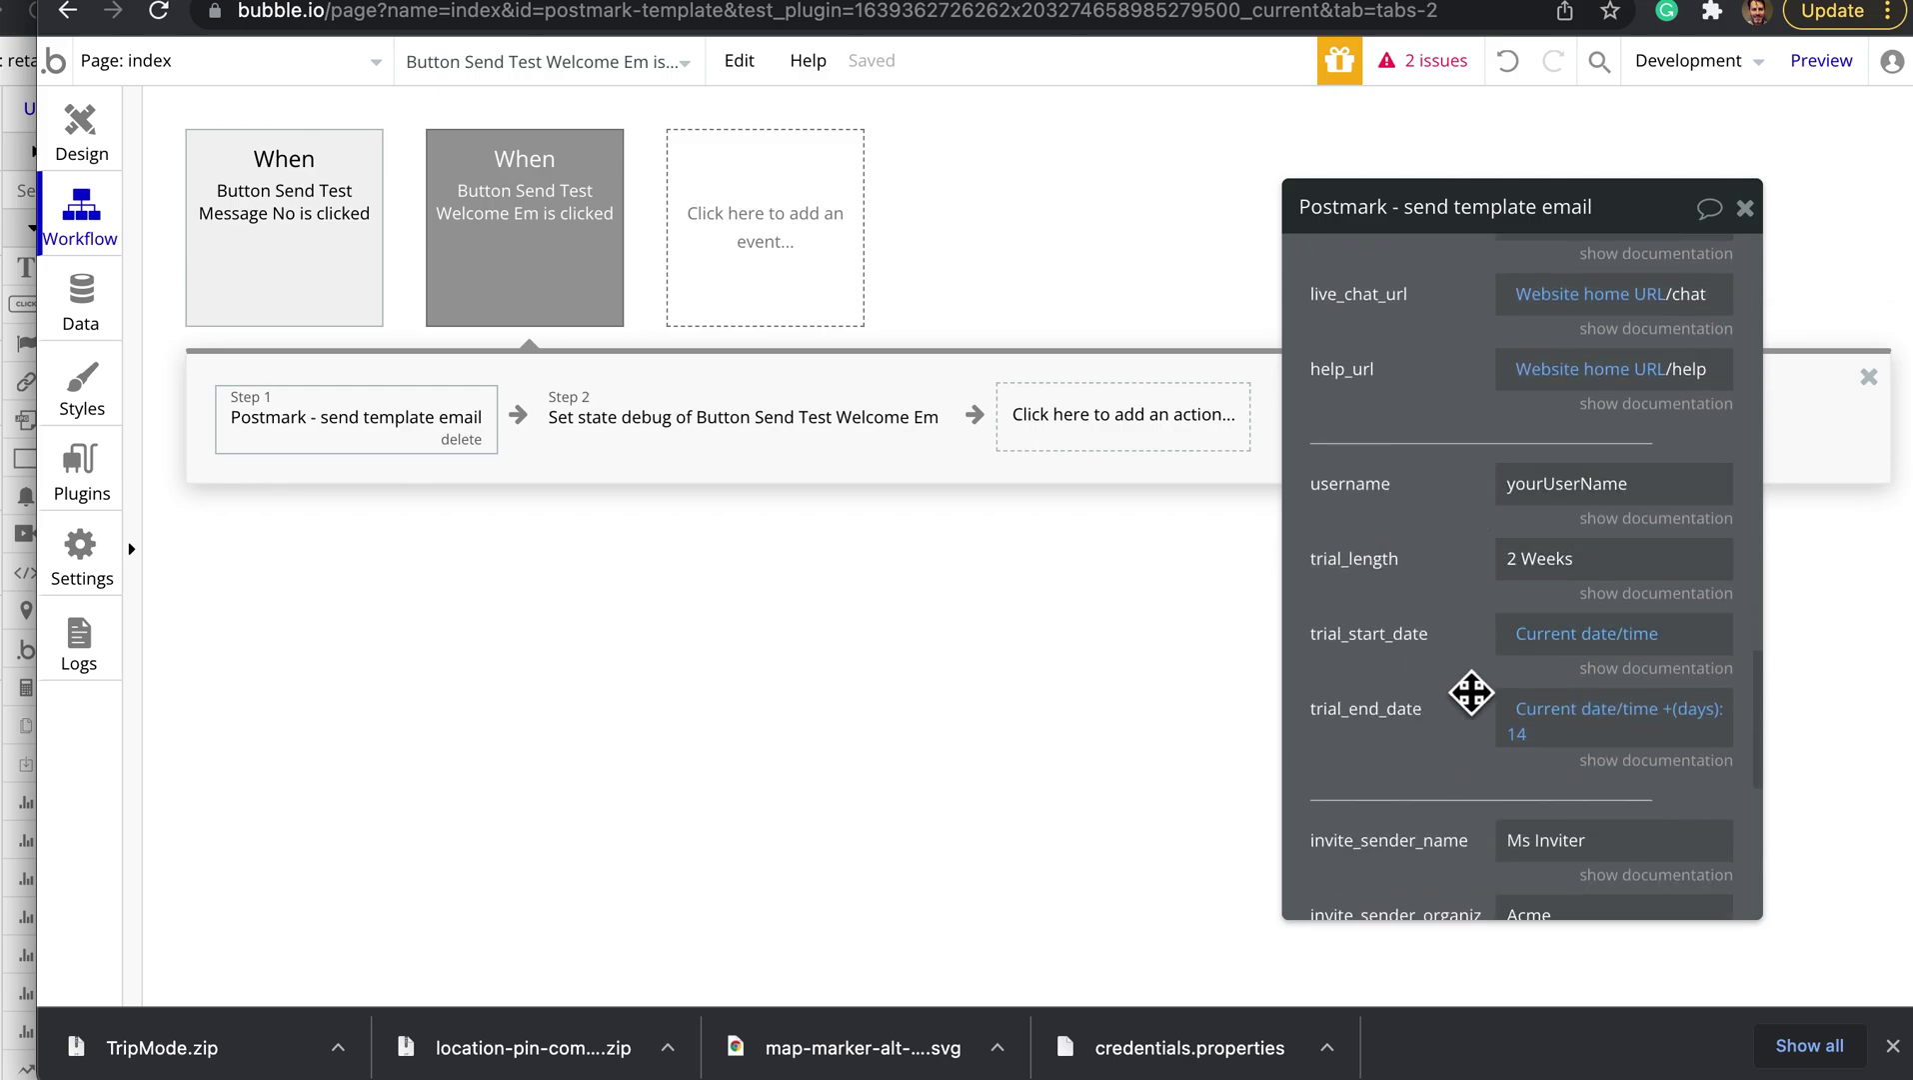
scroll(1470, 692, "down", 5)
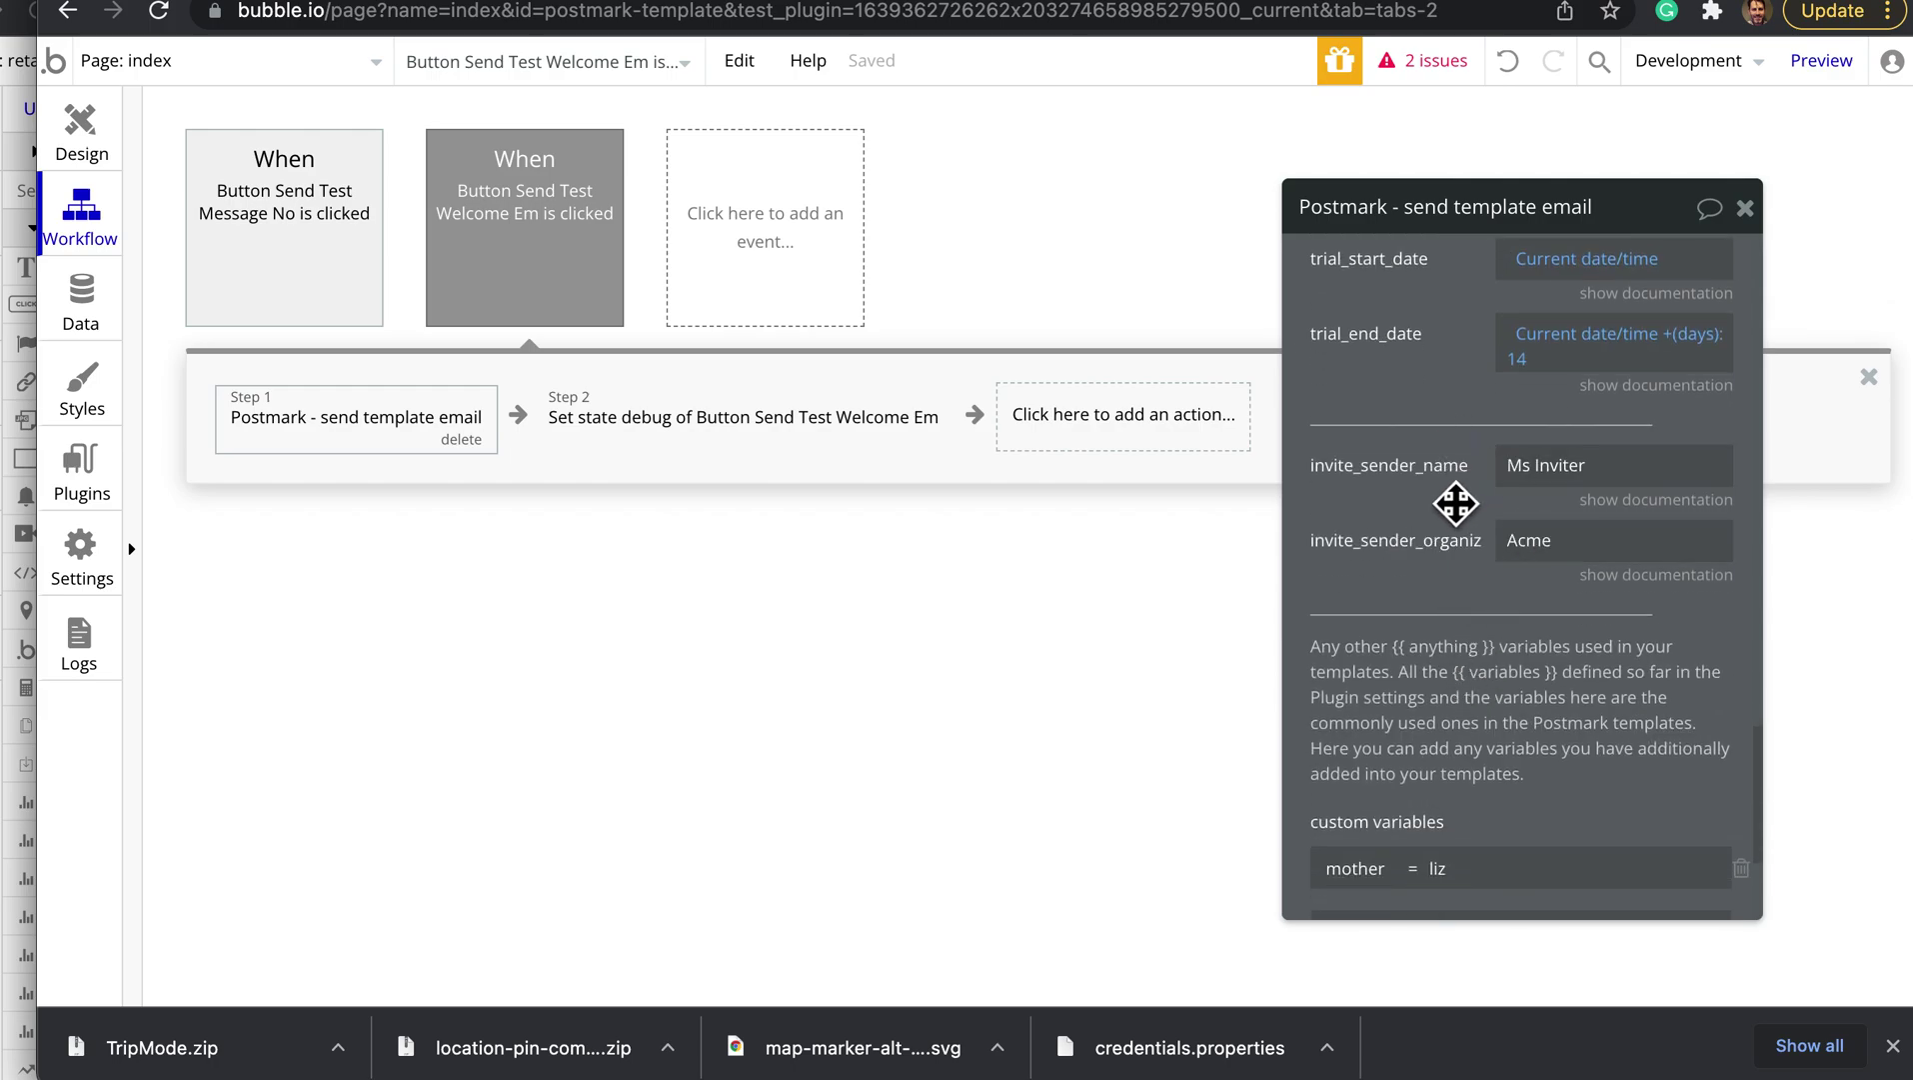
scroll(1440, 579, "down", 3)
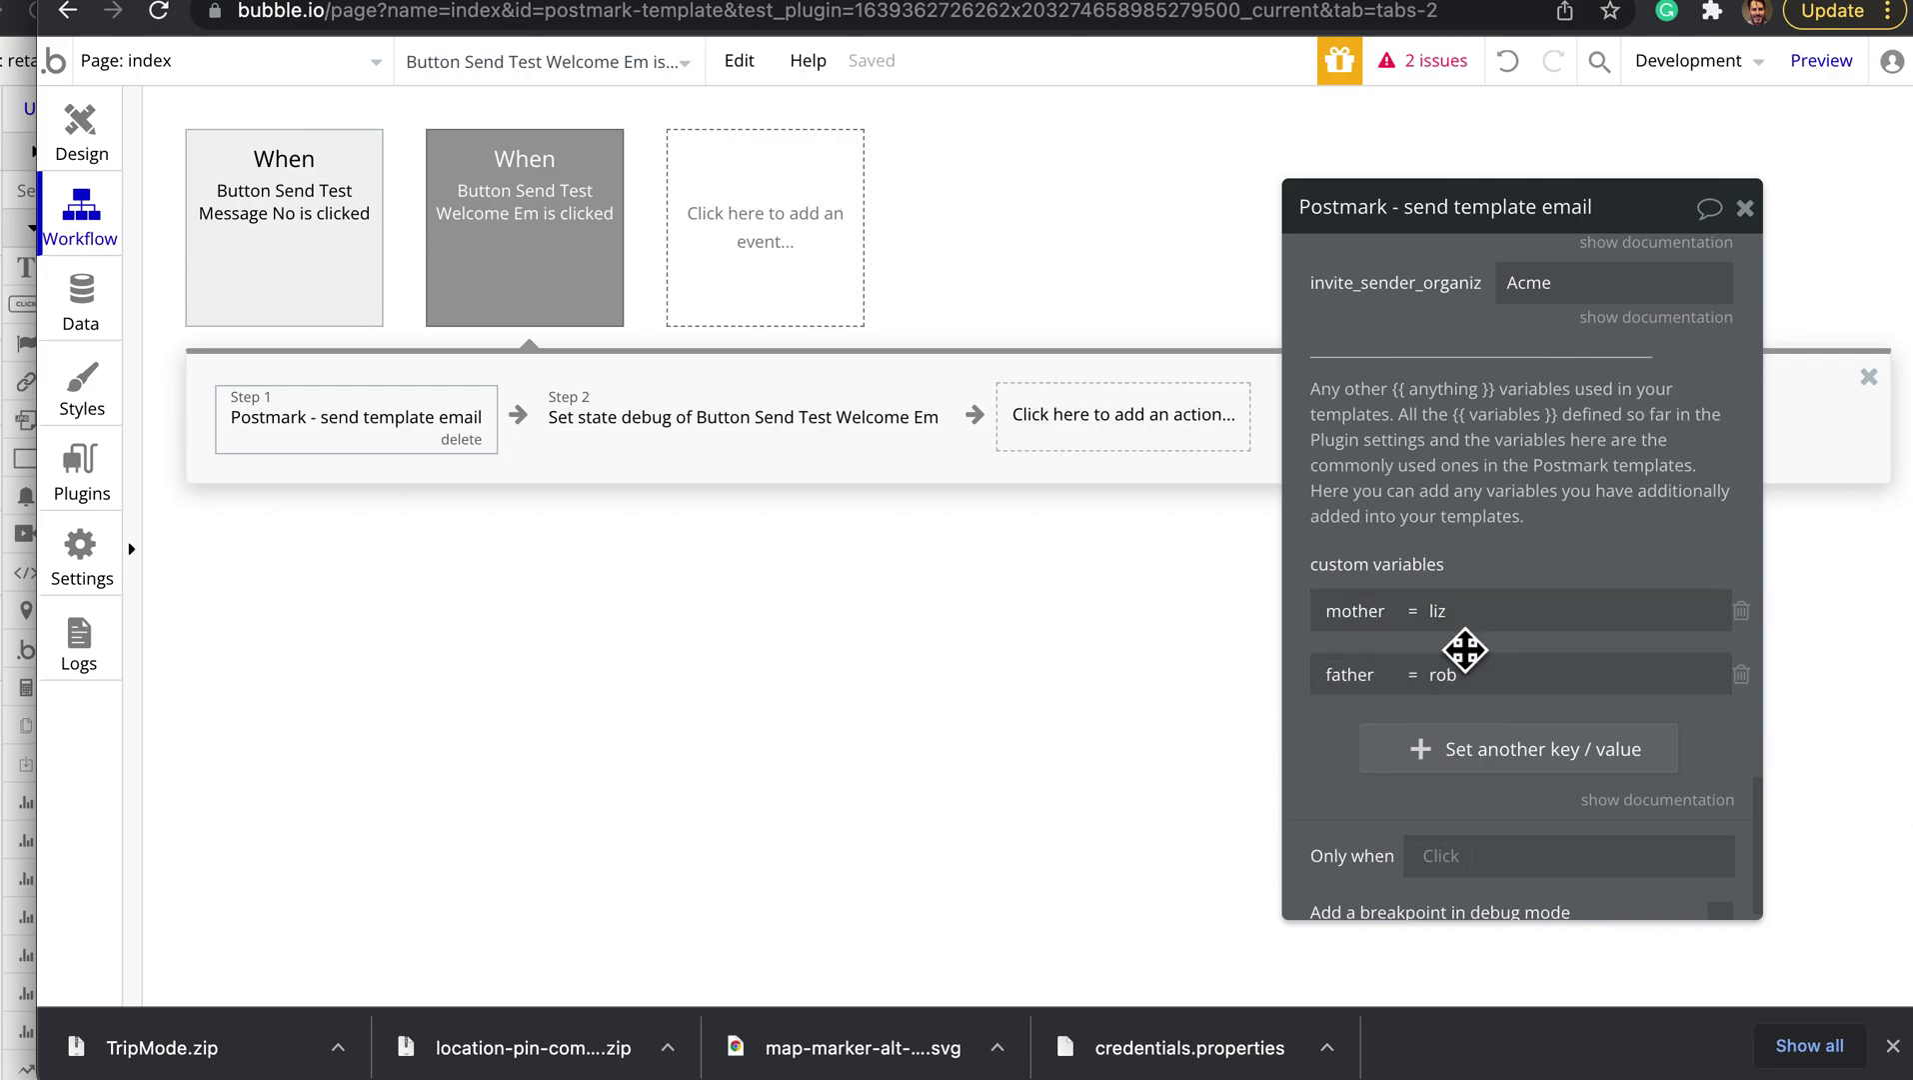
- Examine the Set state action in step 2, checking how custom states from debug to to take values from the Postmark result
left_click(645, 412)
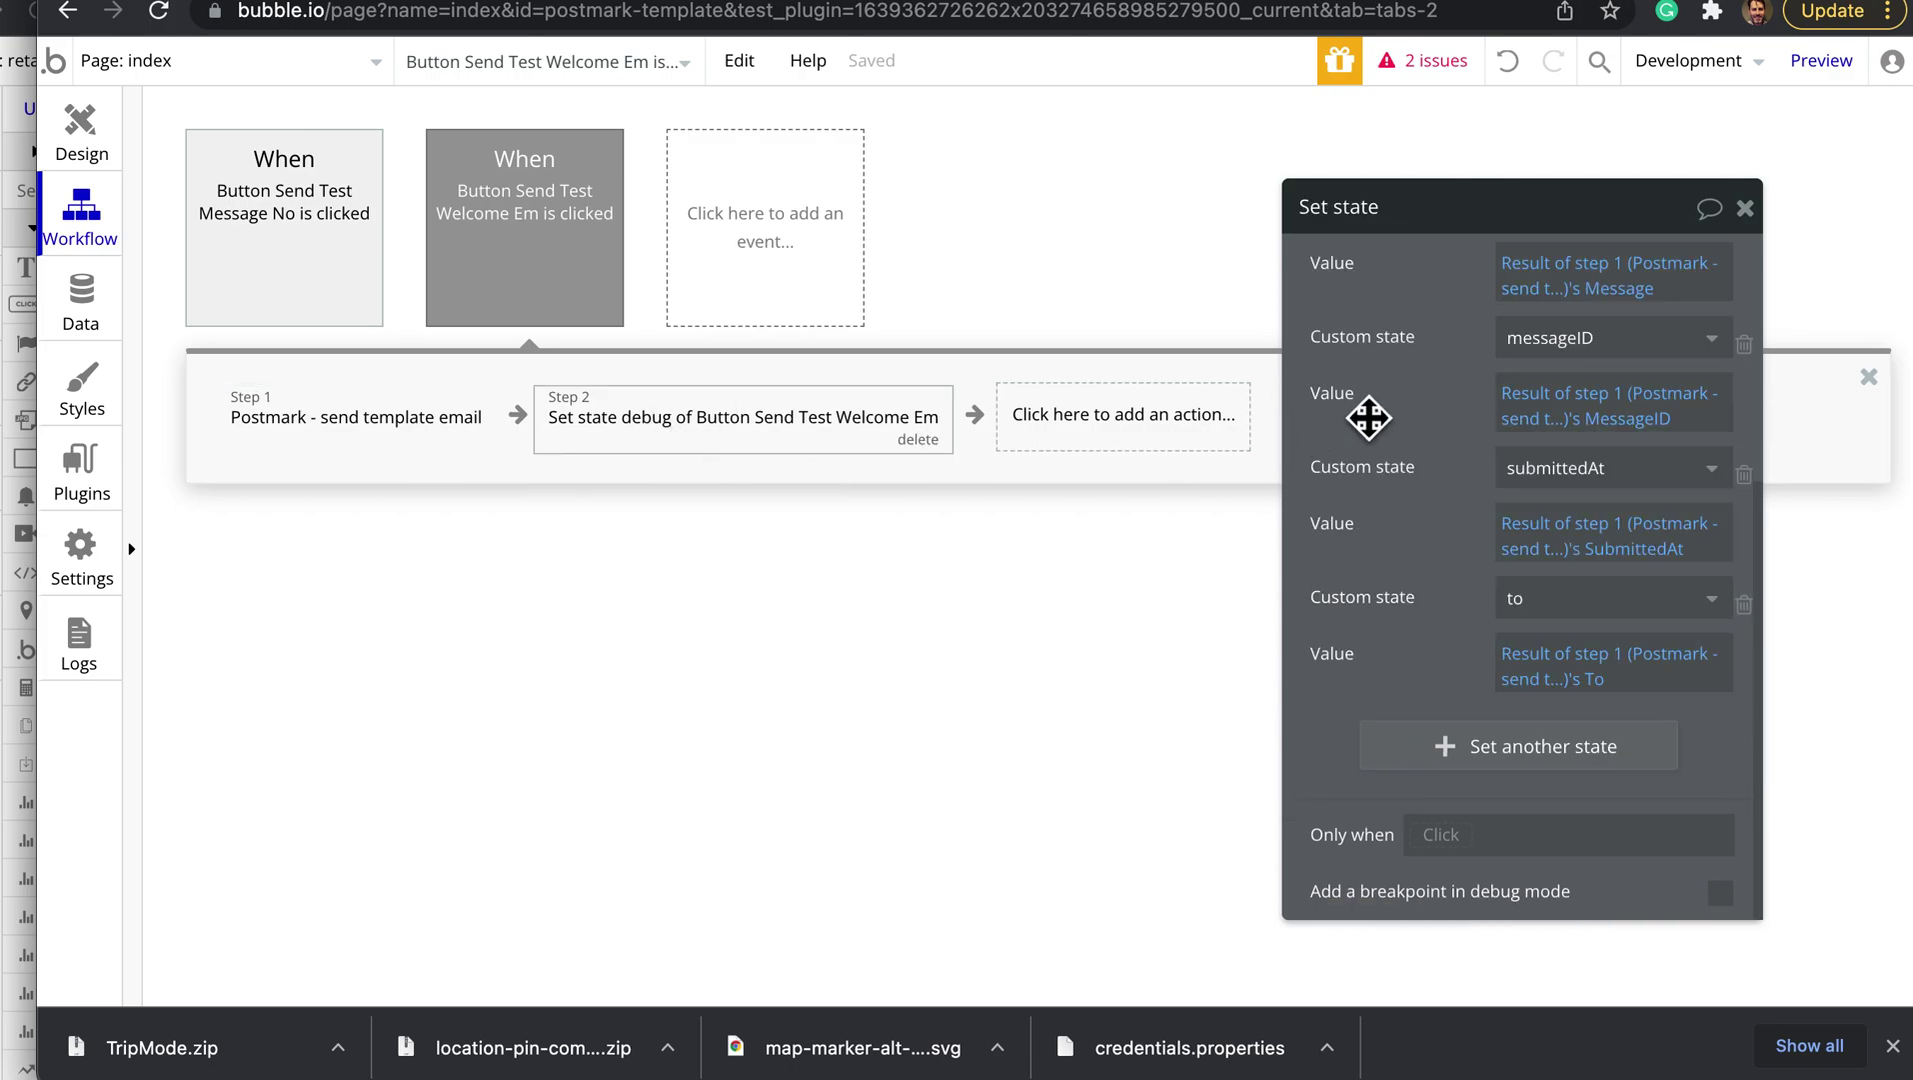
scroll(1410, 395, "up", 5)
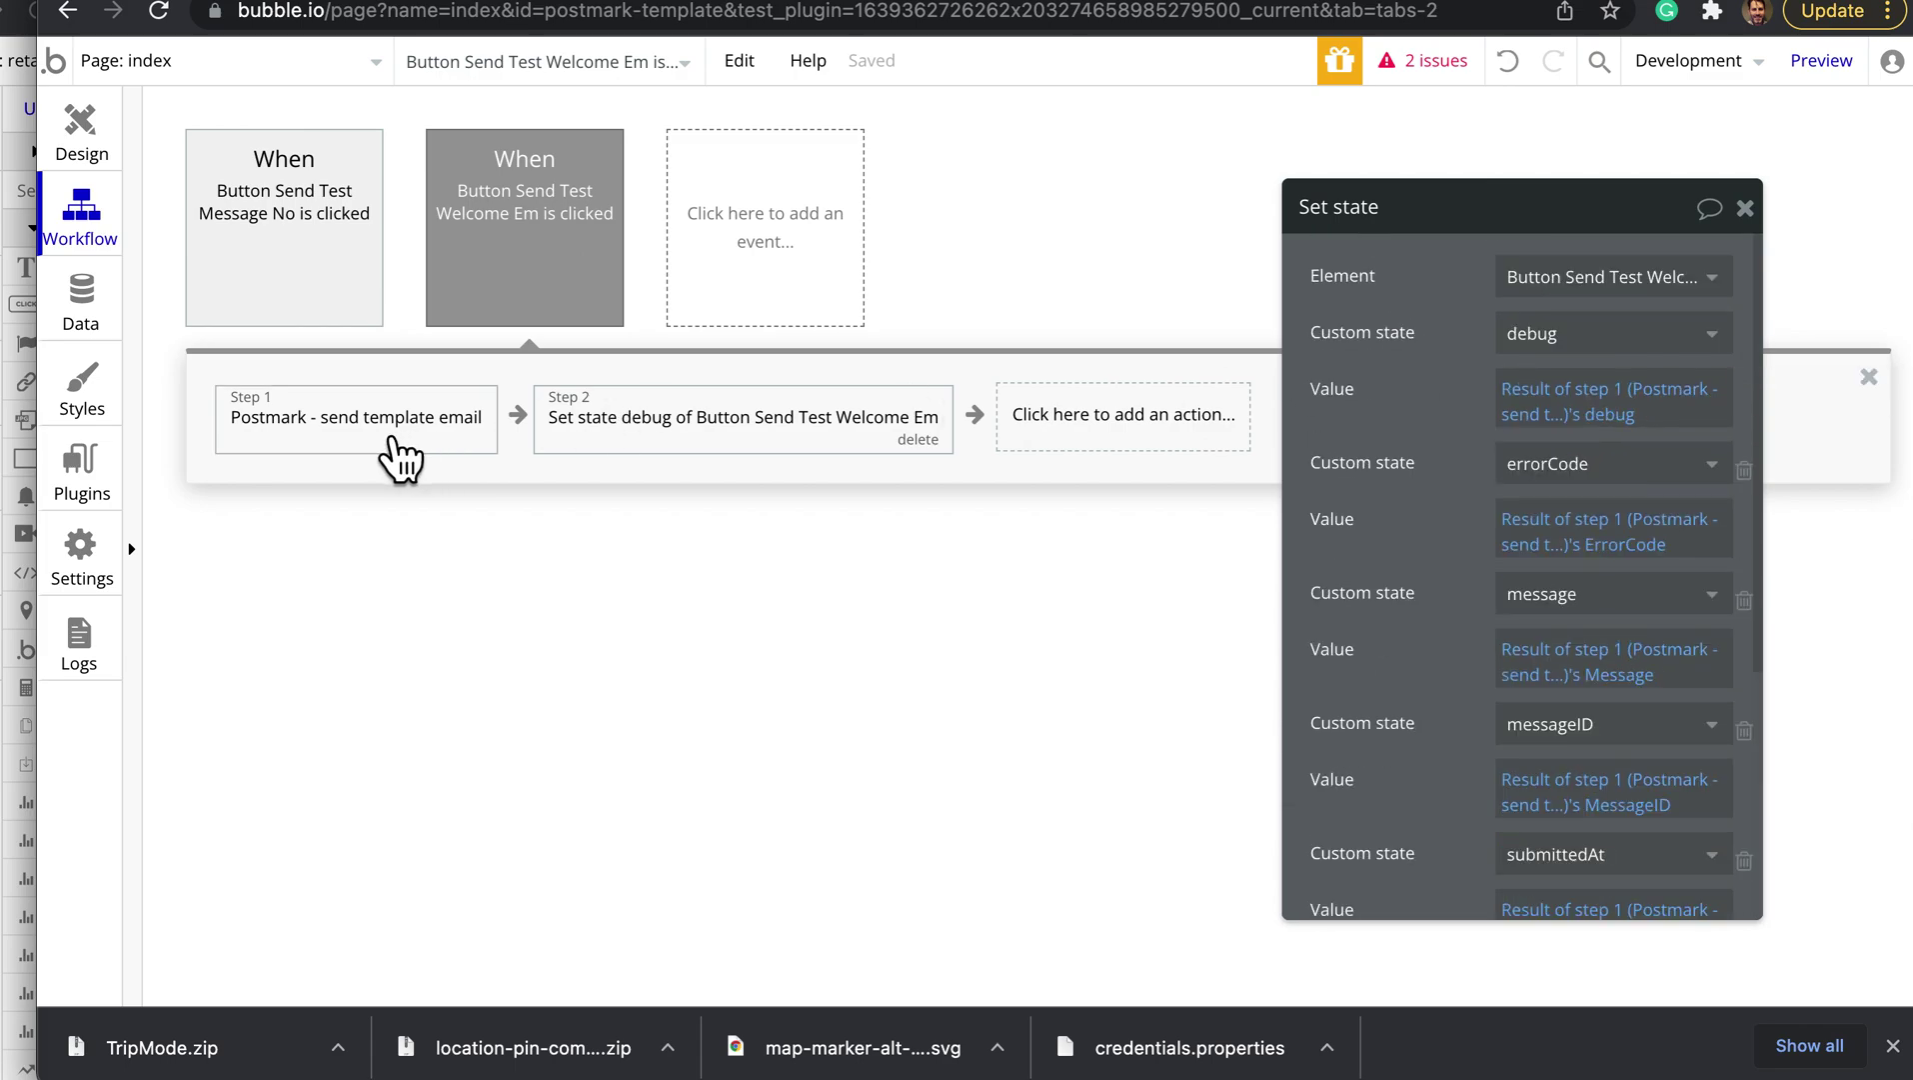
scroll(1488, 586, "down", 2)
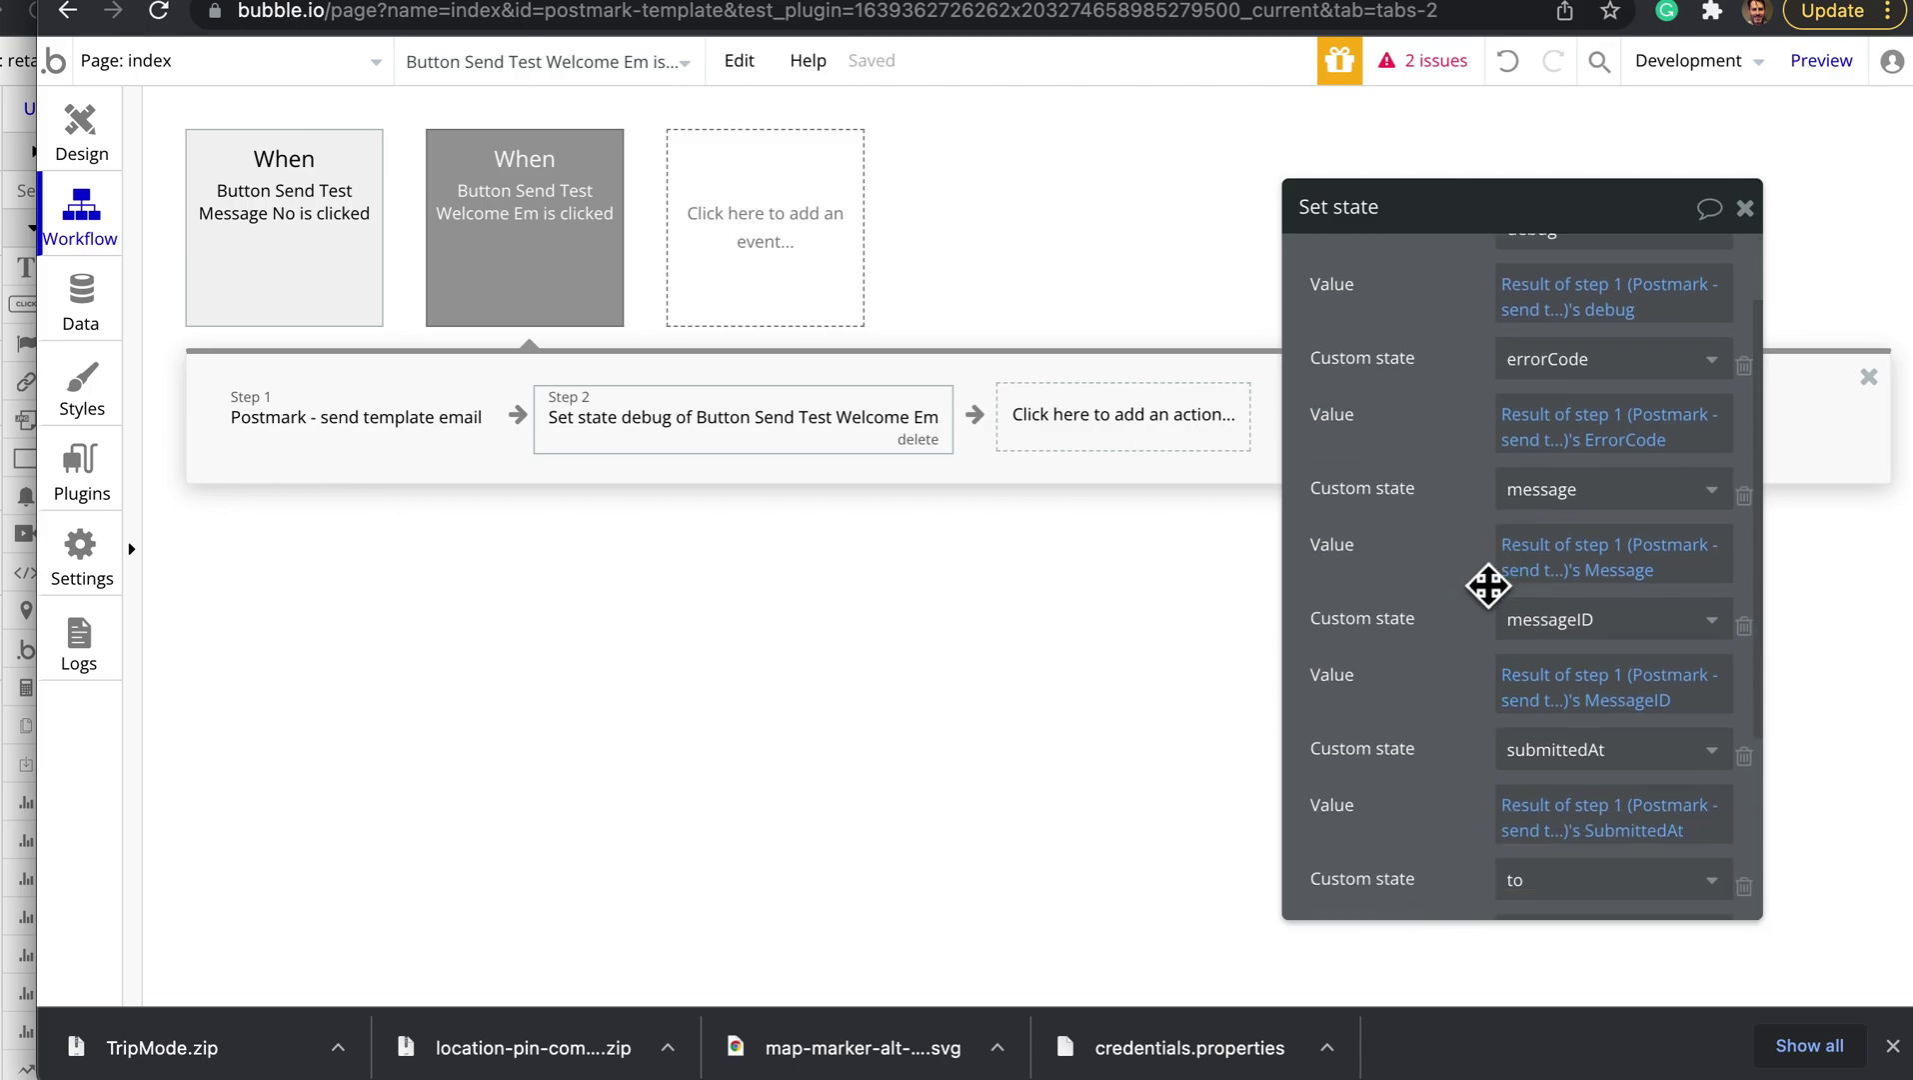
scroll(1487, 586, "down", 2)
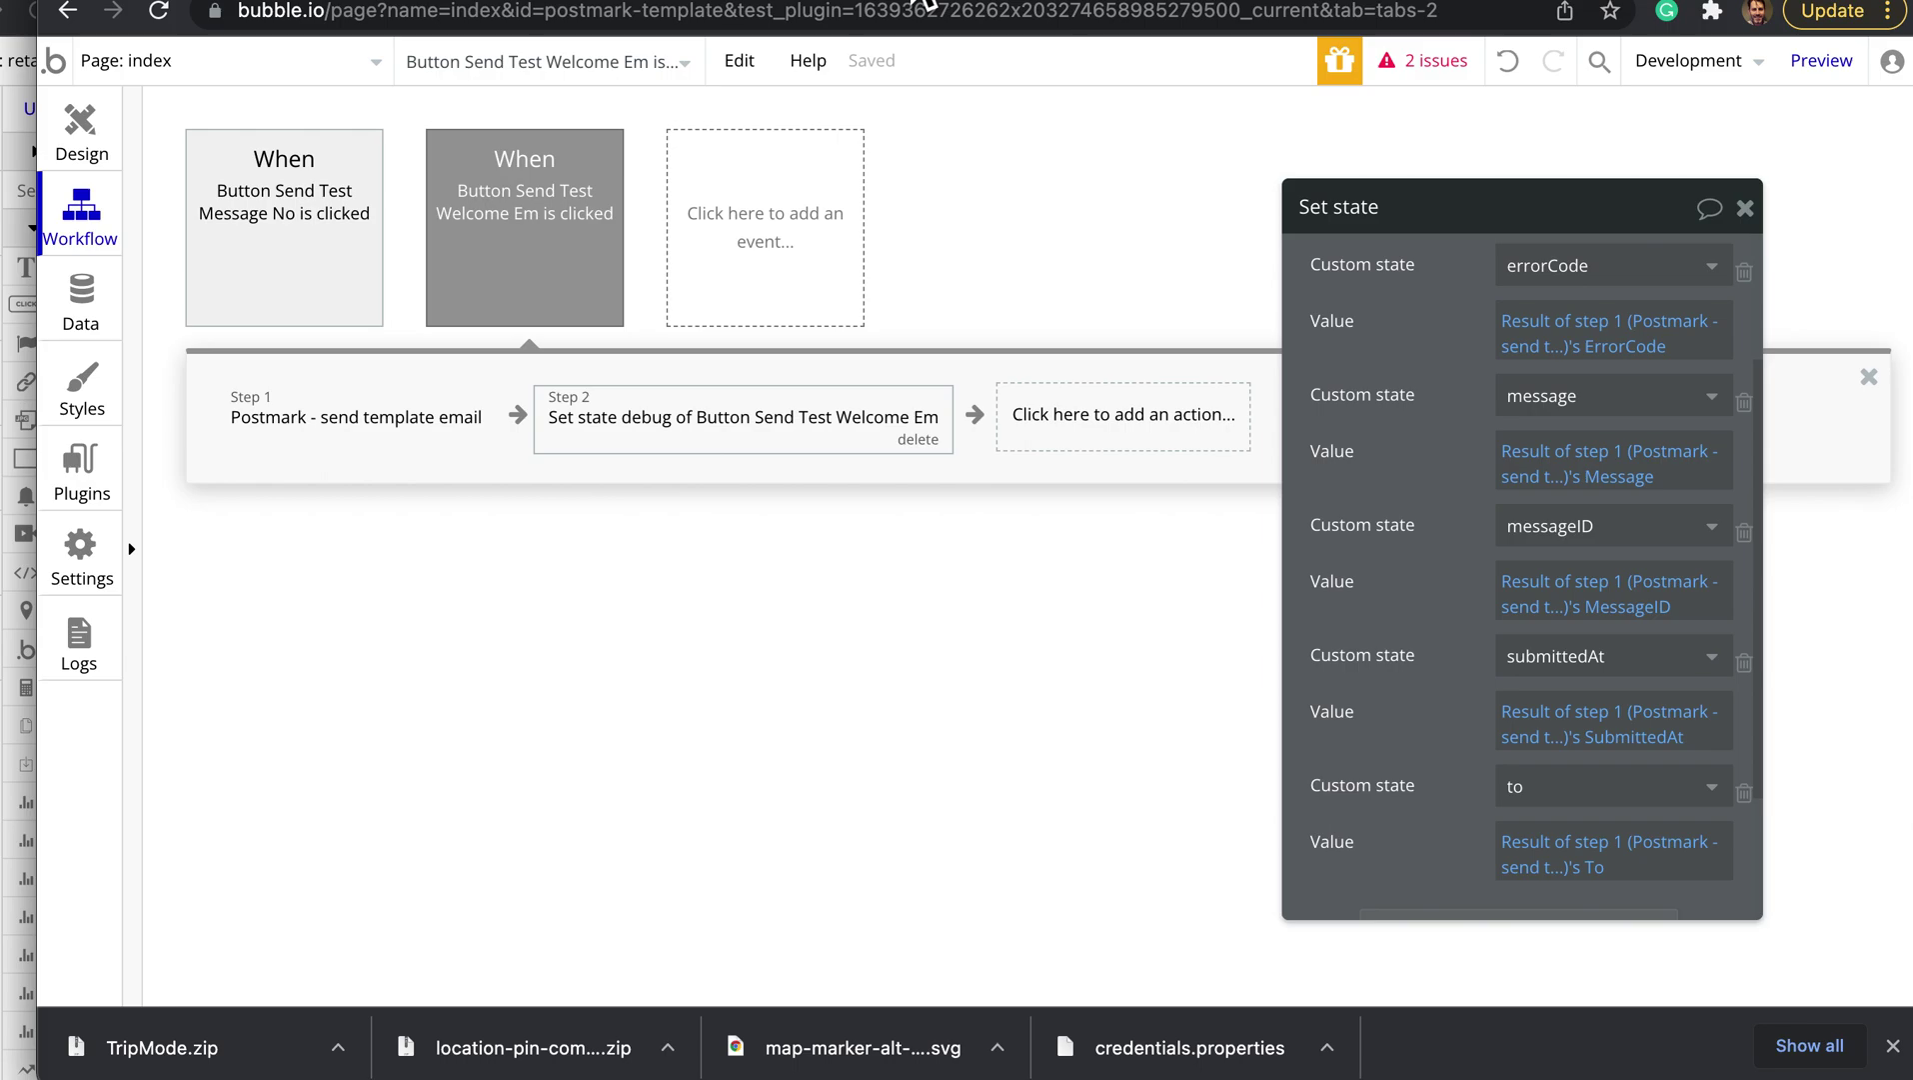
- Switch to the app's test preview, refresh it to the latest version, and send the test welcome email
left_click(922, 2)
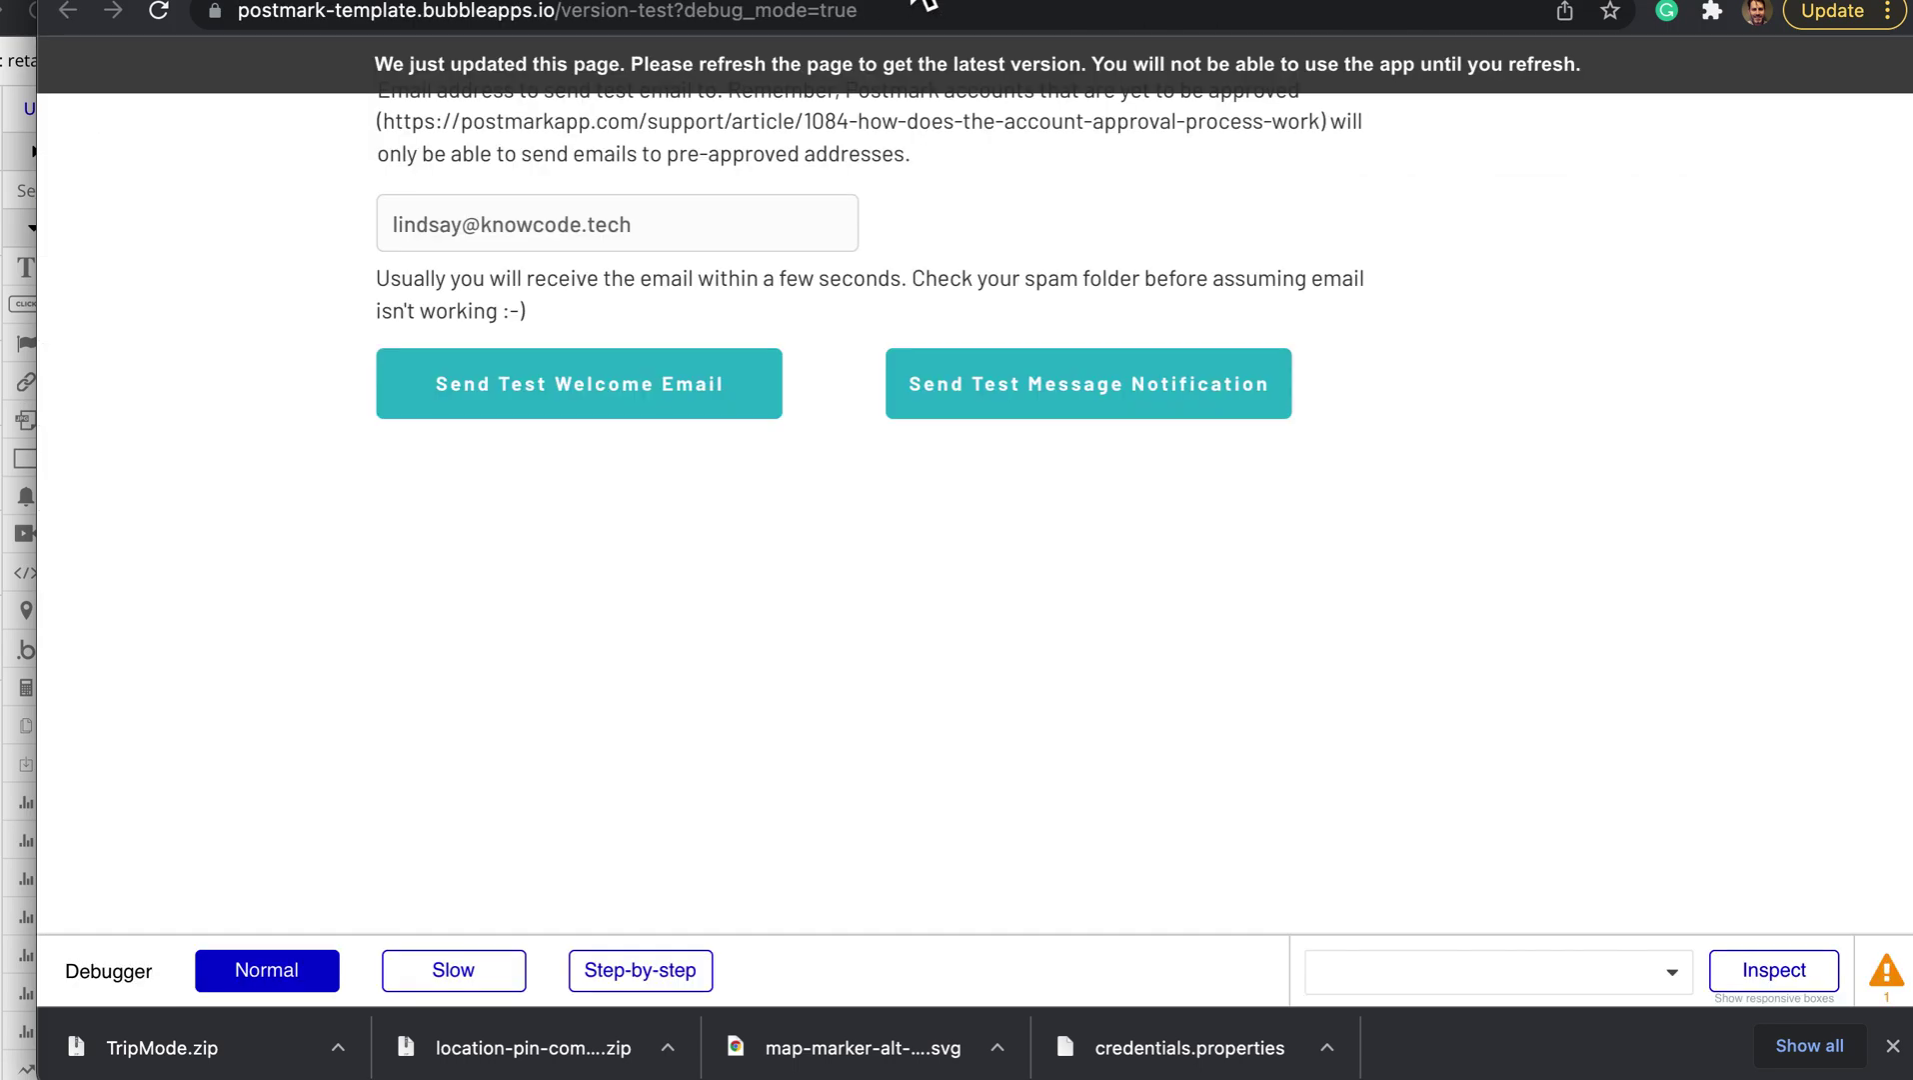
left_click(670, 90)
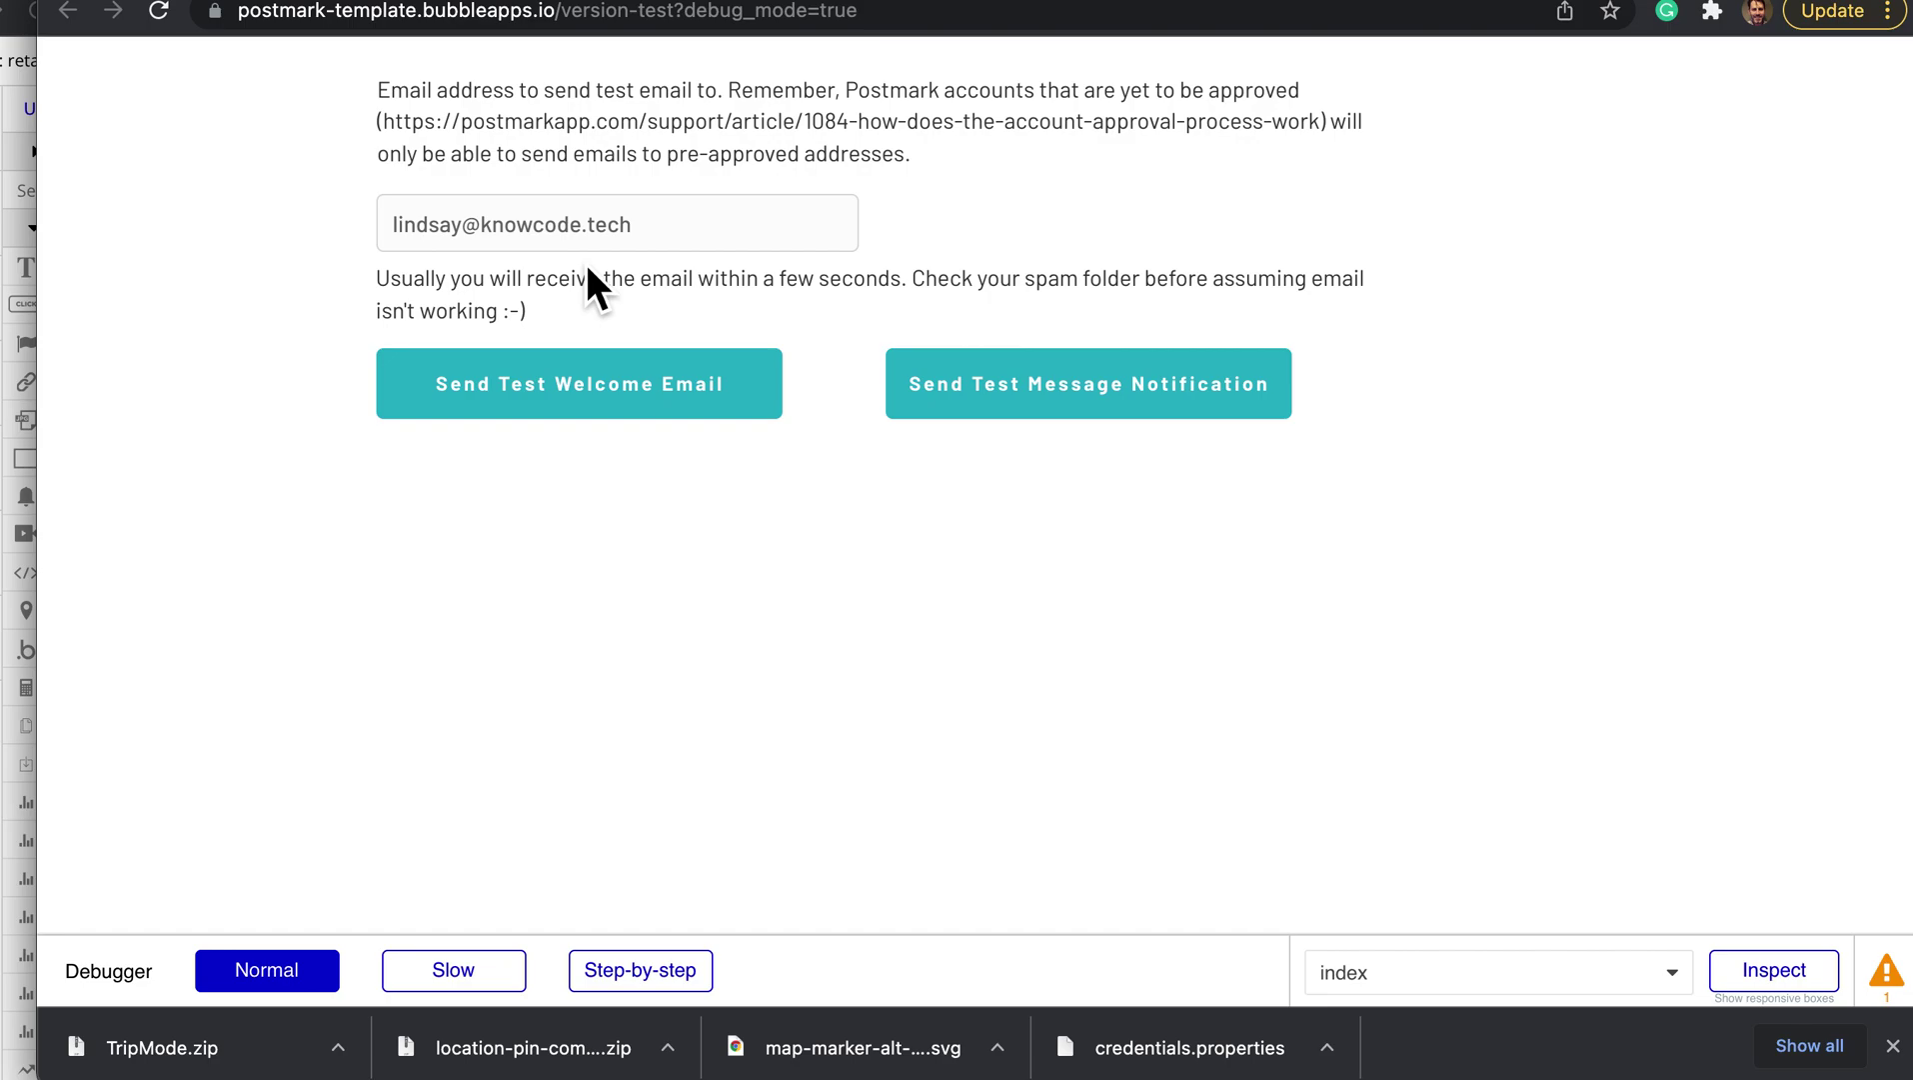
left_click(568, 406)
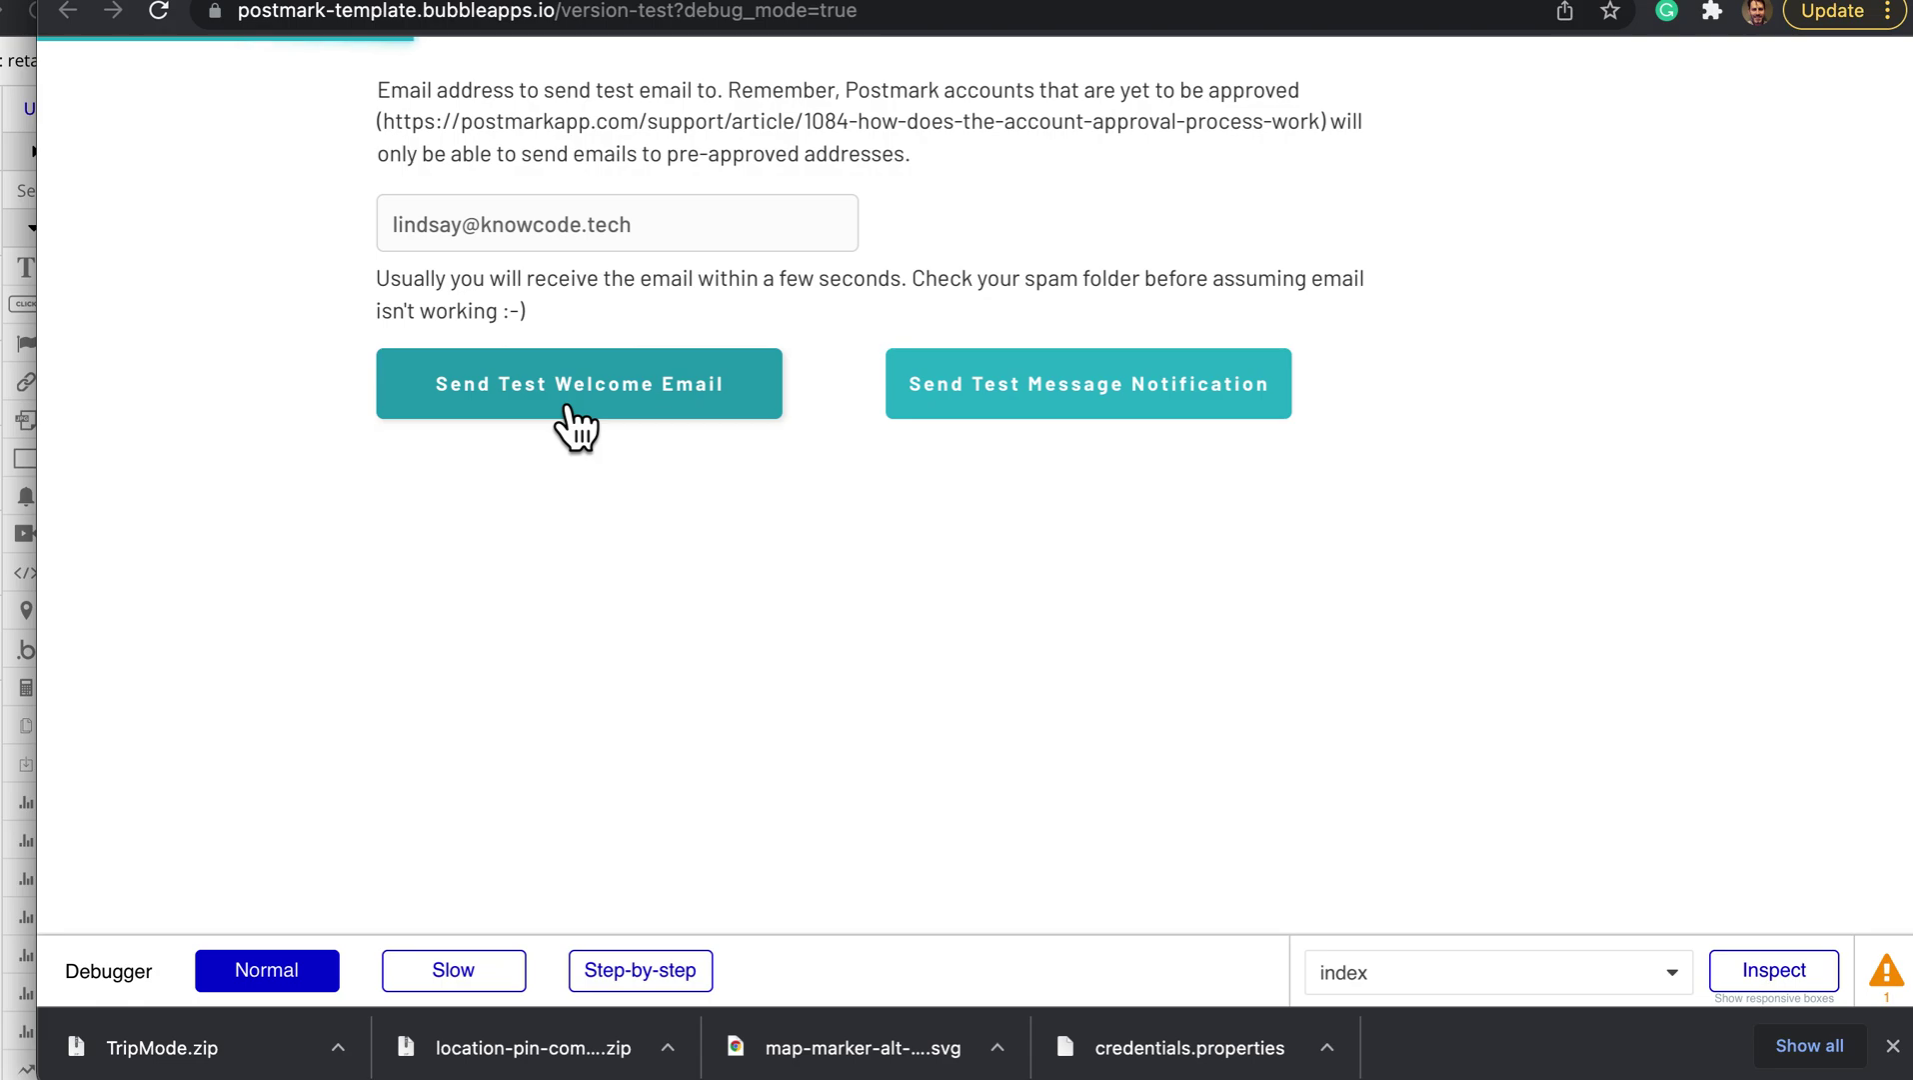
- Examine the debug output below the test buttons, covering the request URL and body, headers, and the response body's Message value
scroll(643, 675, "down", 10)
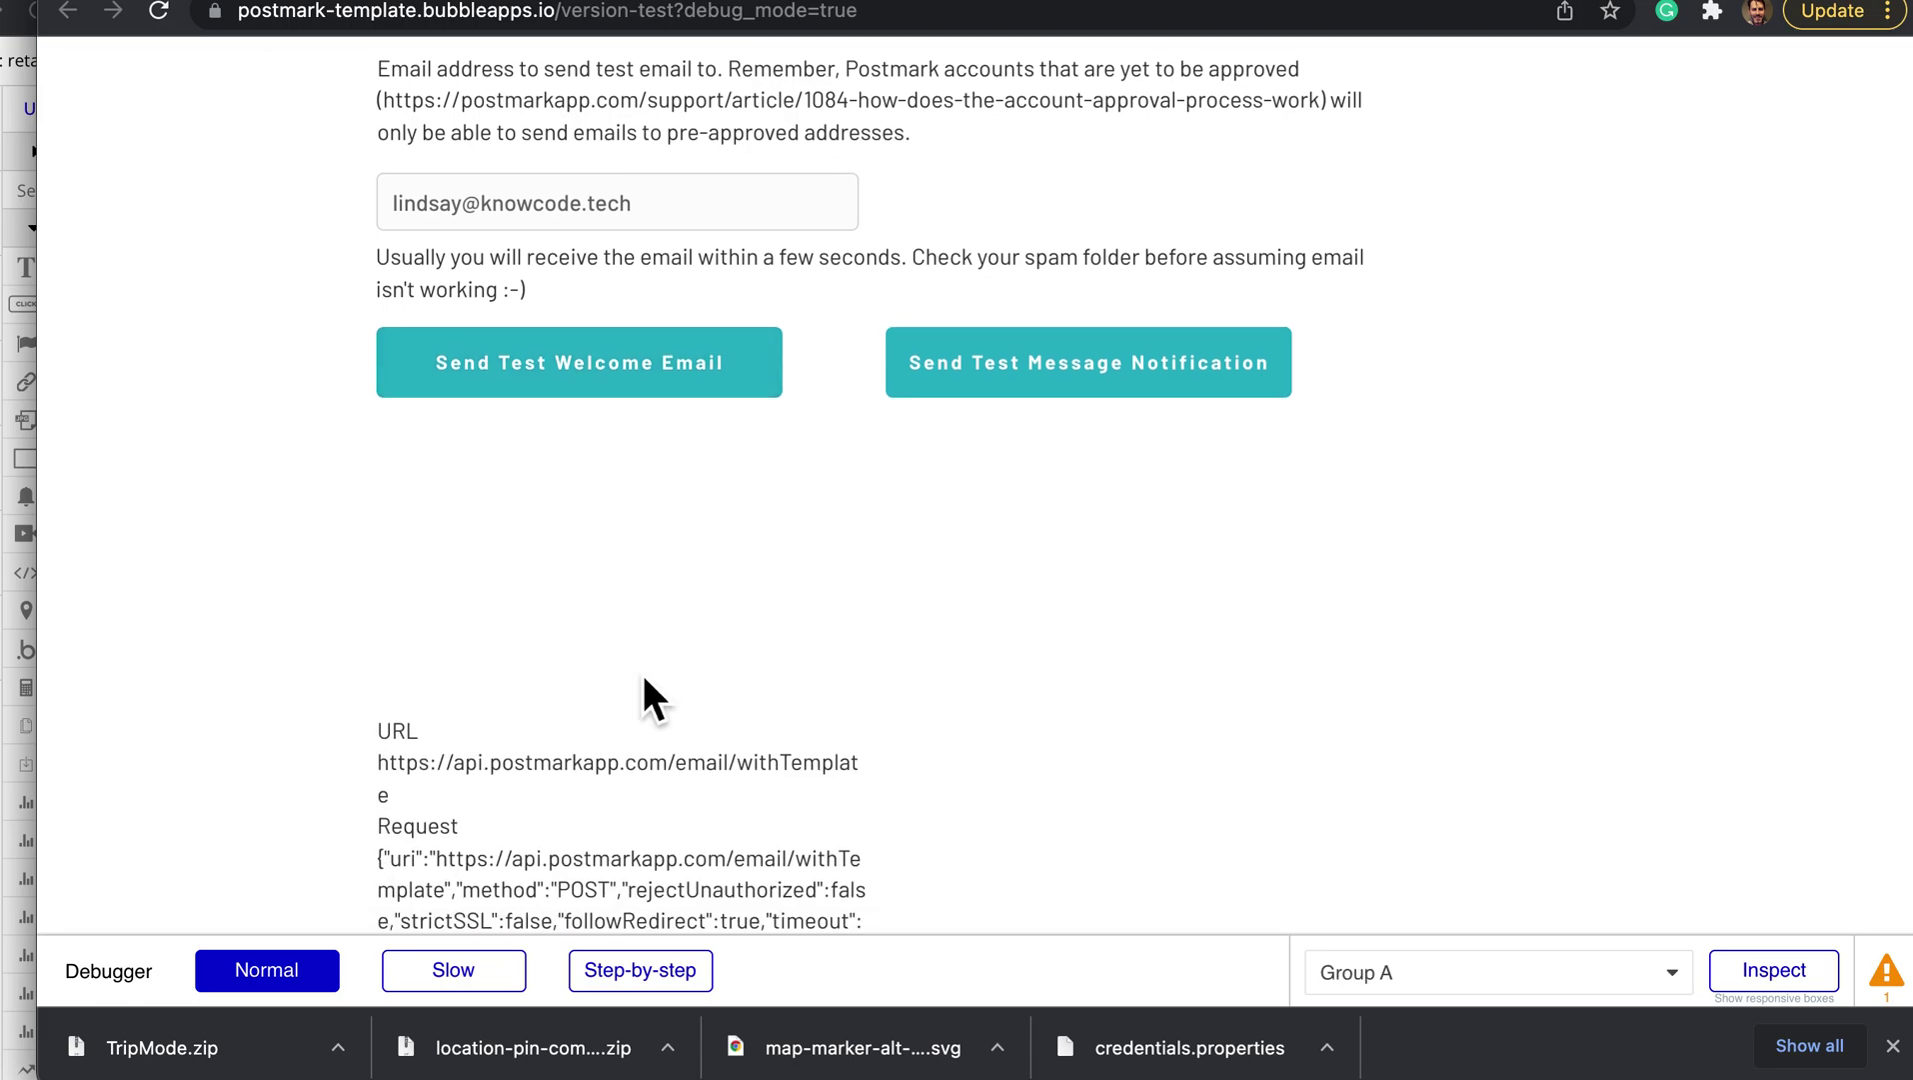
scroll(643, 674, "down", 1)
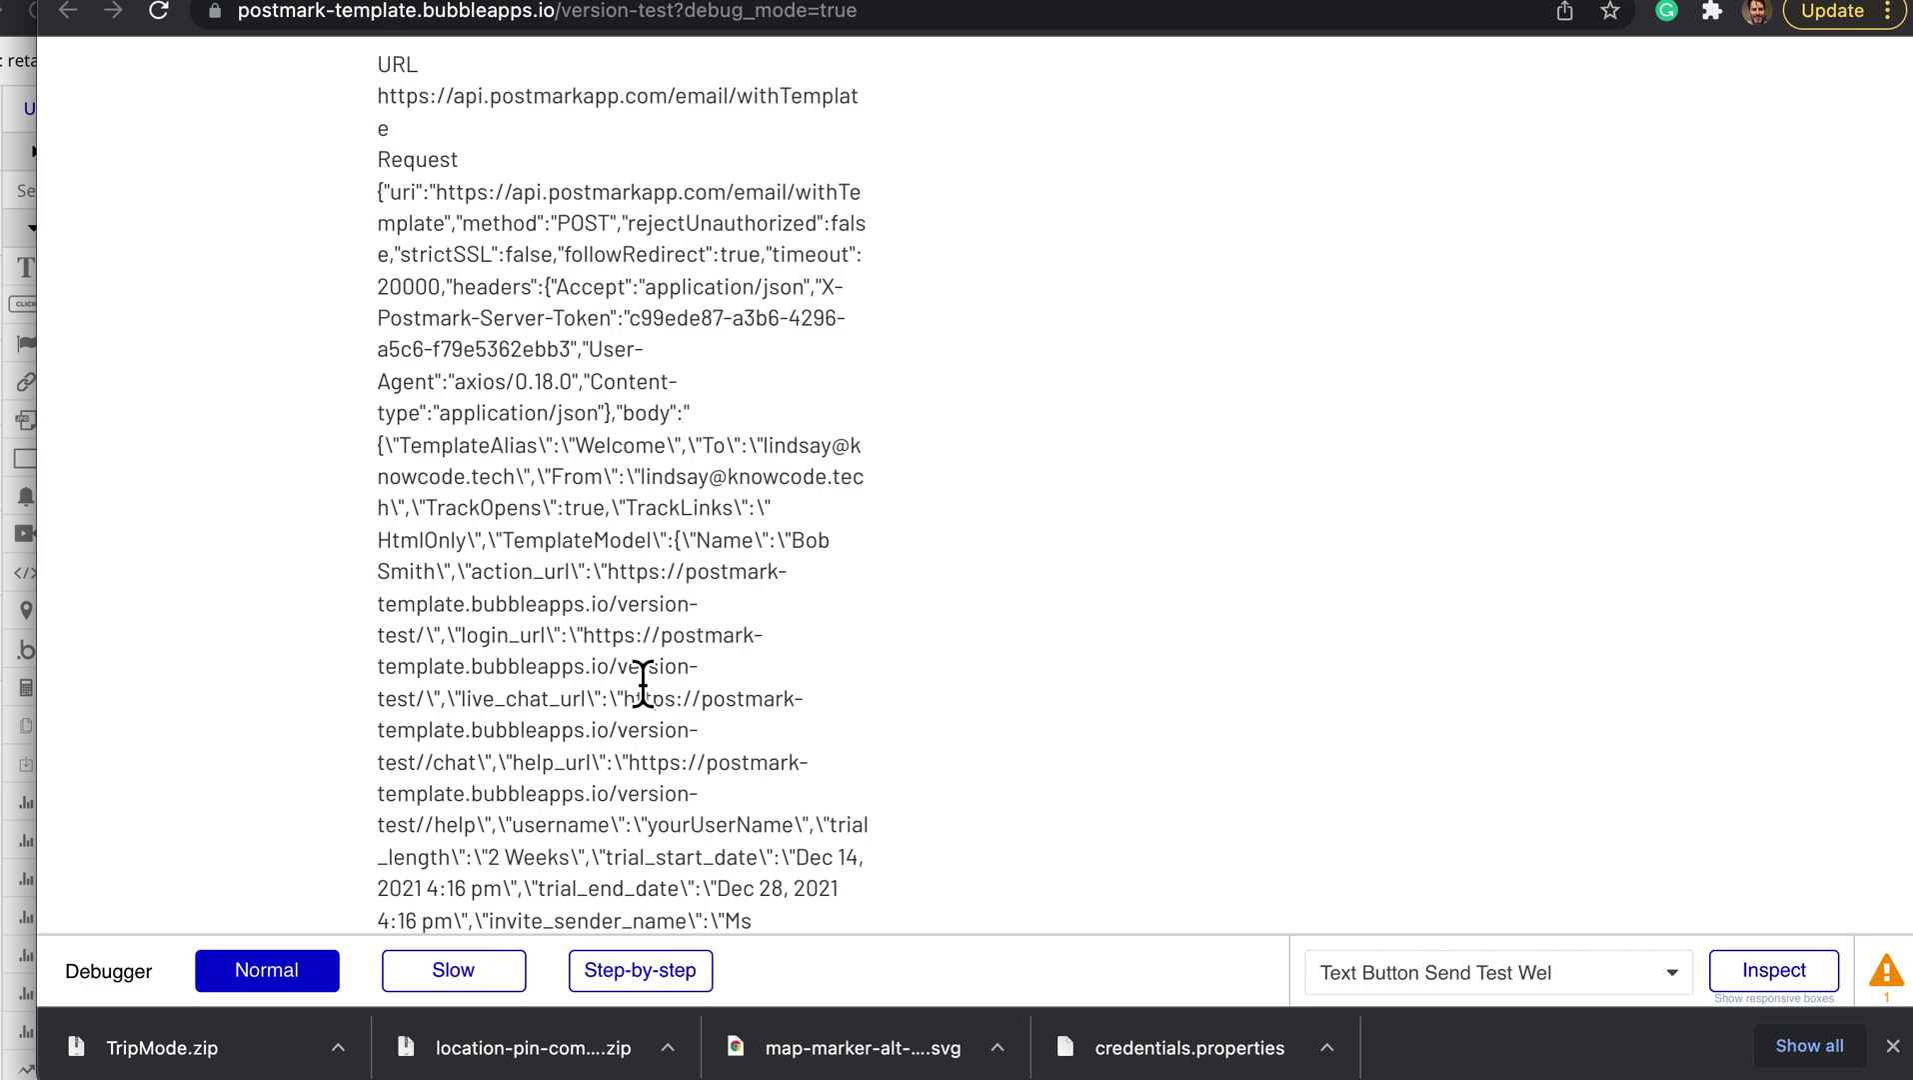
scroll(643, 683, "down", 15)
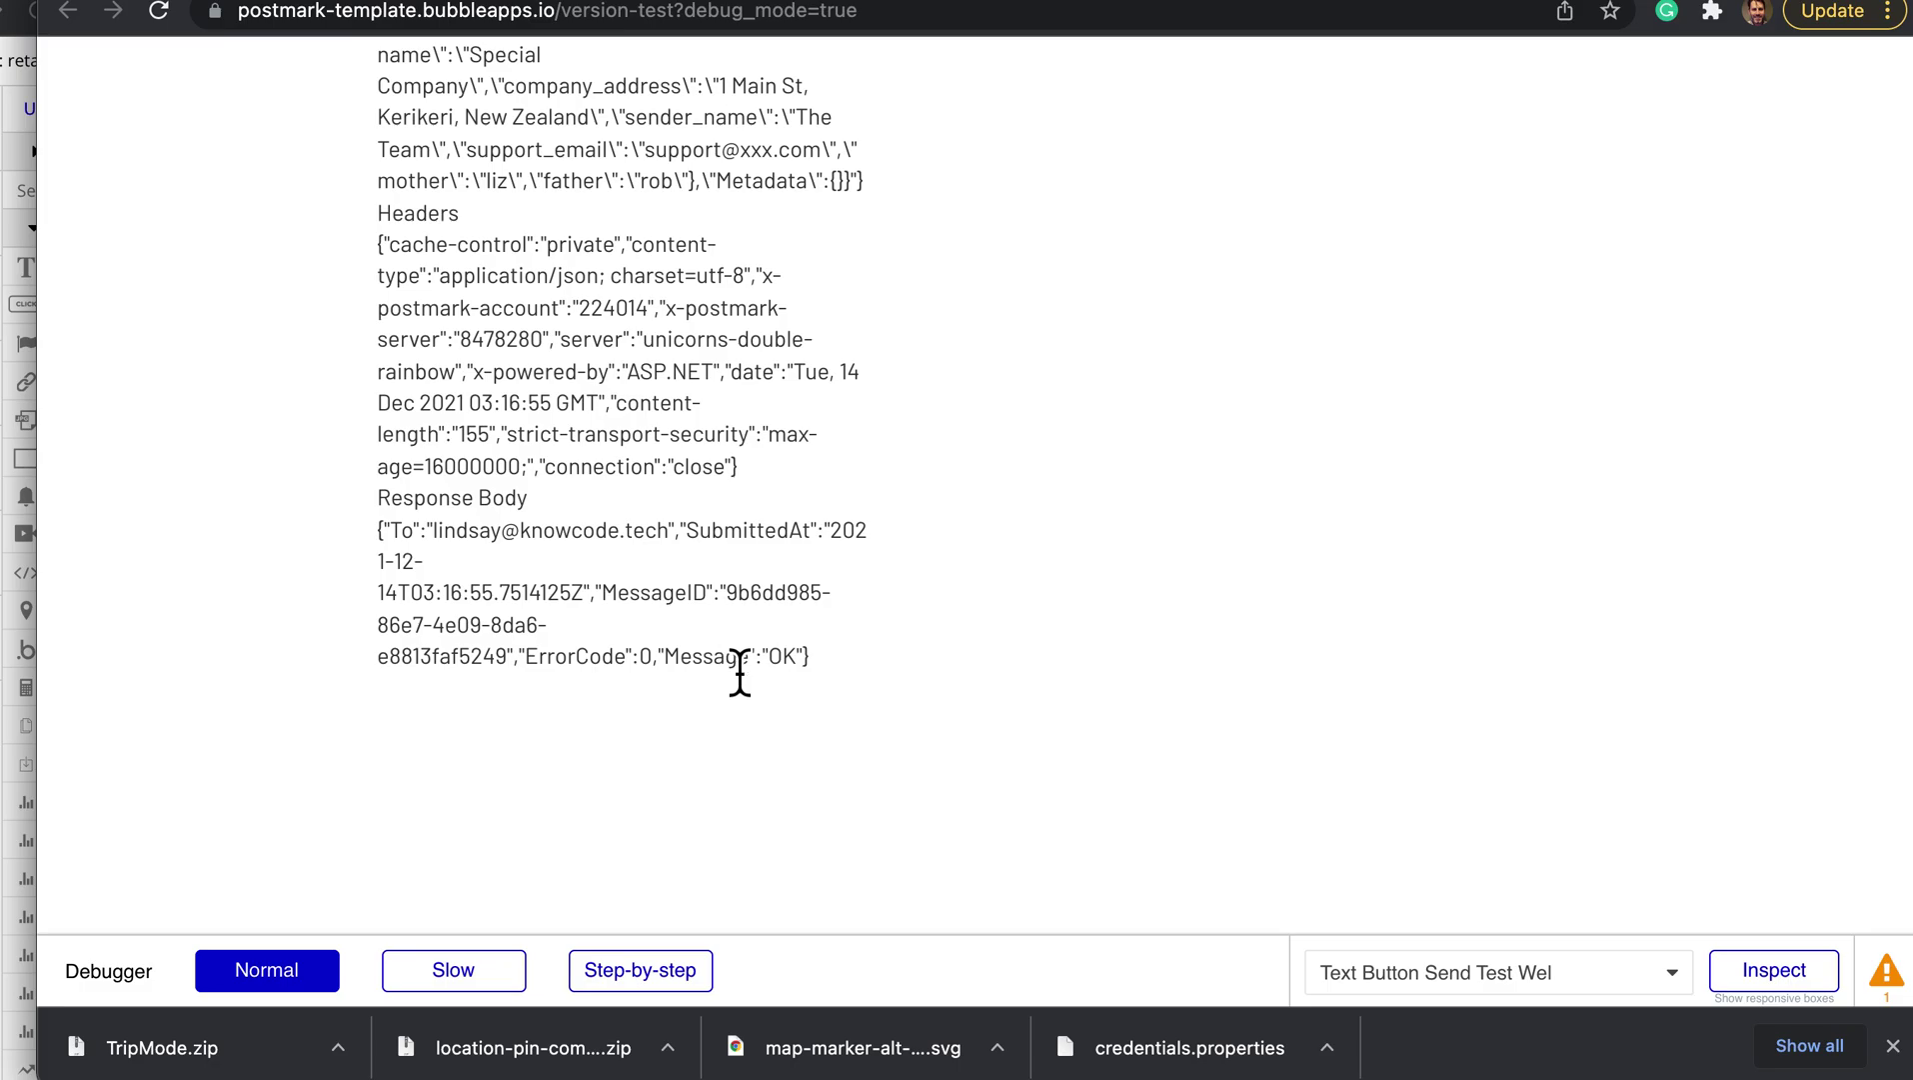
double_click(784, 657)
scroll(585, 607, "up", 12)
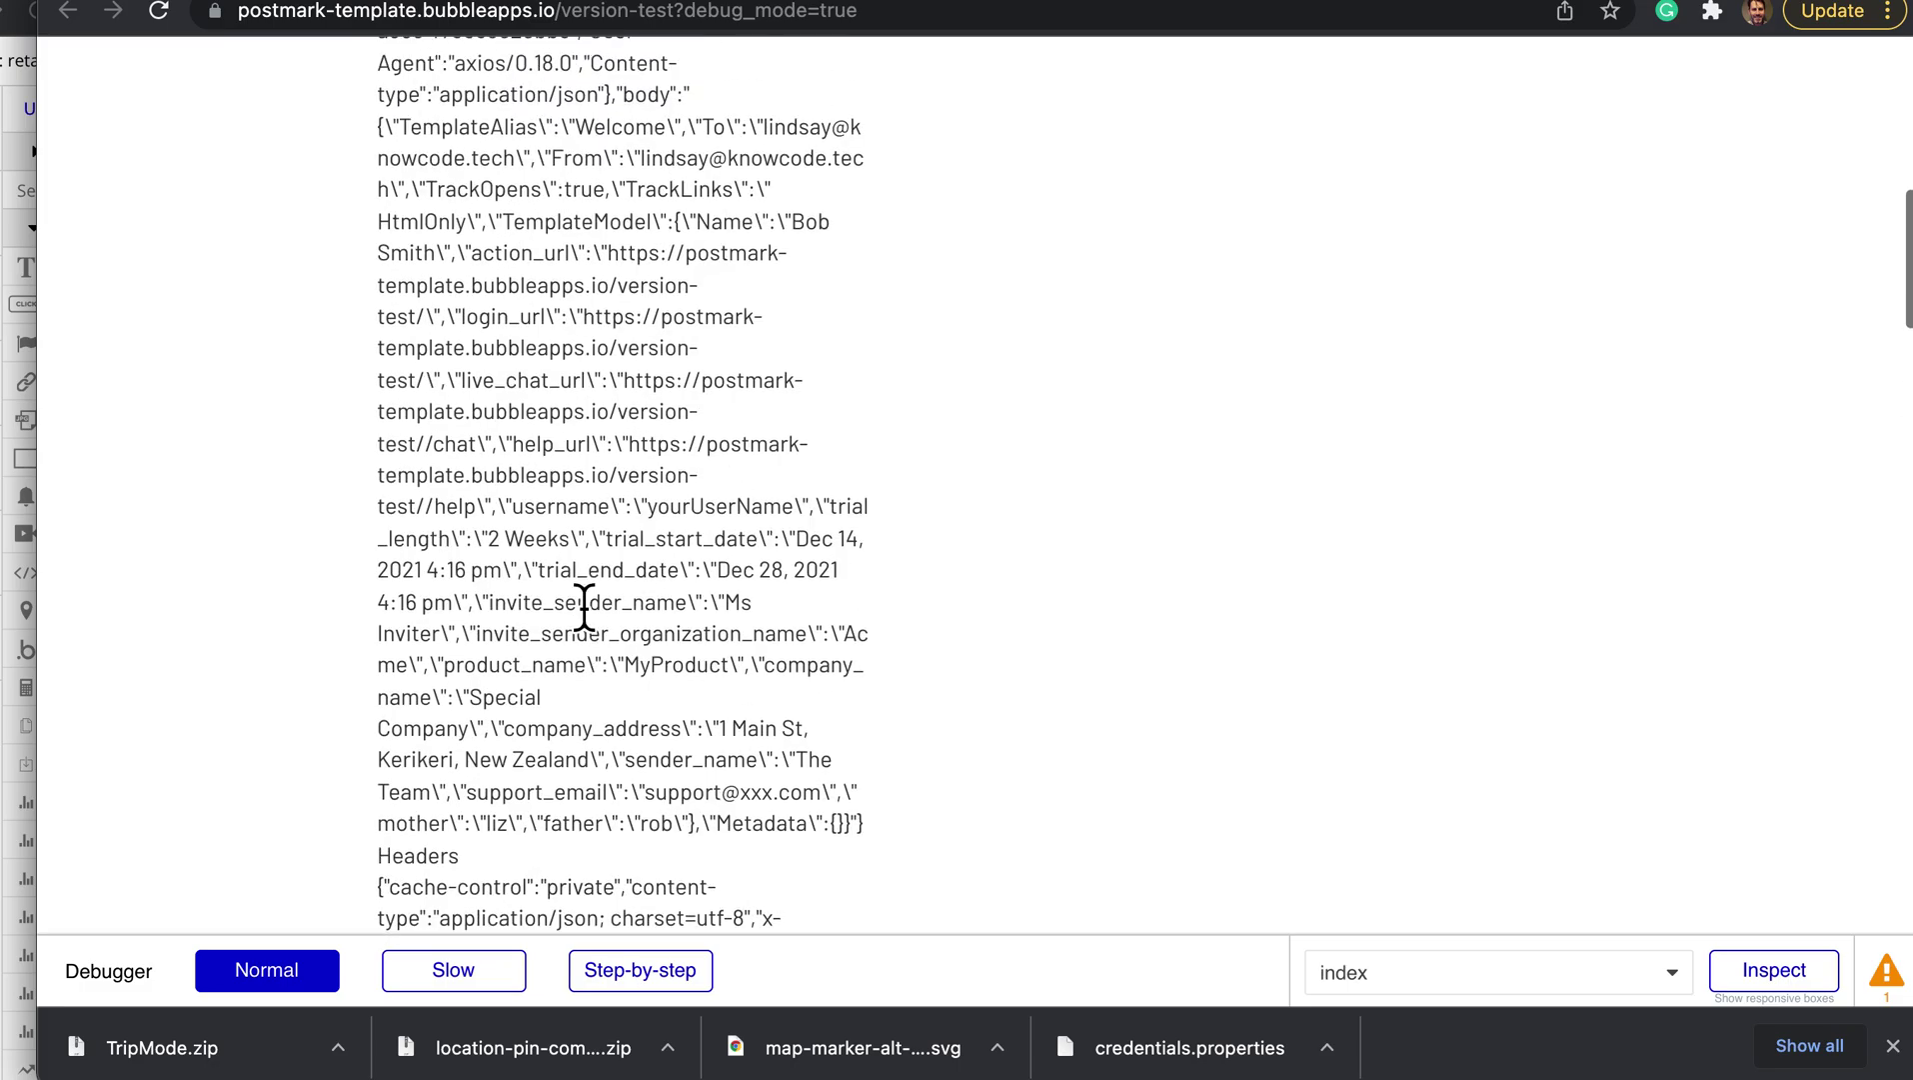
scroll(560, 521, "up", 12)
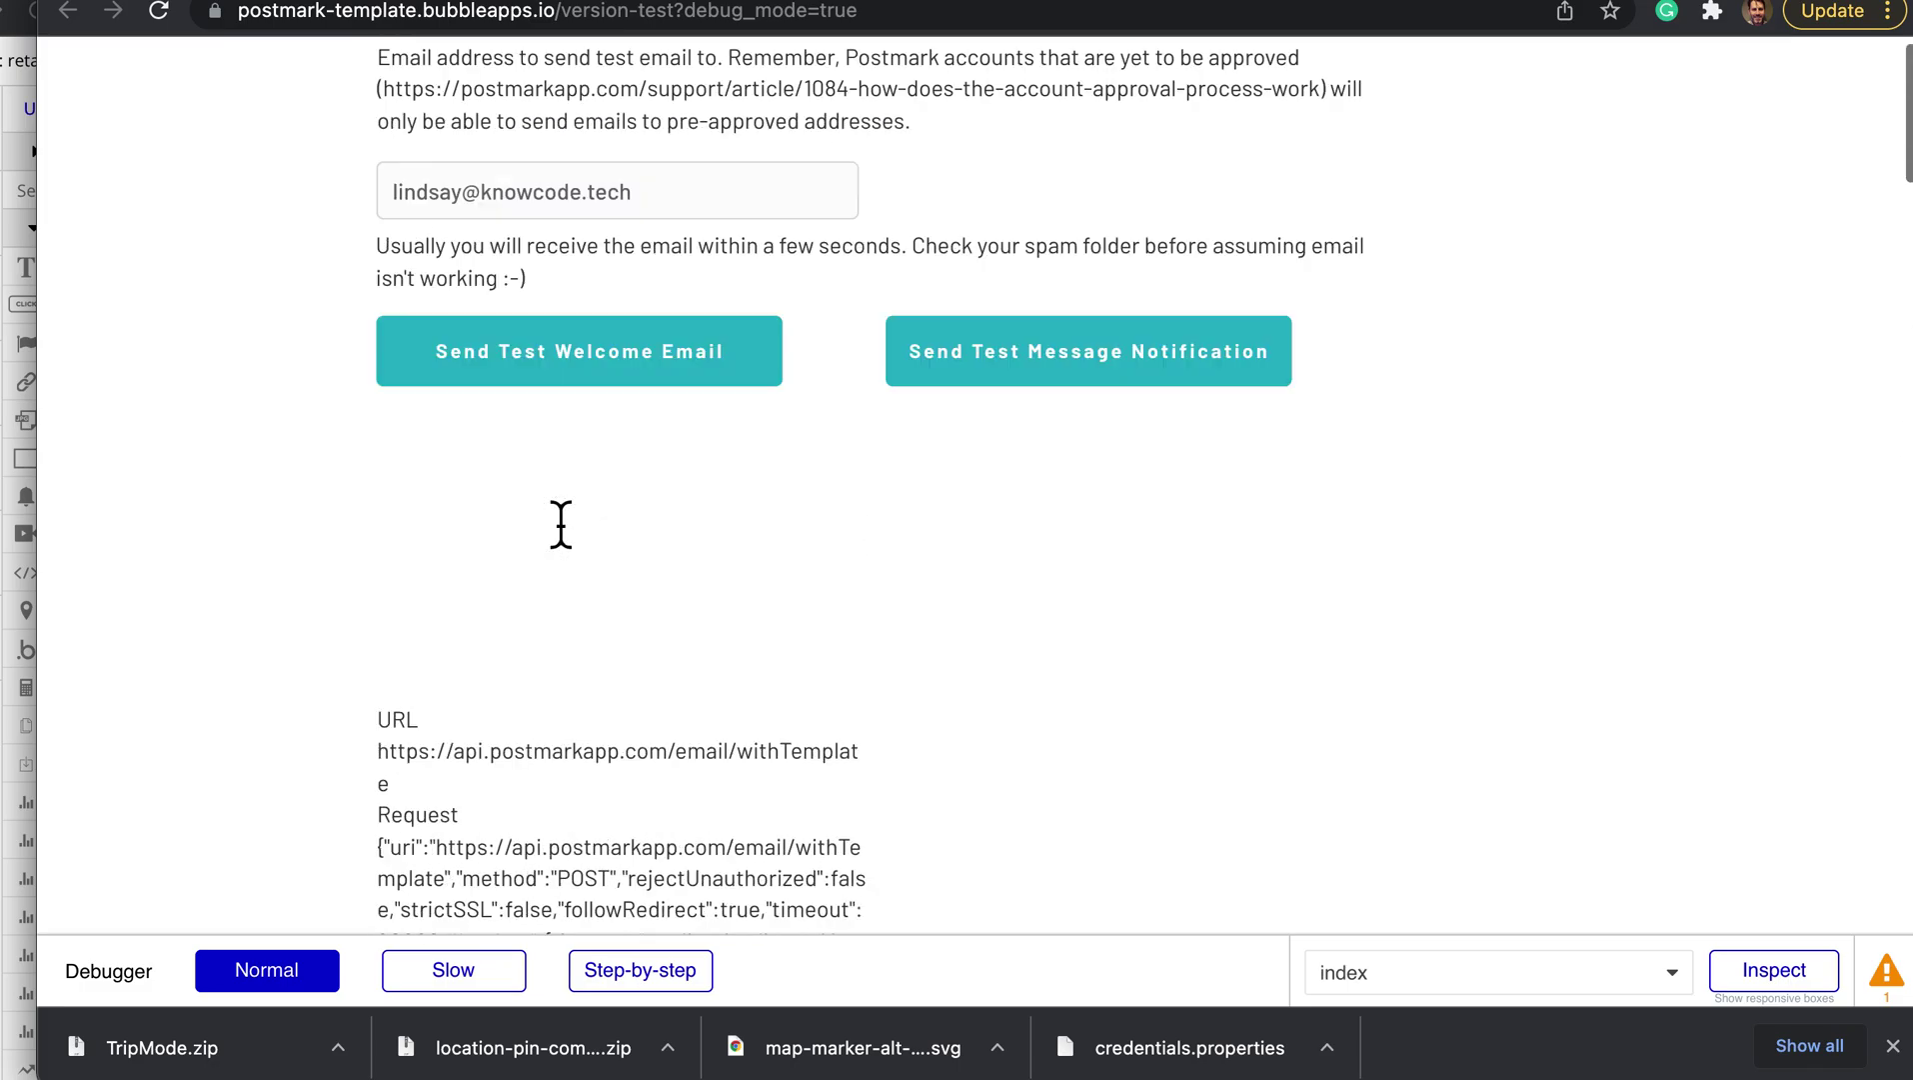
left_click(608, 415)
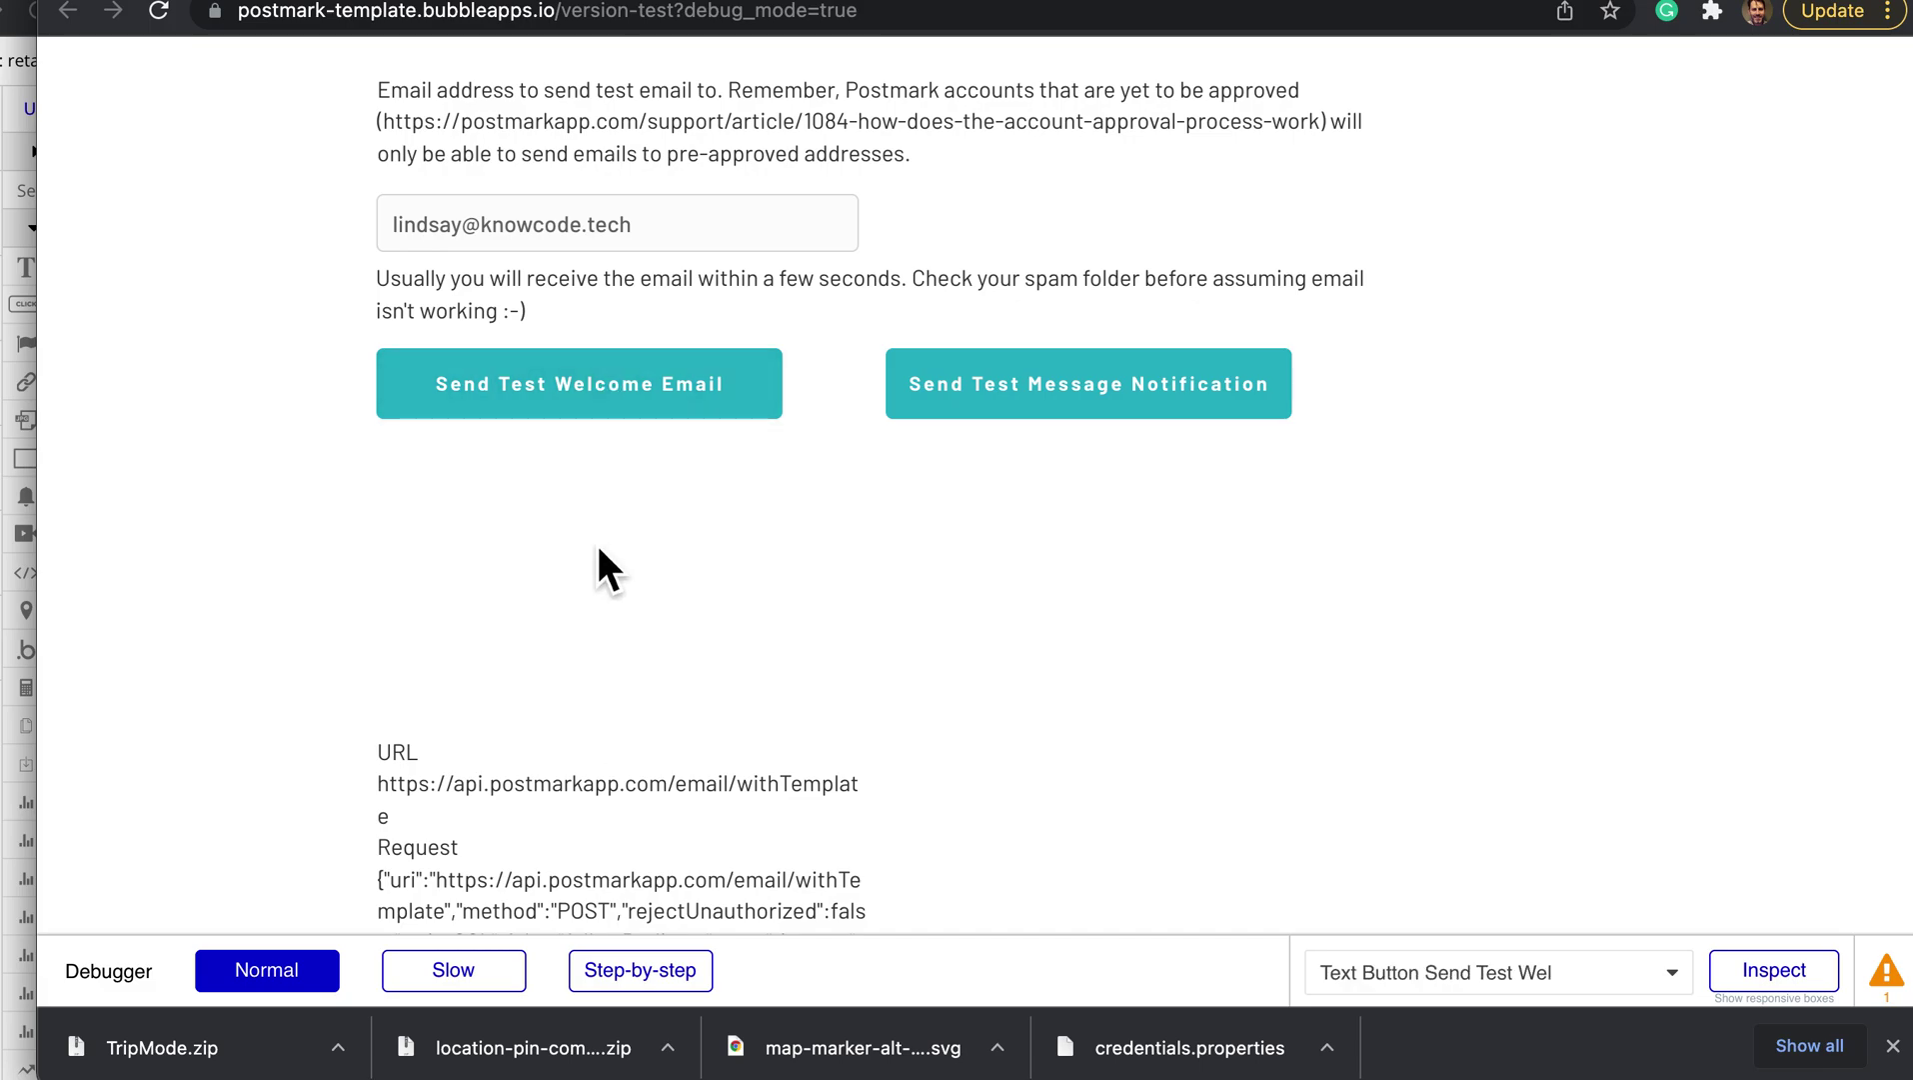
scroll(670, 819, "down", 6)
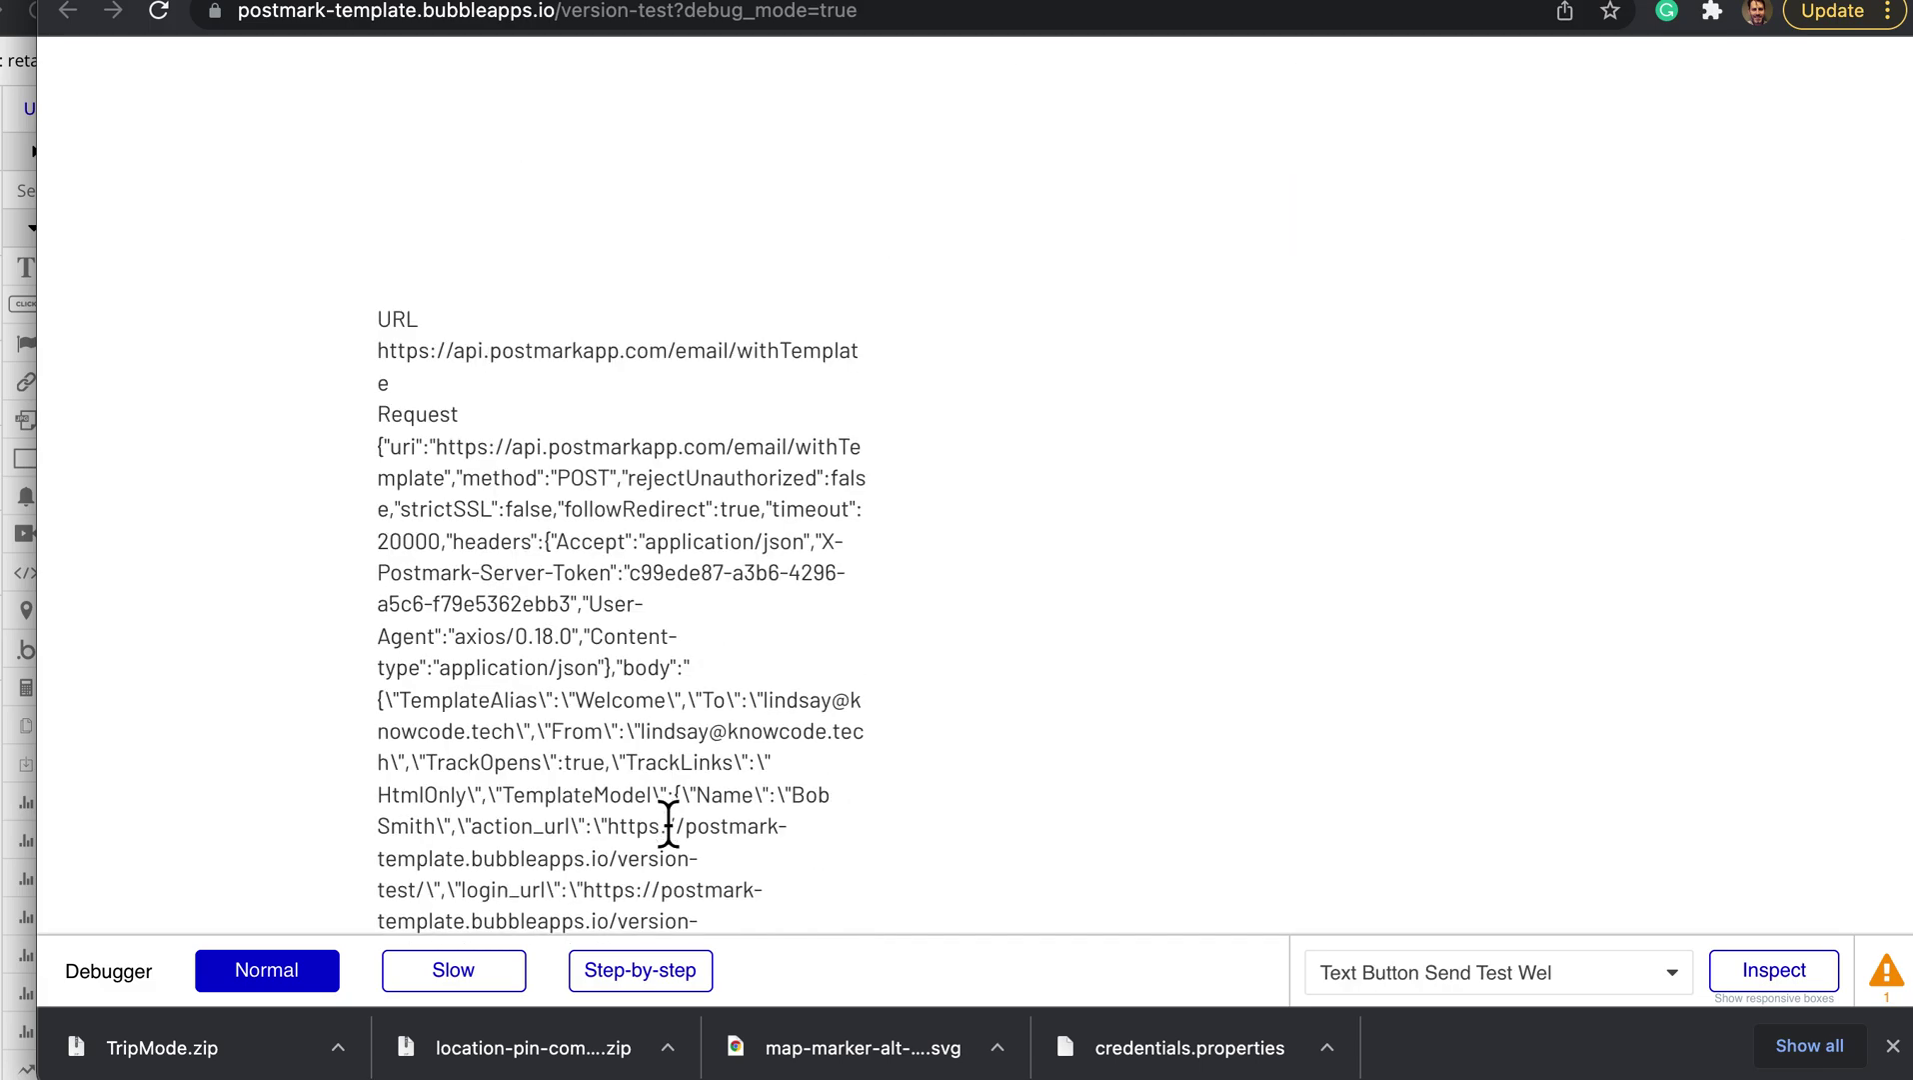
scroll(668, 825, "up", 6)
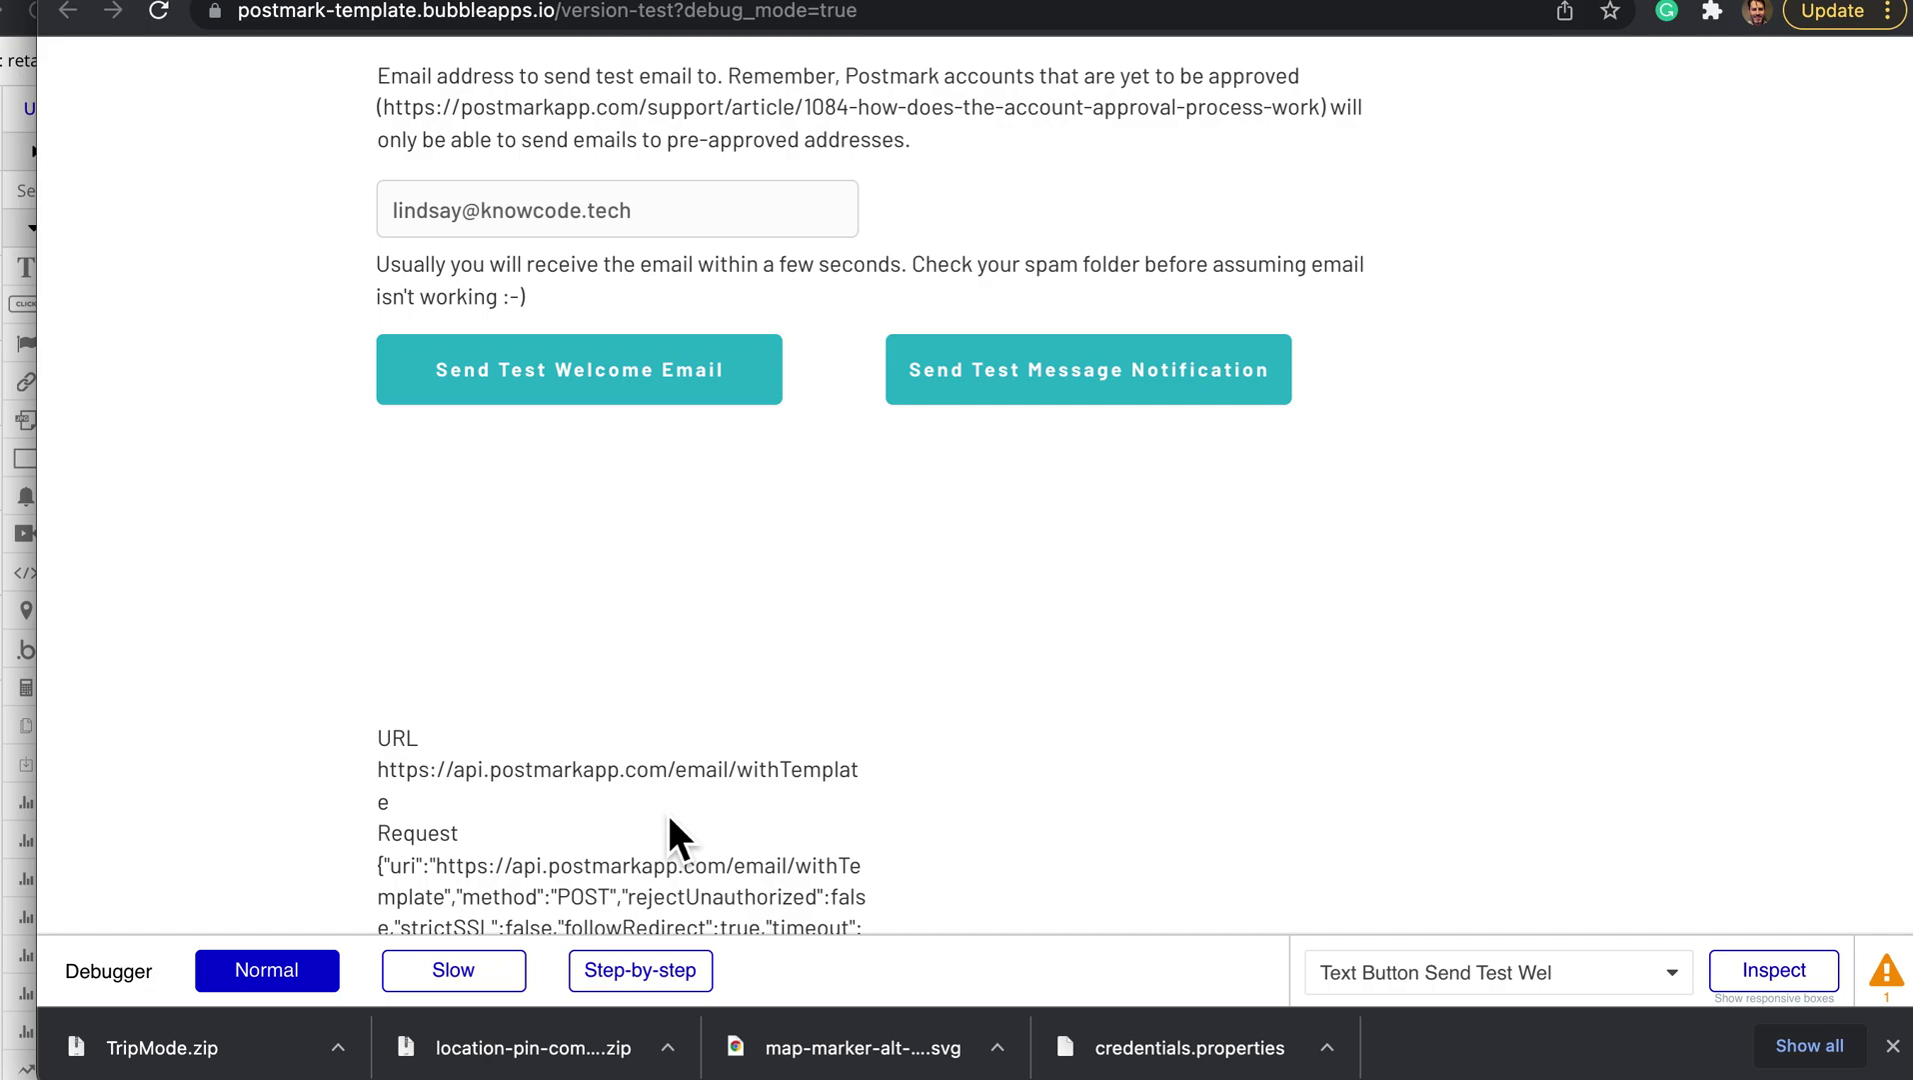
scroll(668, 813, "up", 1)
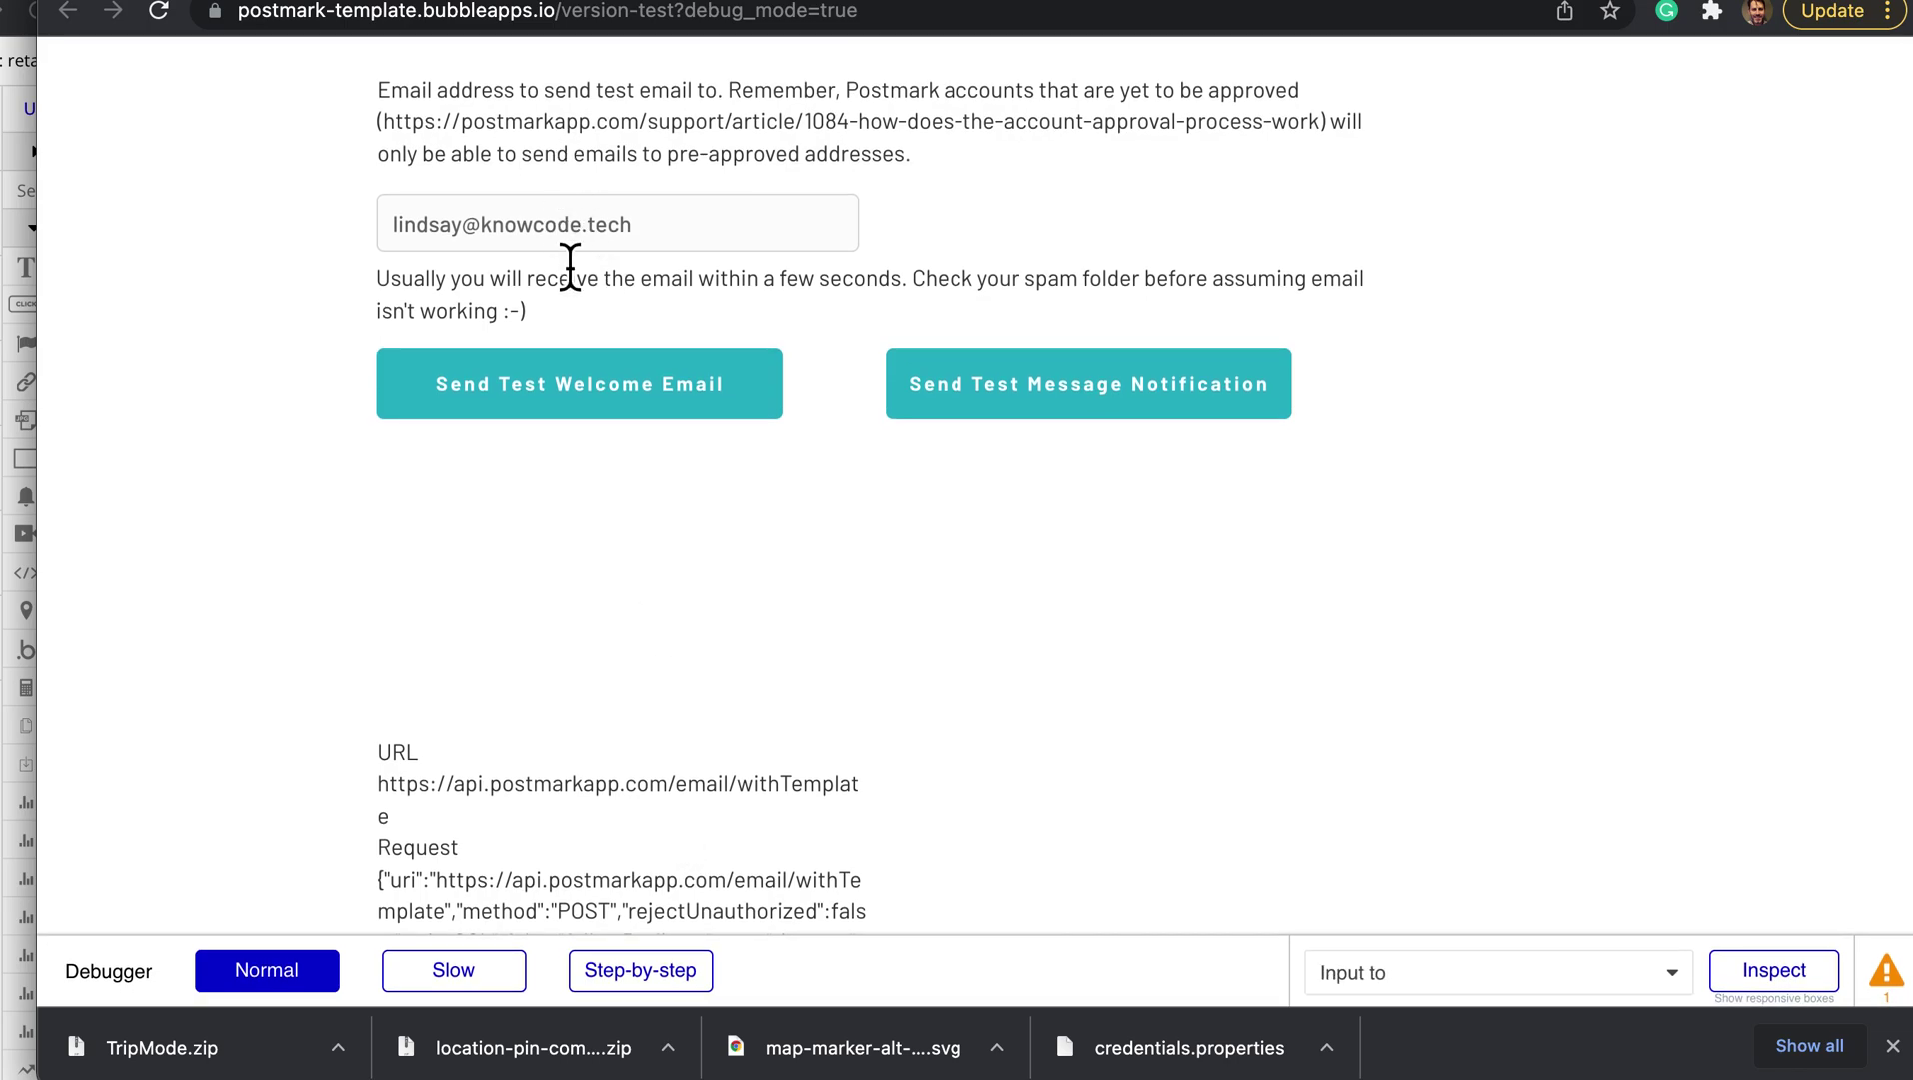